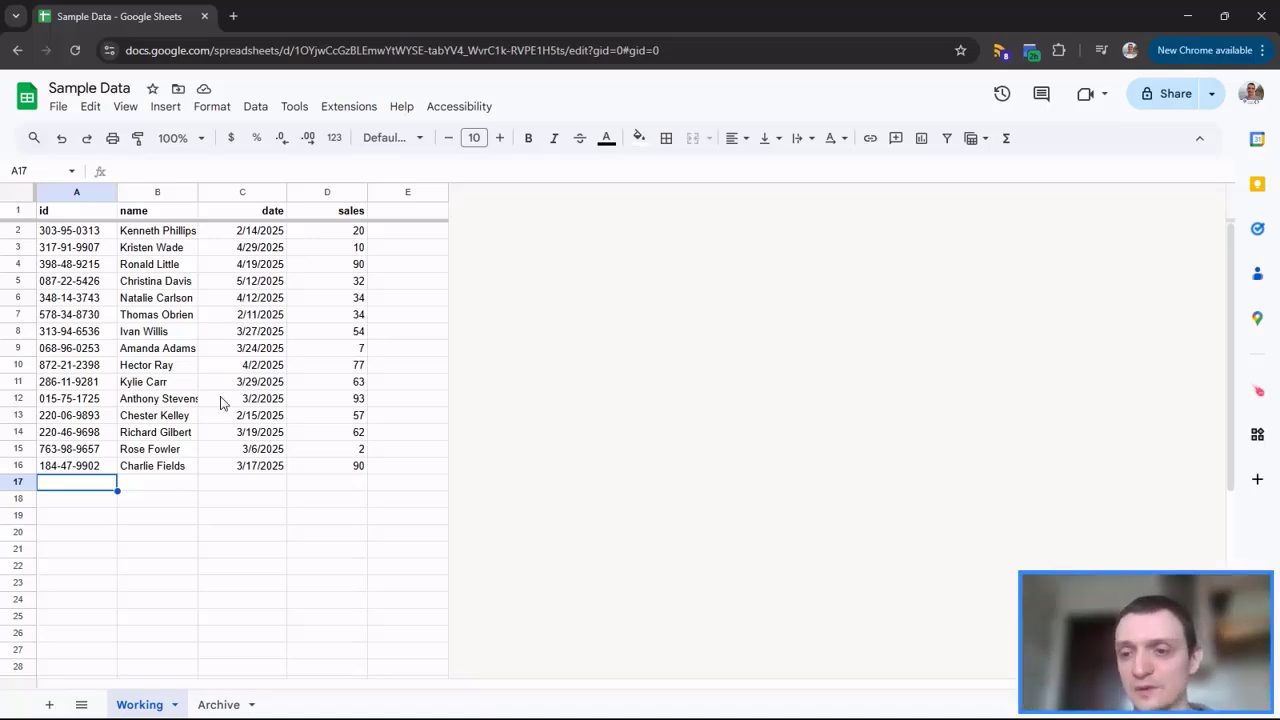
Start a Sheet to BigQuery task in the Cooltables add-on and choose the Working sheet as the upload source
click(358, 106)
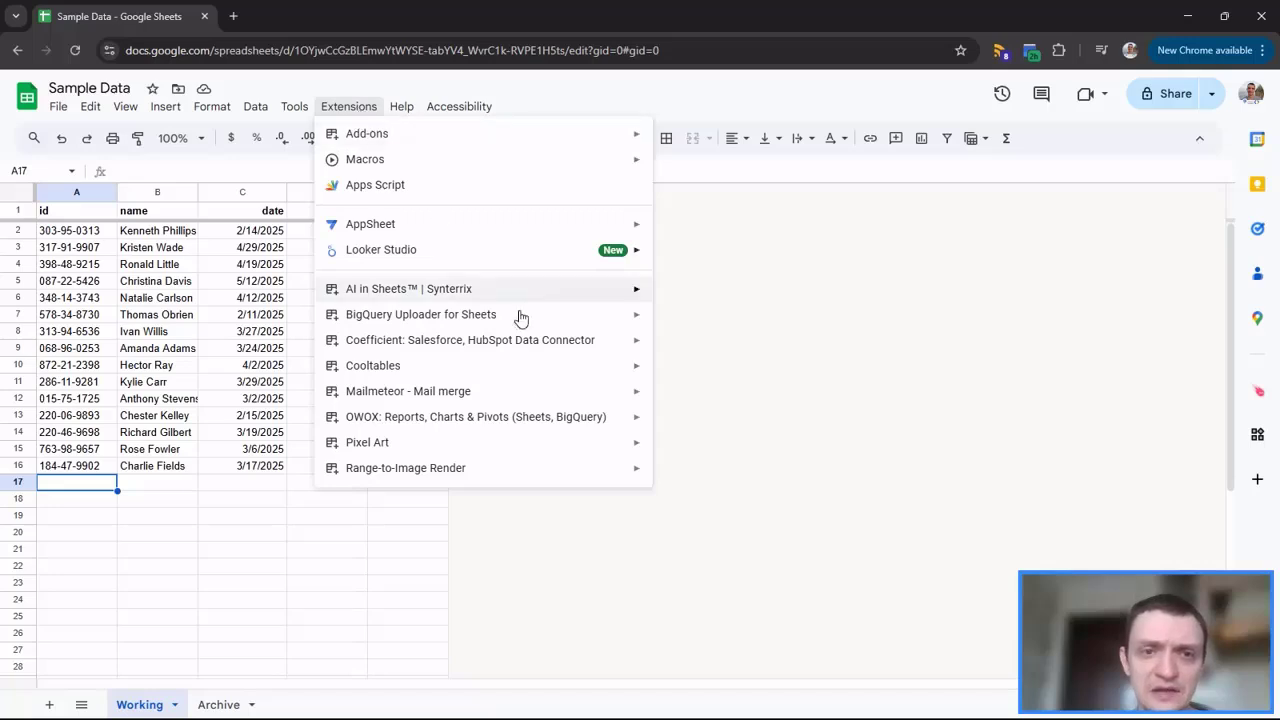
mouse_move(517, 372)
click(680, 370)
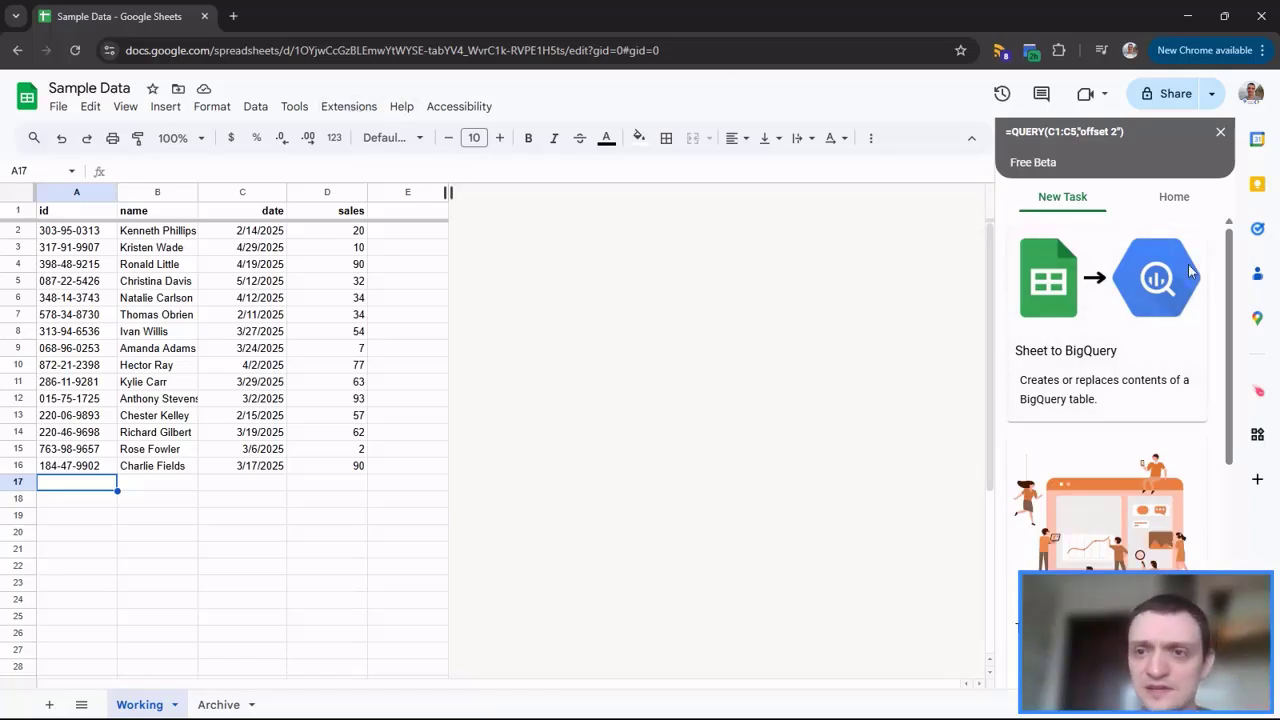
click(1105, 320)
click(1088, 314)
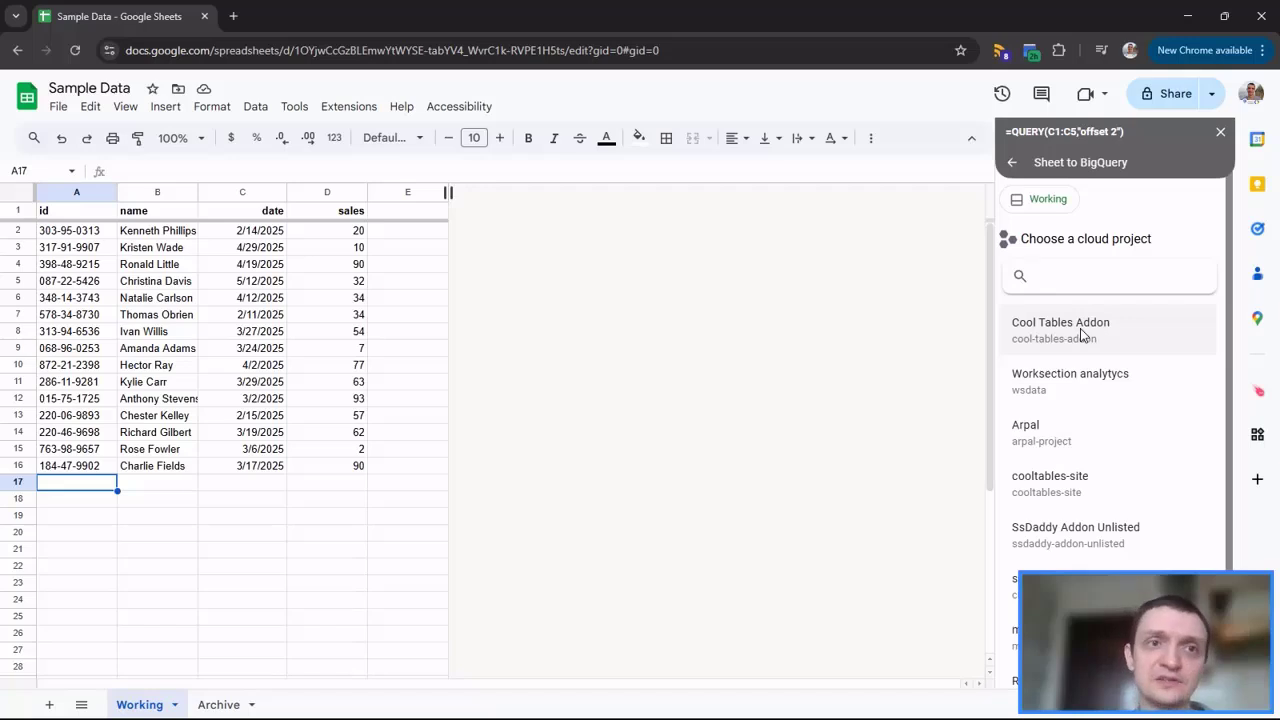
click(233, 16)
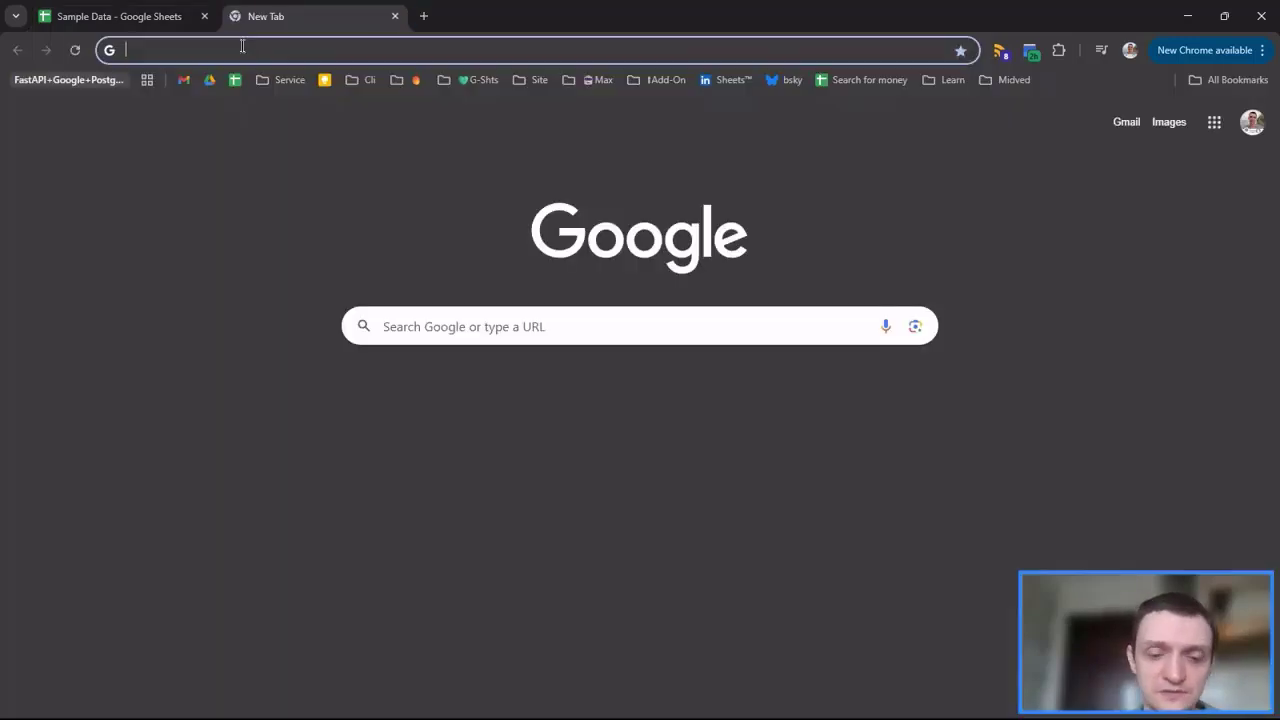
text(Google)
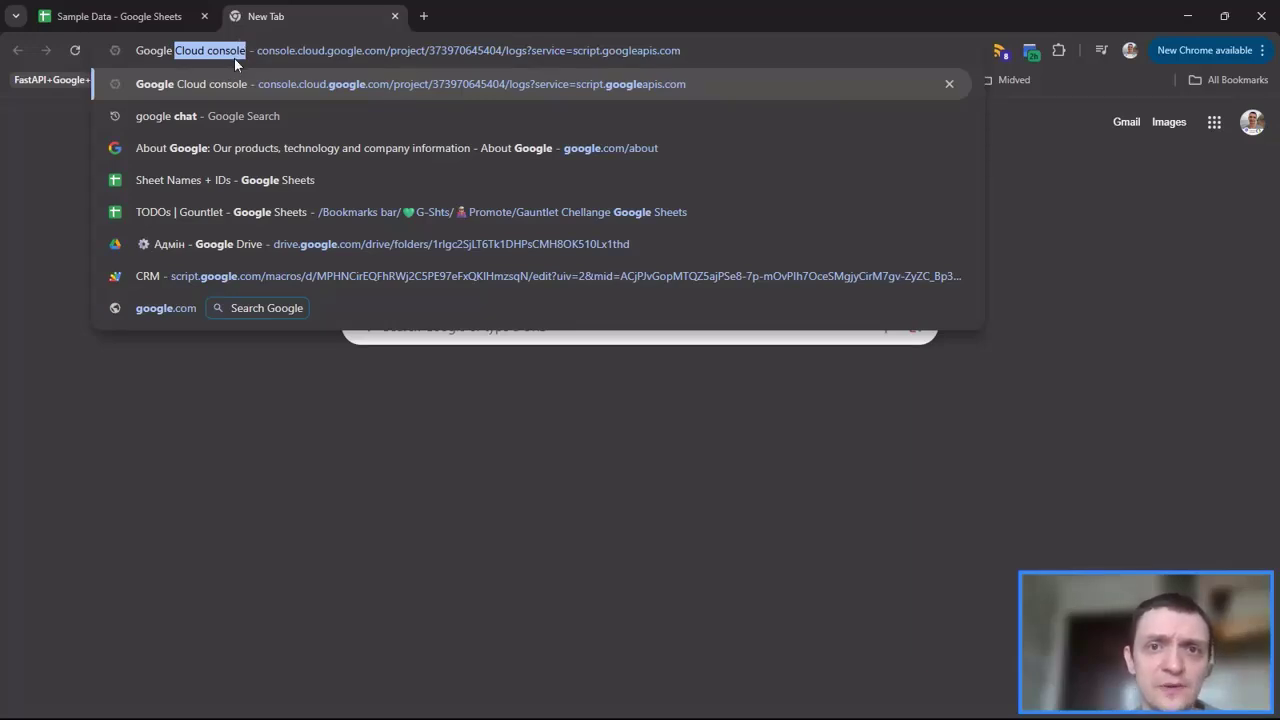
click(125, 17)
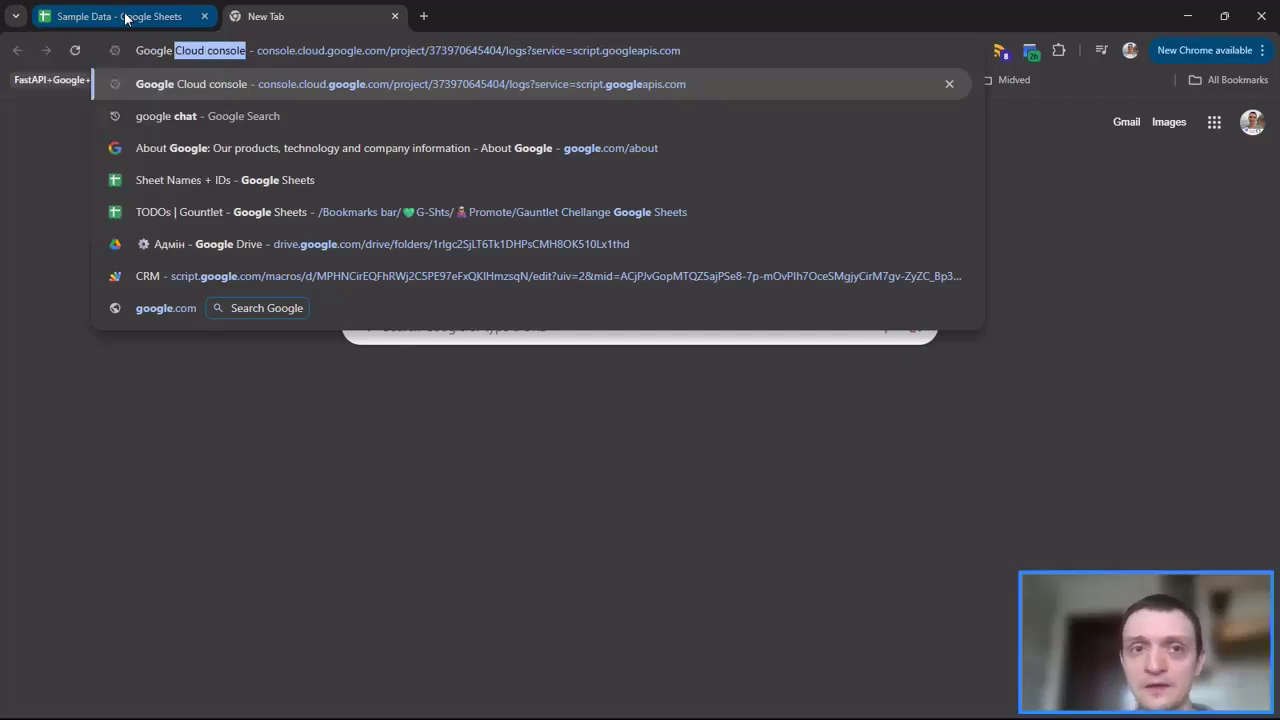
Load the Working sheet into the dontbelieve dataset of the Cool Tables Addon project with Link to BigQuery enabled
click(1140, 334)
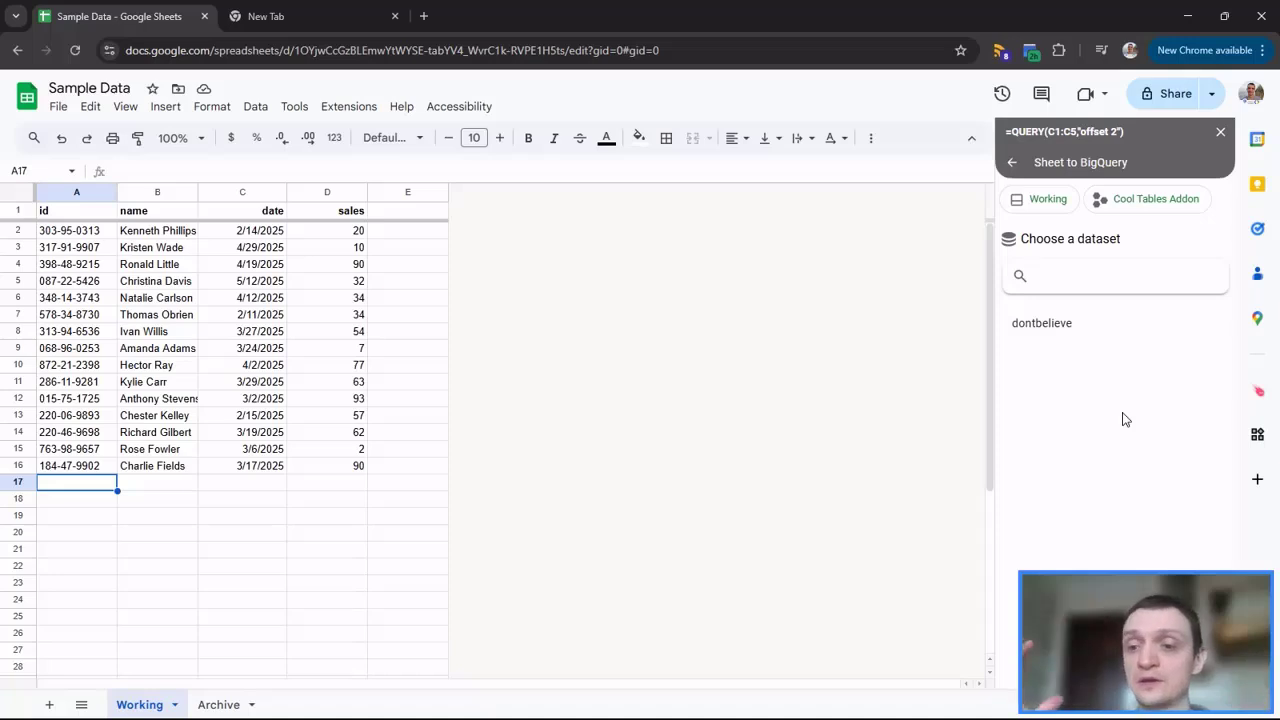
click(1050, 323)
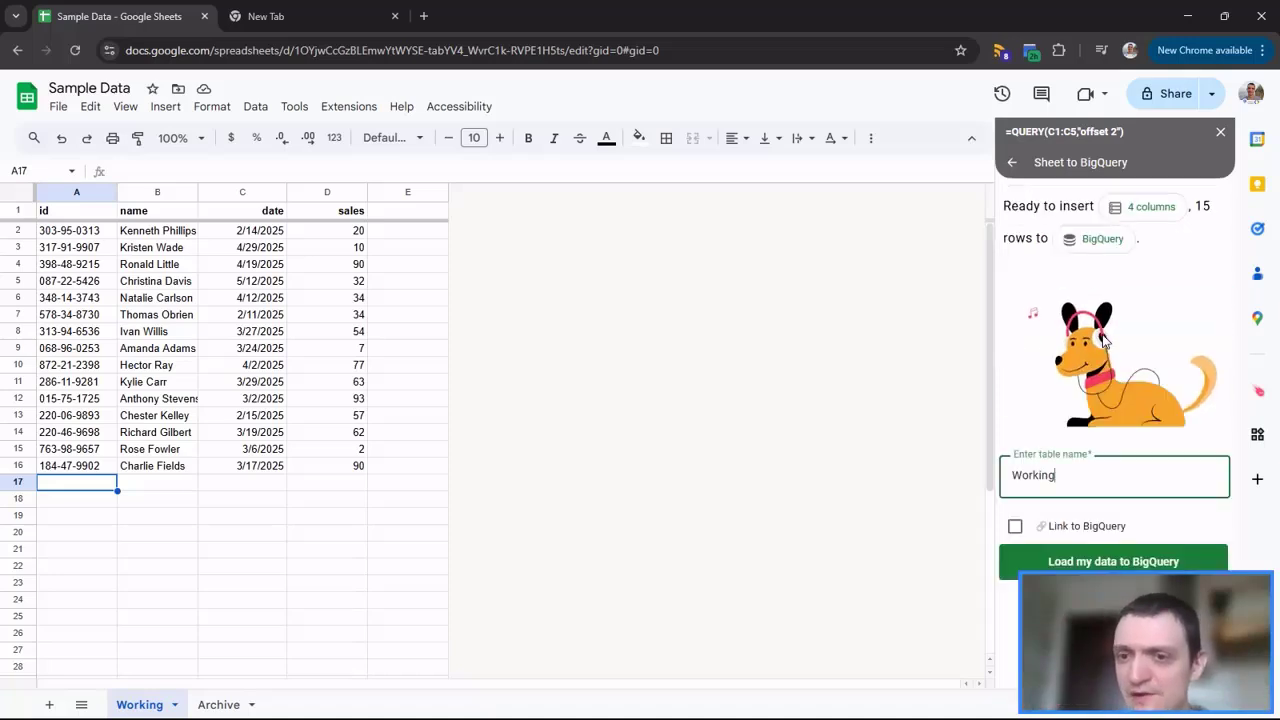
click(1077, 528)
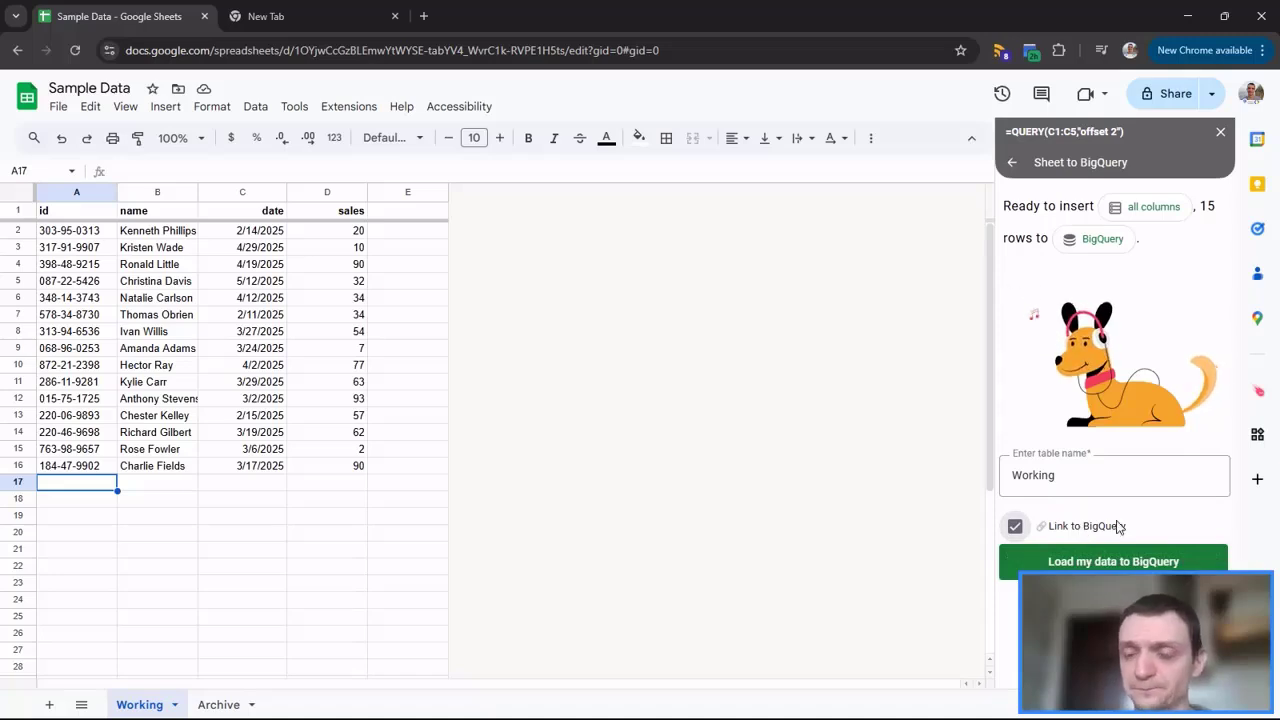
click(1118, 561)
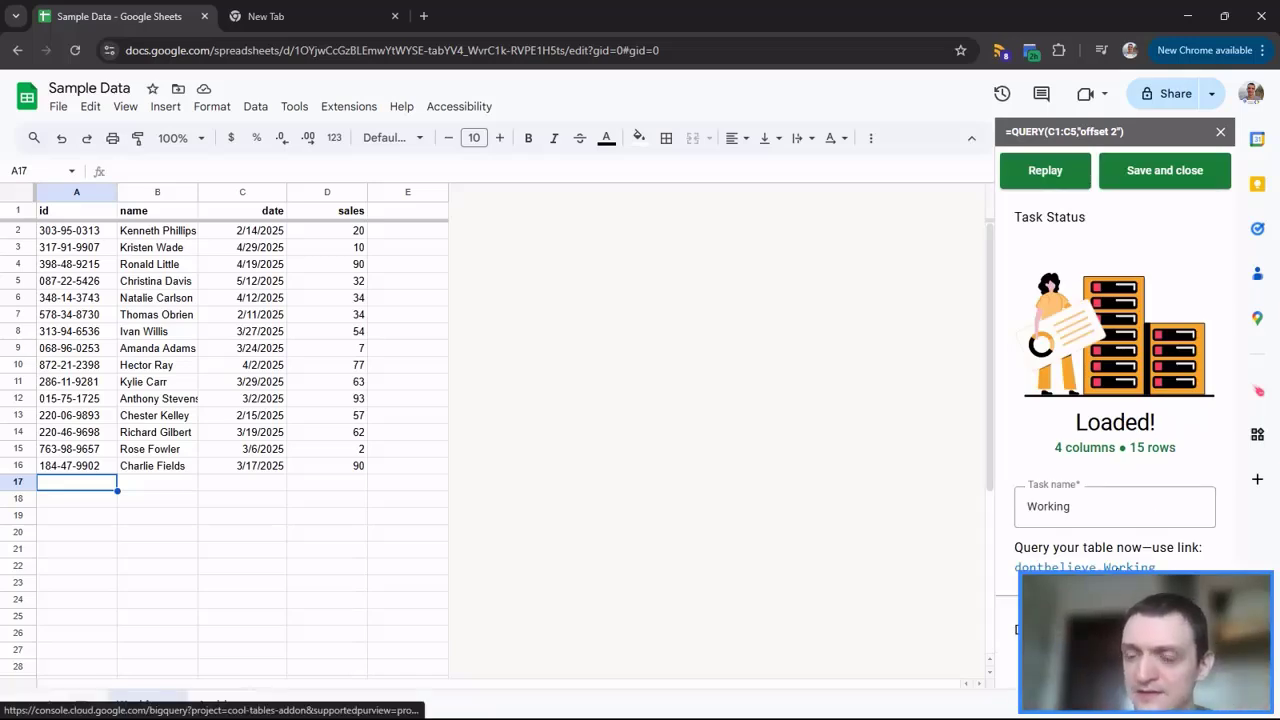
Open the loaded Working table in BigQuery, query all its columns with SELECT *, and look through the result rows
click(1085, 567)
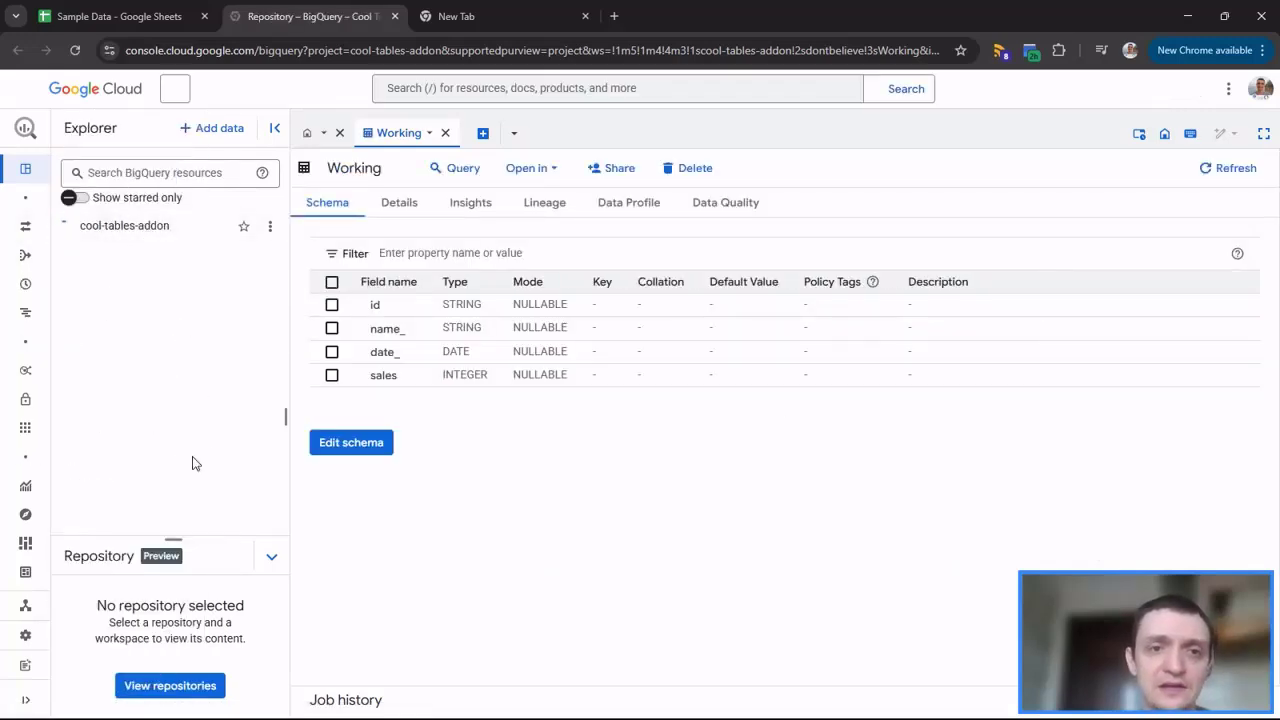
click(127, 419)
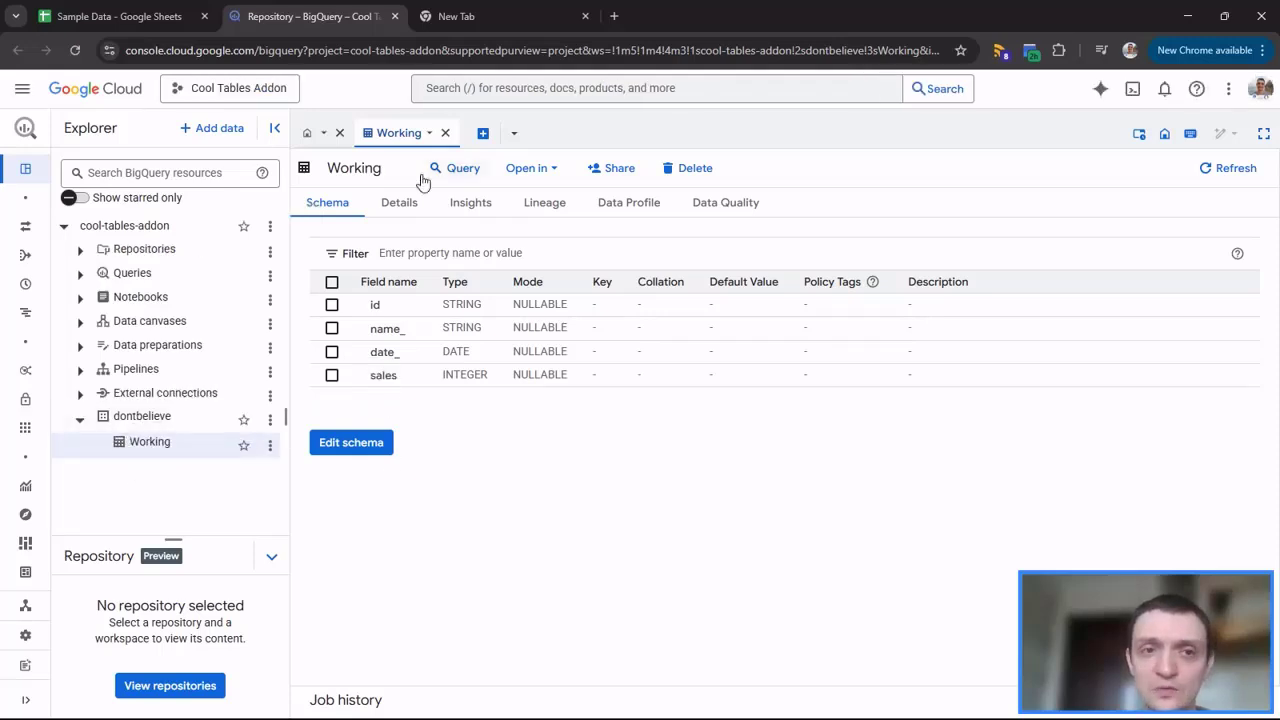
click(461, 170)
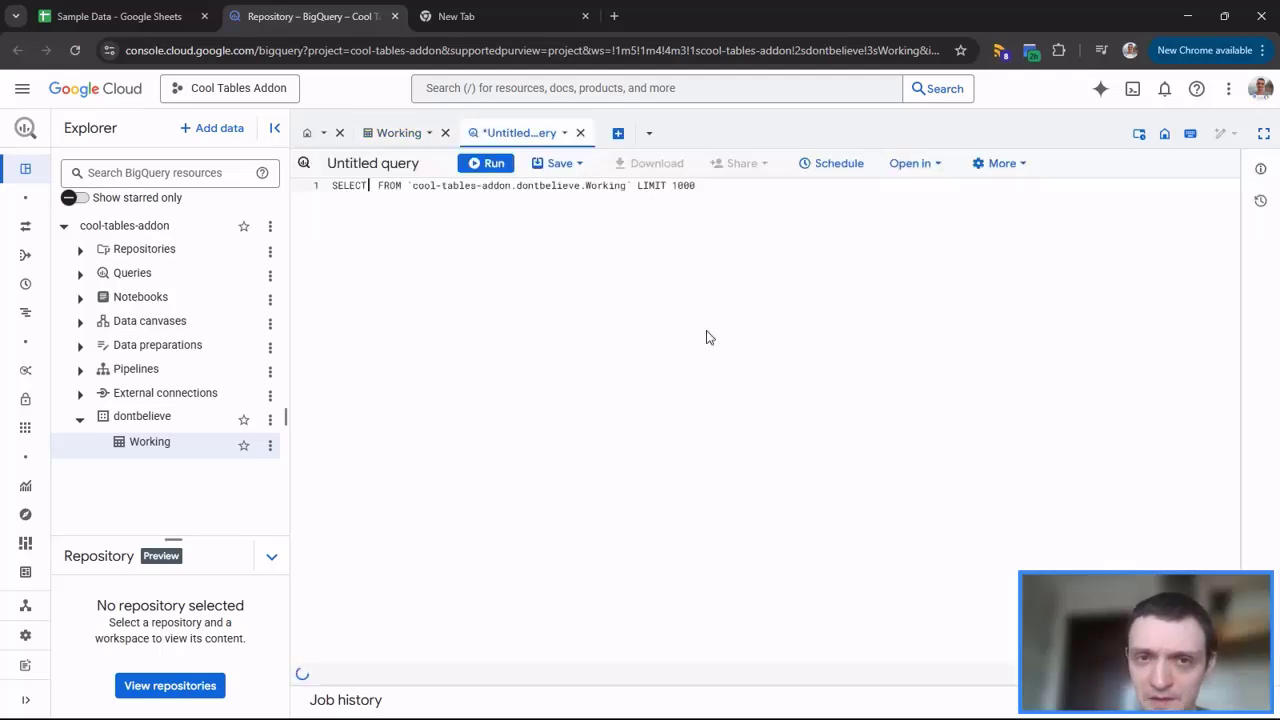
text(*)
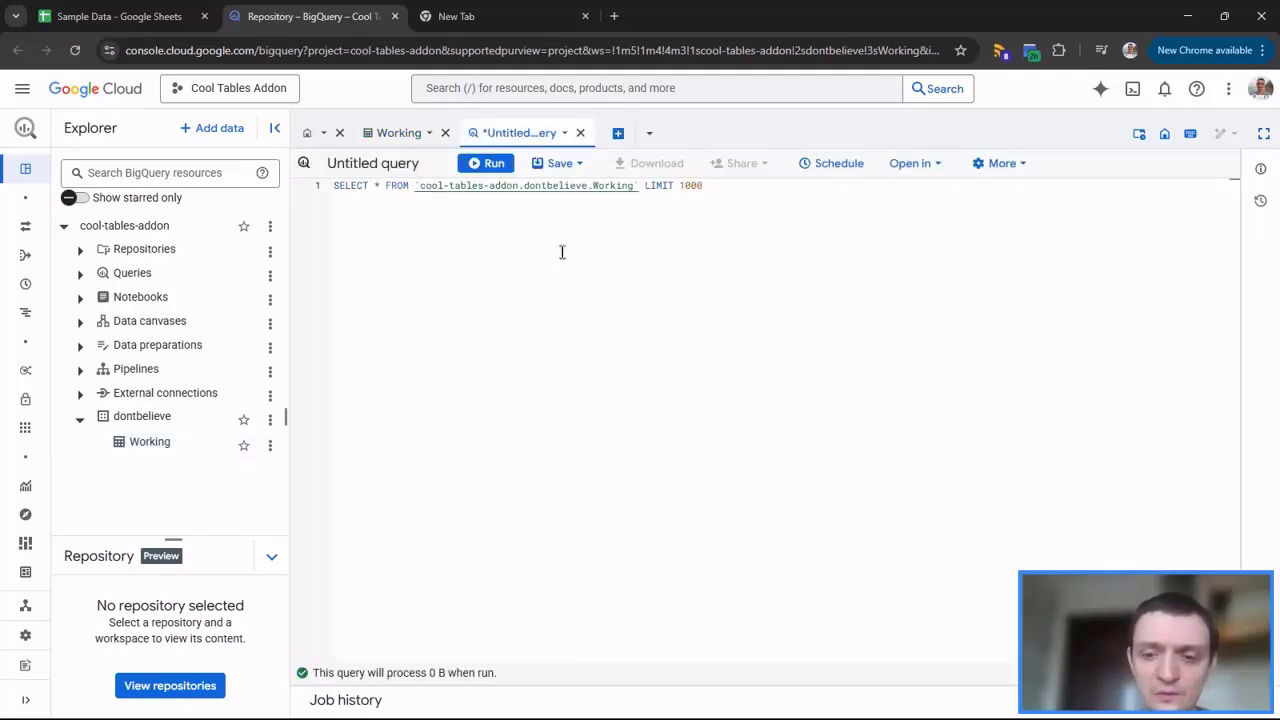
key(ctrl+Return)
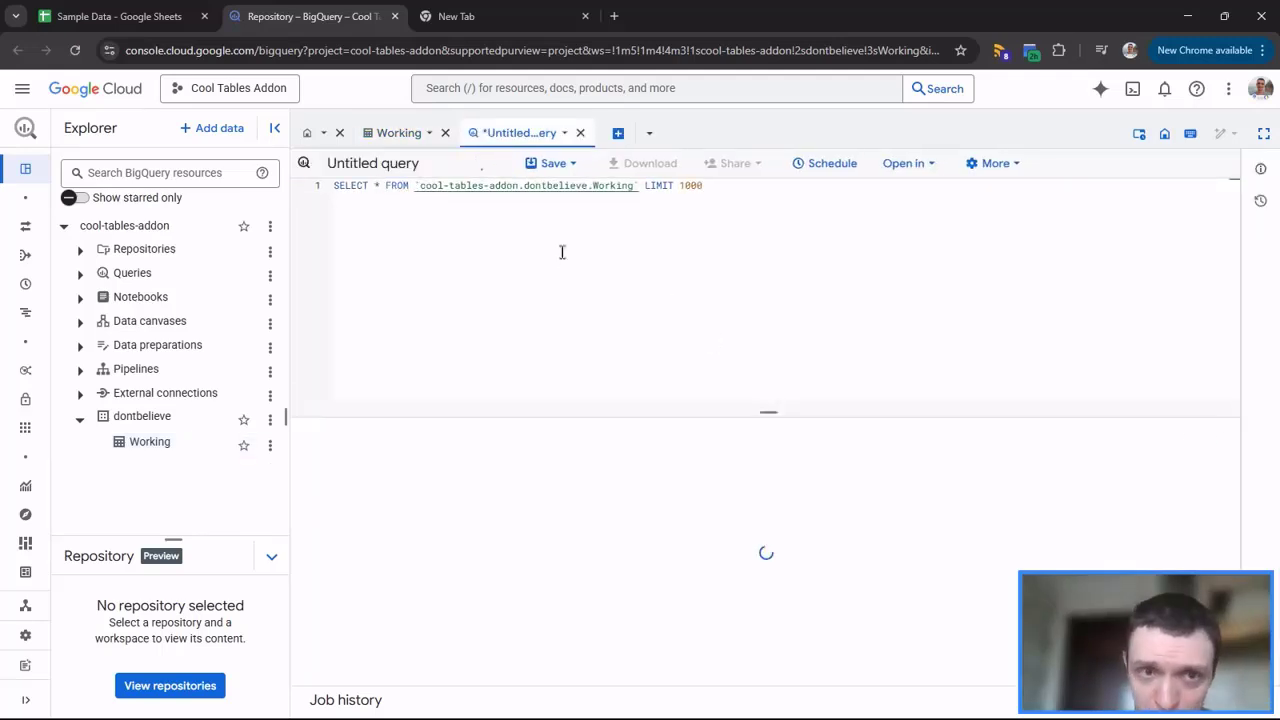
drag(770, 408, 770, 285)
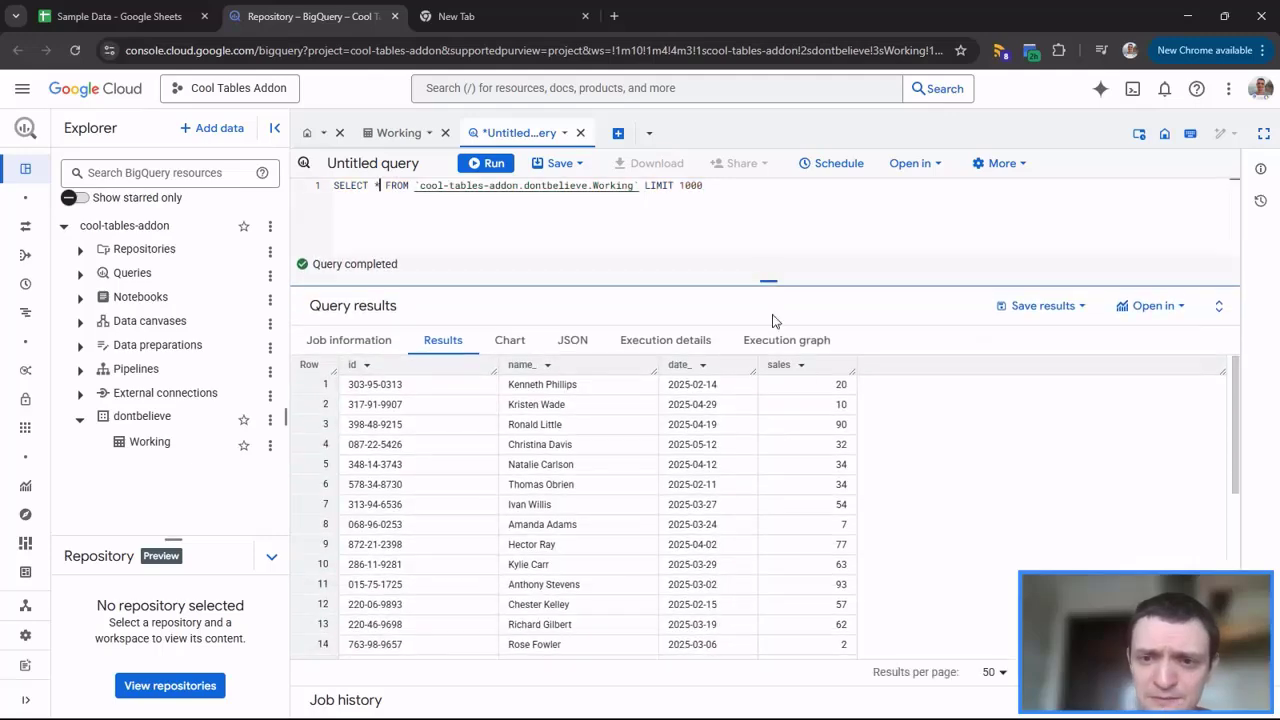
scroll(795, 410, down, 5)
scroll(784, 419, up, 5)
scroll(775, 420, down, 5)
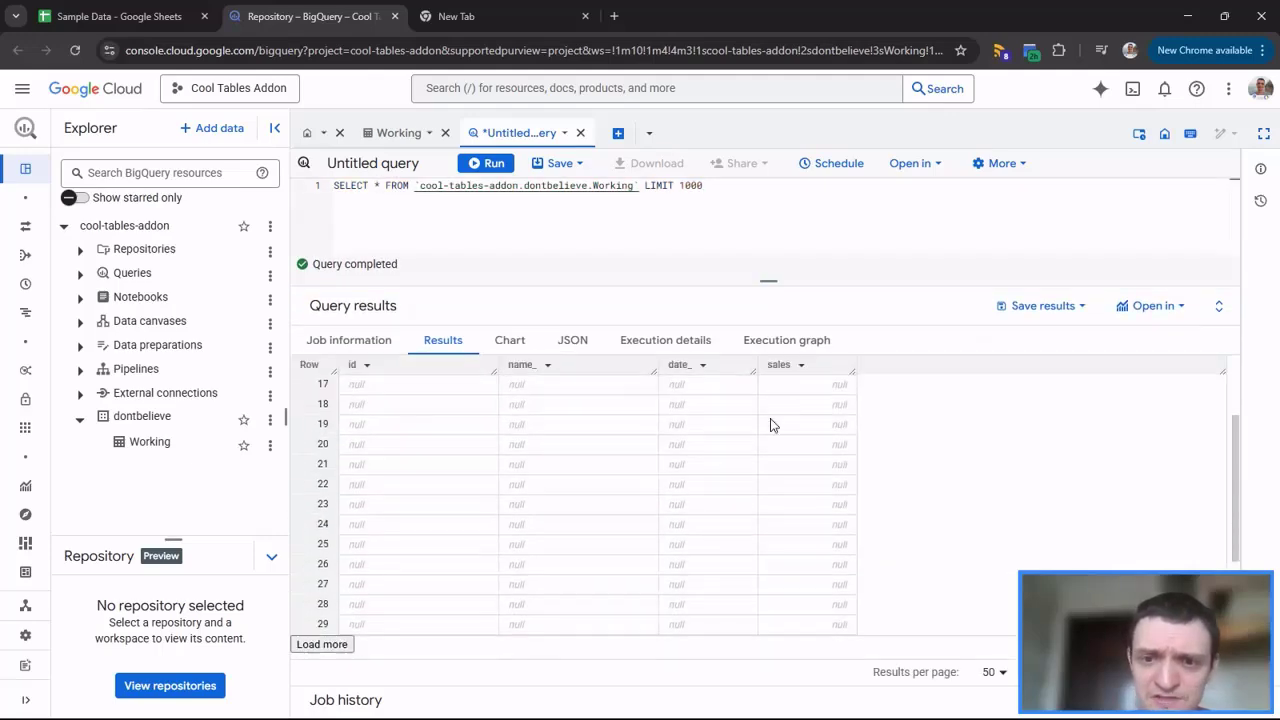
scroll(400, 500, up, 2)
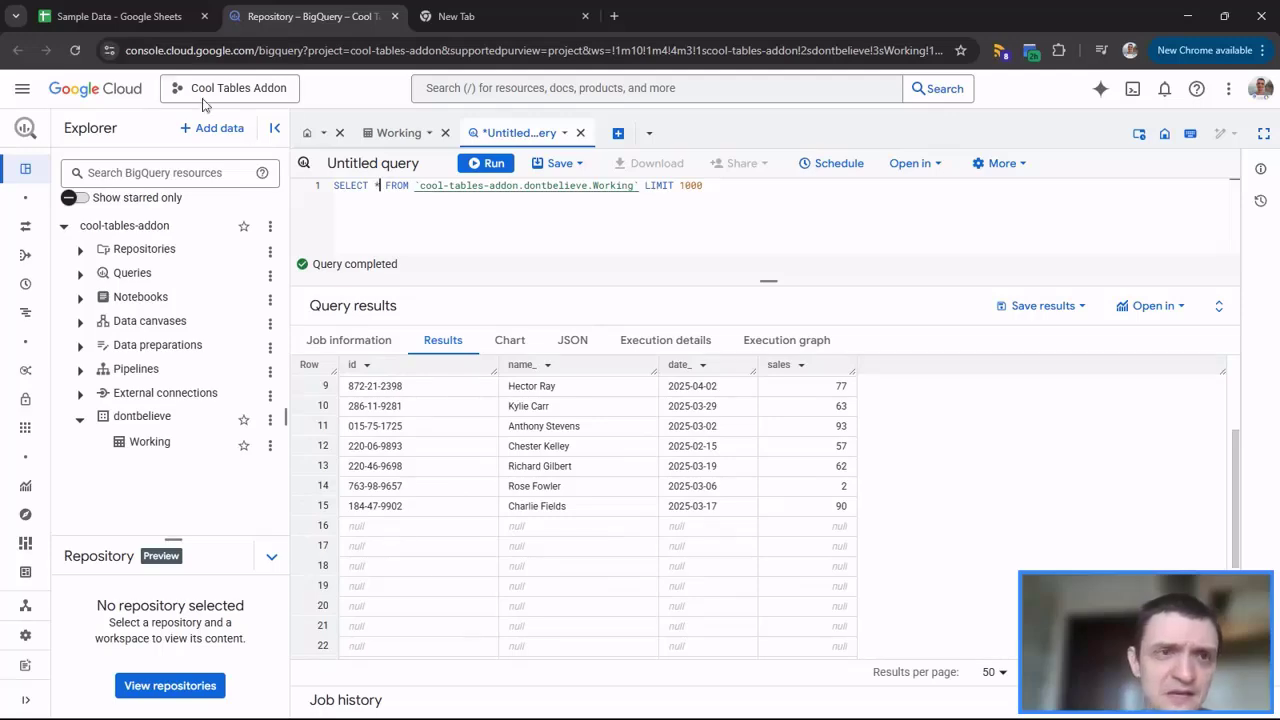
Switch back to Google Sheets and delete the empty rows 19–42 of the Working sheet
click(110, 16)
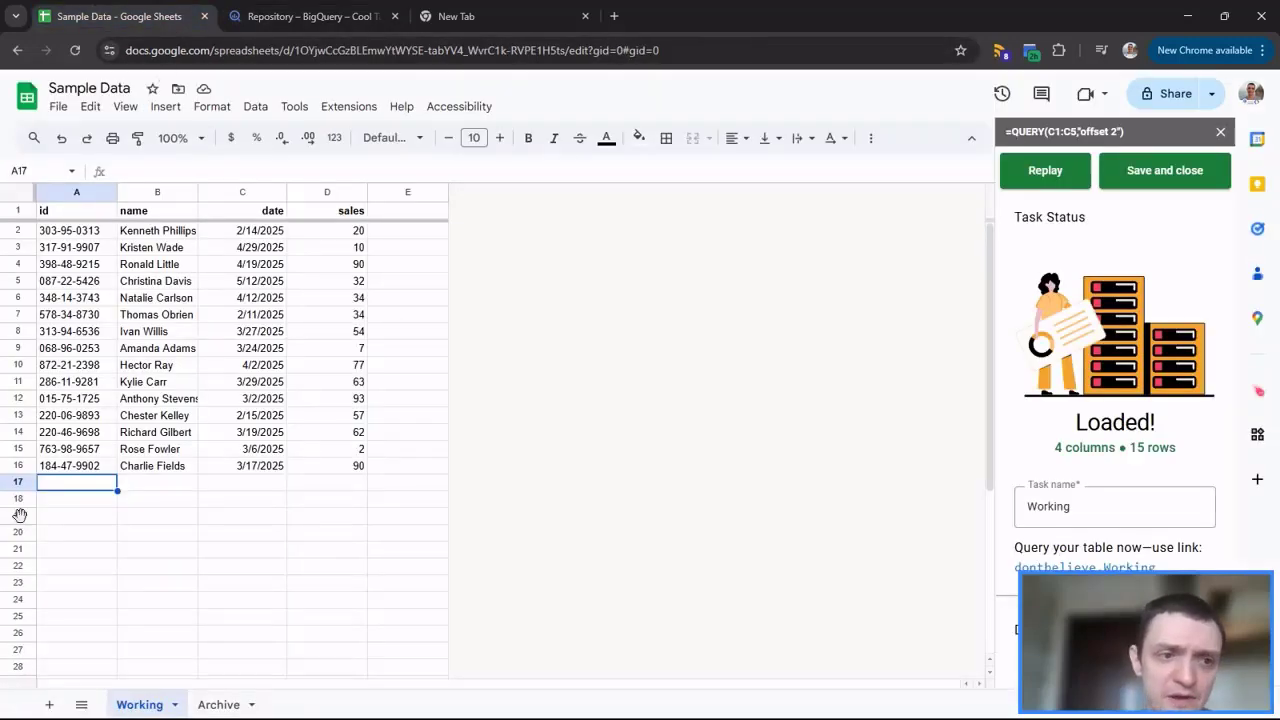
click(20, 515)
key(ctrl+shift+Down)
right_click(72, 514)
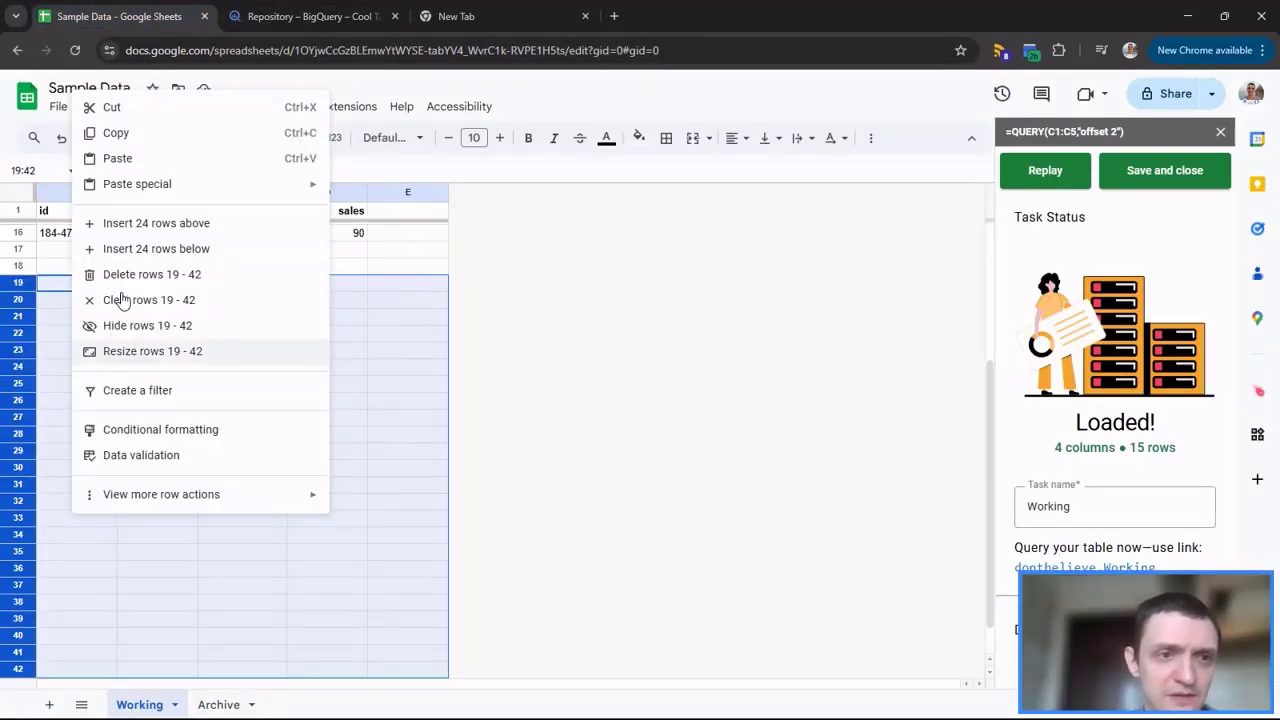
click(114, 276)
Add a record in row 17 with a new id and the name, date and sales copied down from row 16
drag(80, 463, 83, 484)
key(ctrl+d)
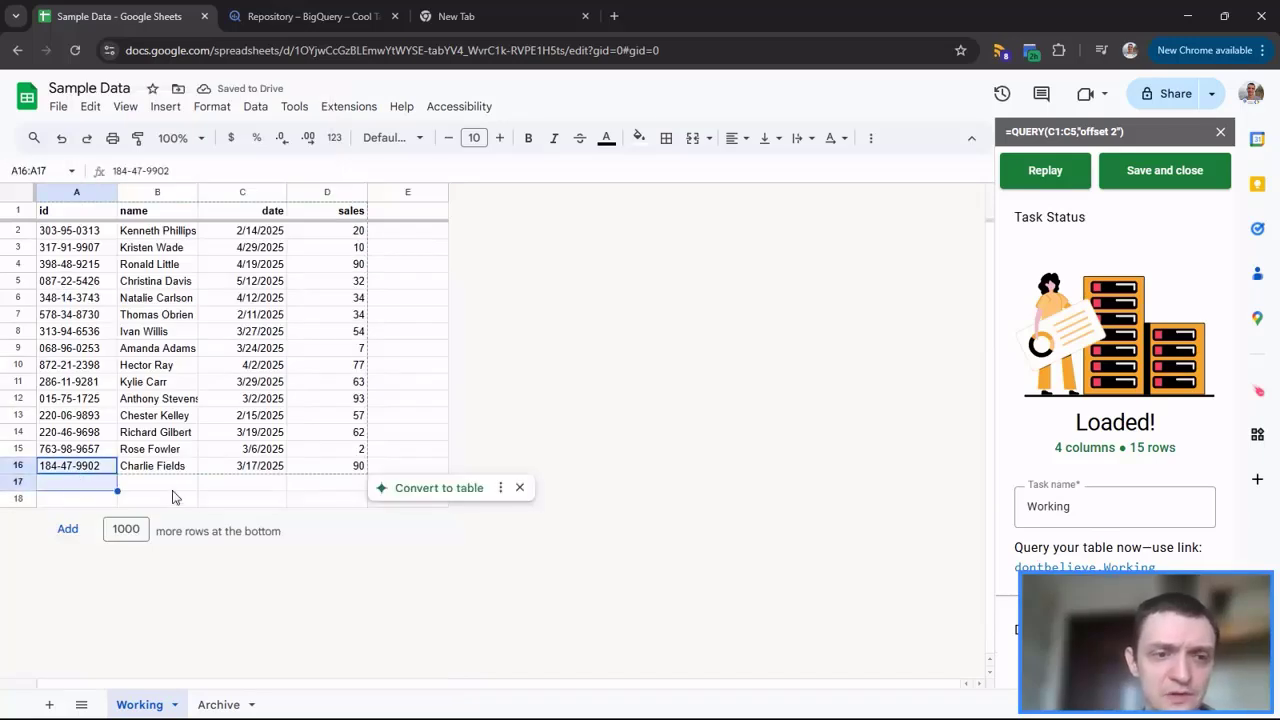
double_click(106, 483)
text(4-47-9904)
key(Tab)
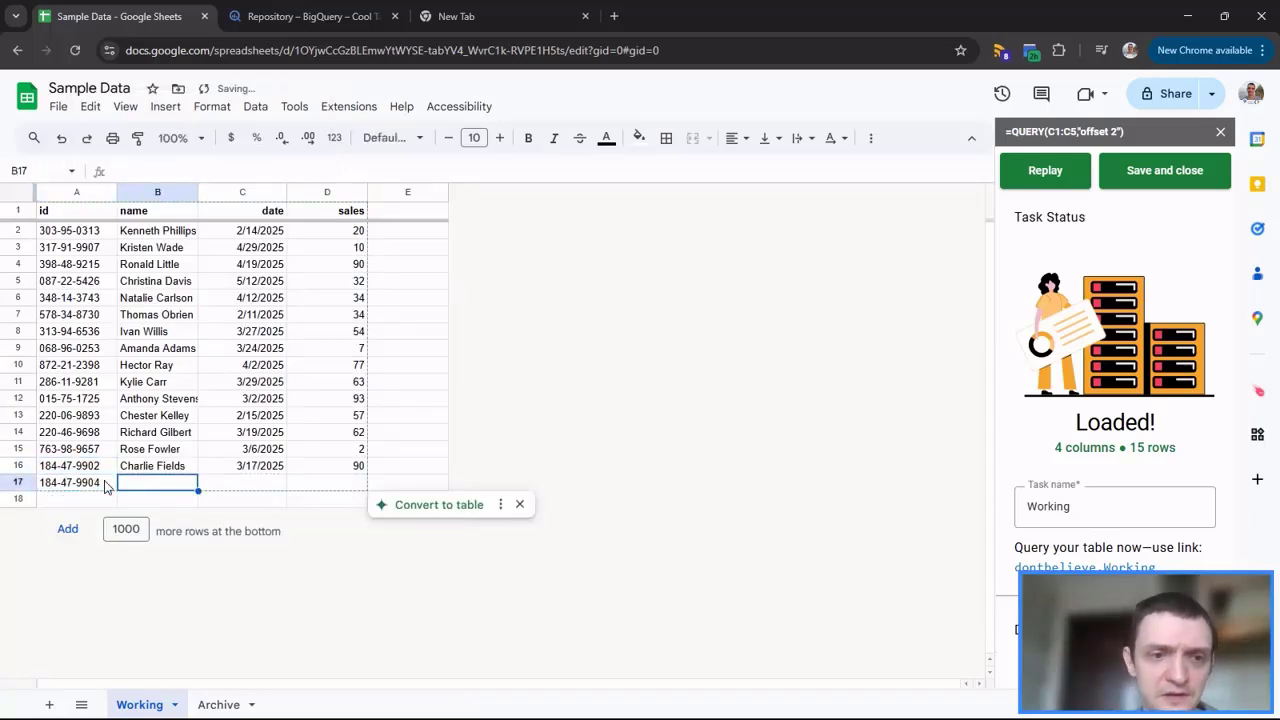
shift+click(342, 470)
key(ctrl+d)
click(322, 418)
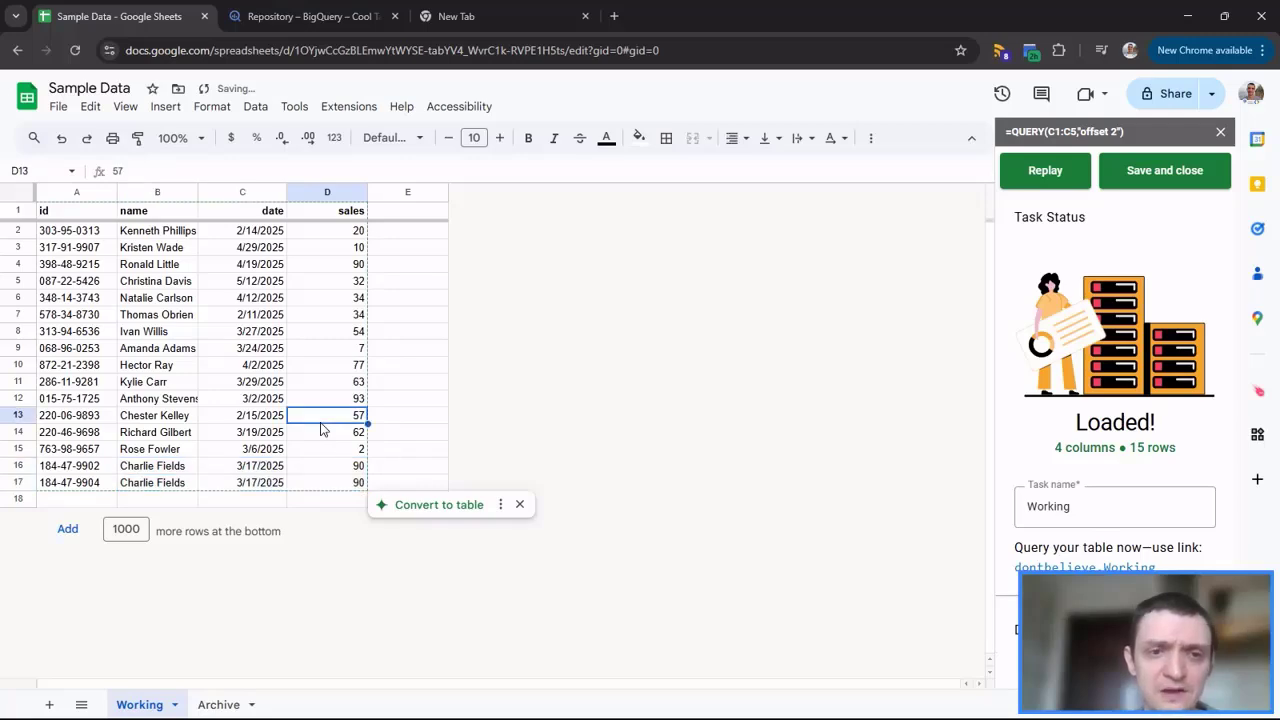
click(70, 482)
Switch to BigQuery, rerun the Working table query and check the results for the added record
click(305, 16)
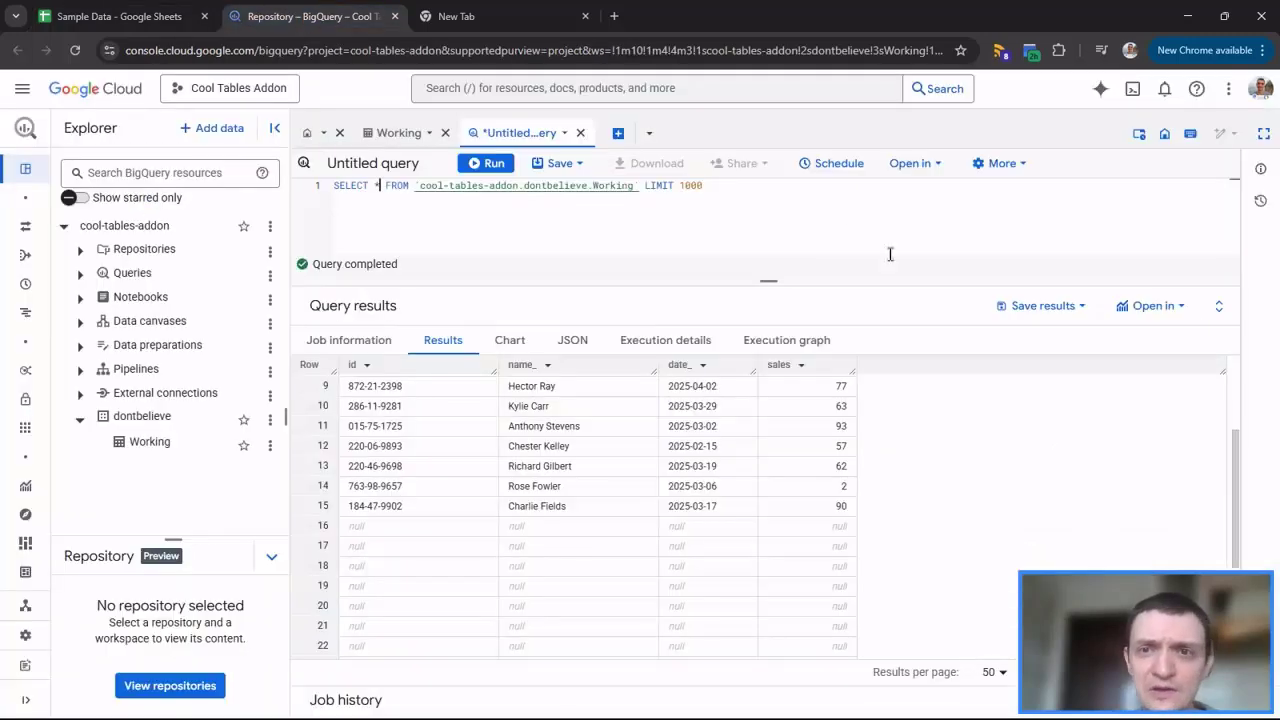
click(505, 163)
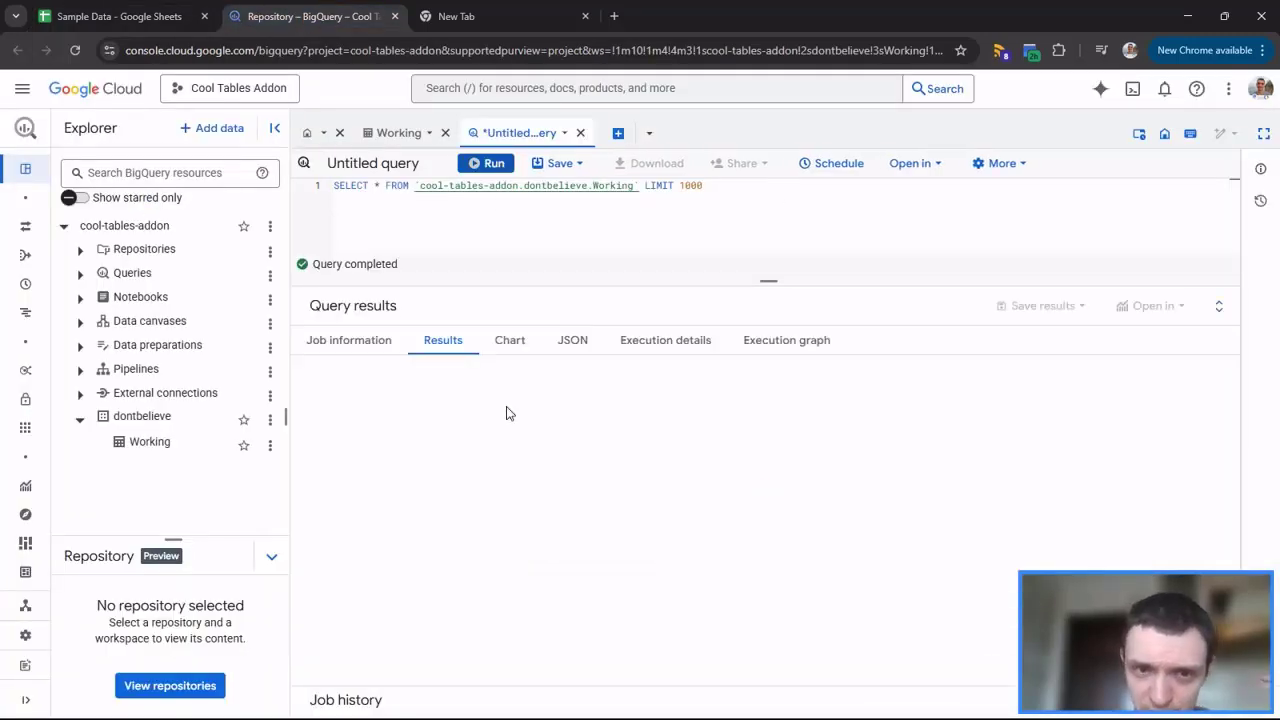
scroll(507, 413, down, 2)
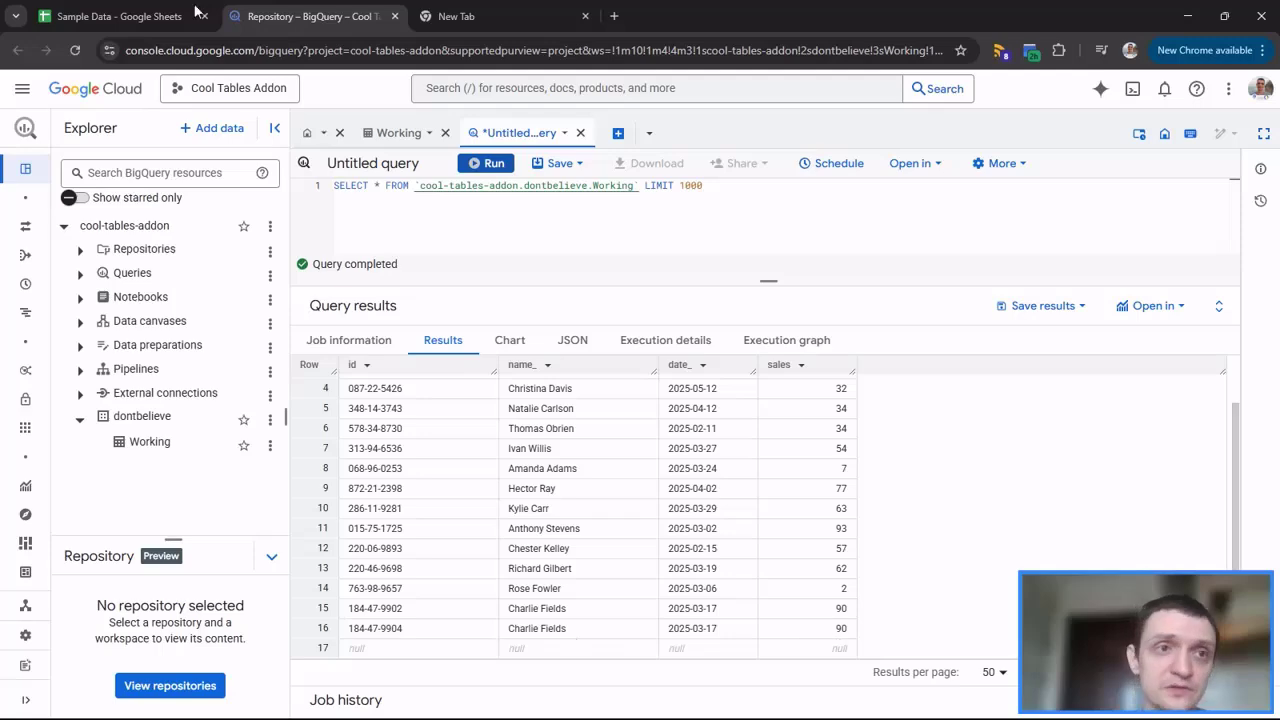
Return to Google Sheets, save the Working upload task and start another Sheet to BigQuery task for the Archive sheet
key(ctrl+shift+Tab)
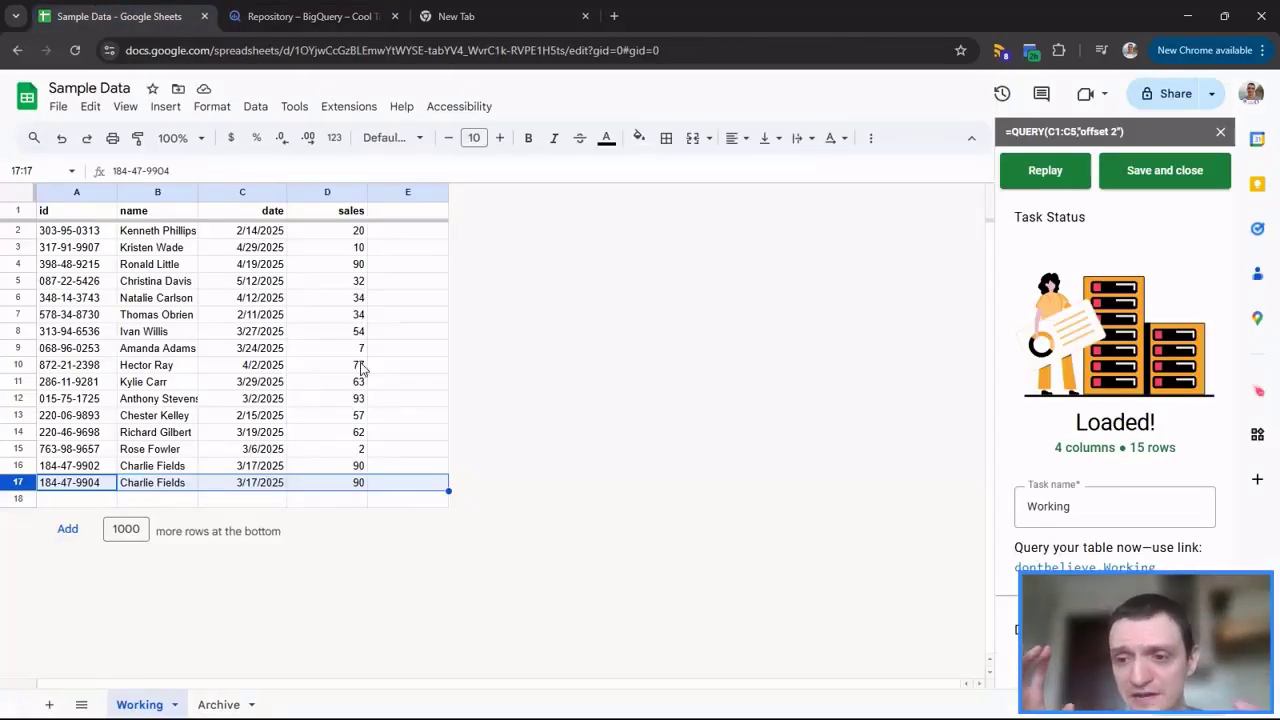
click(1168, 178)
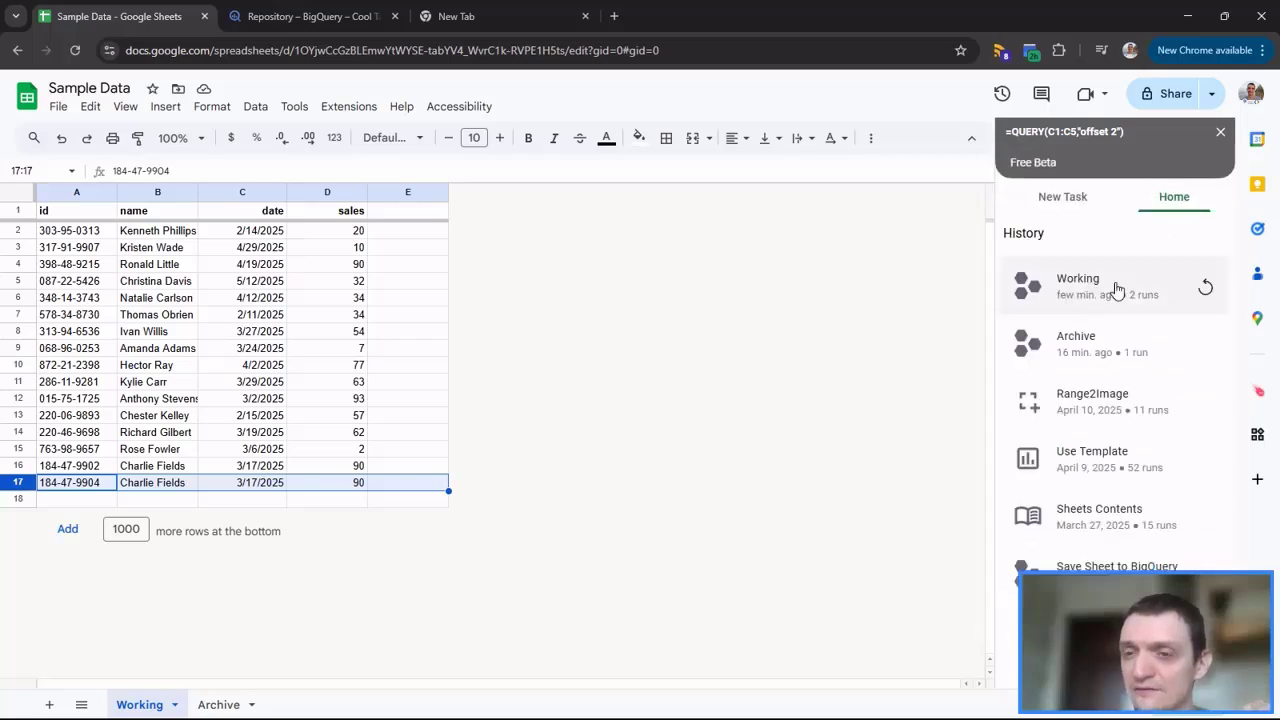
click(1058, 196)
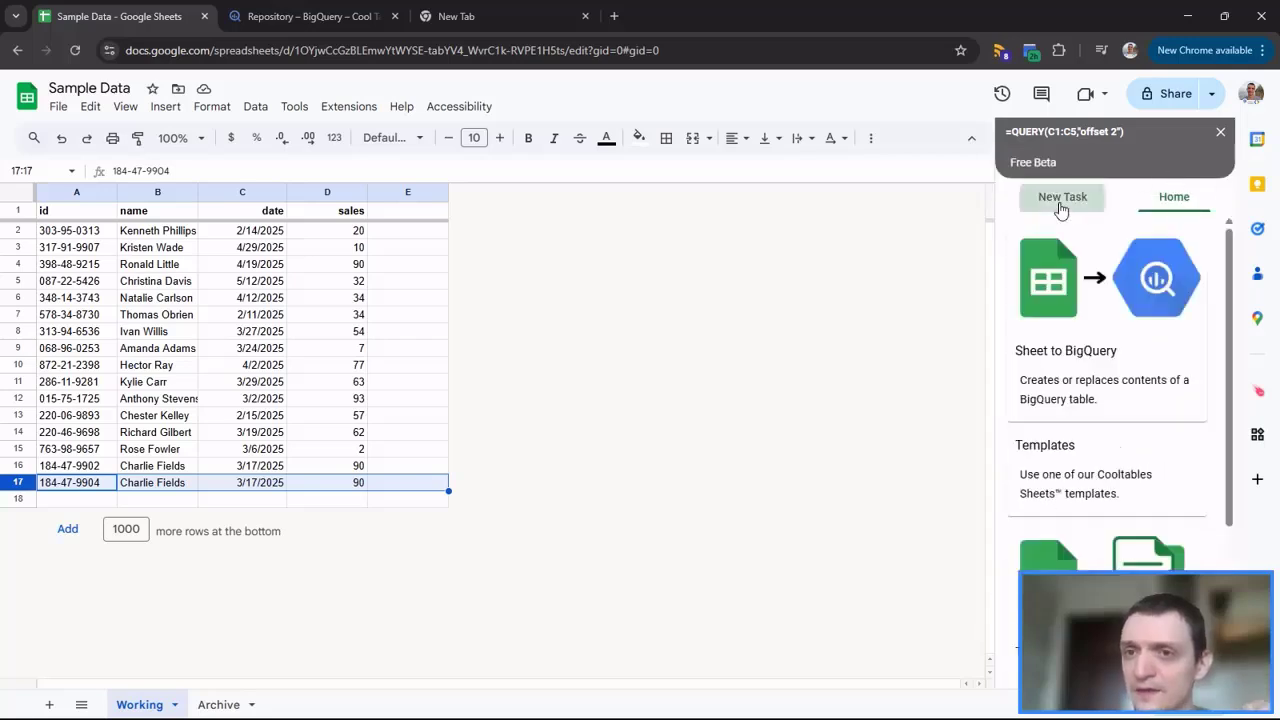
click(1101, 340)
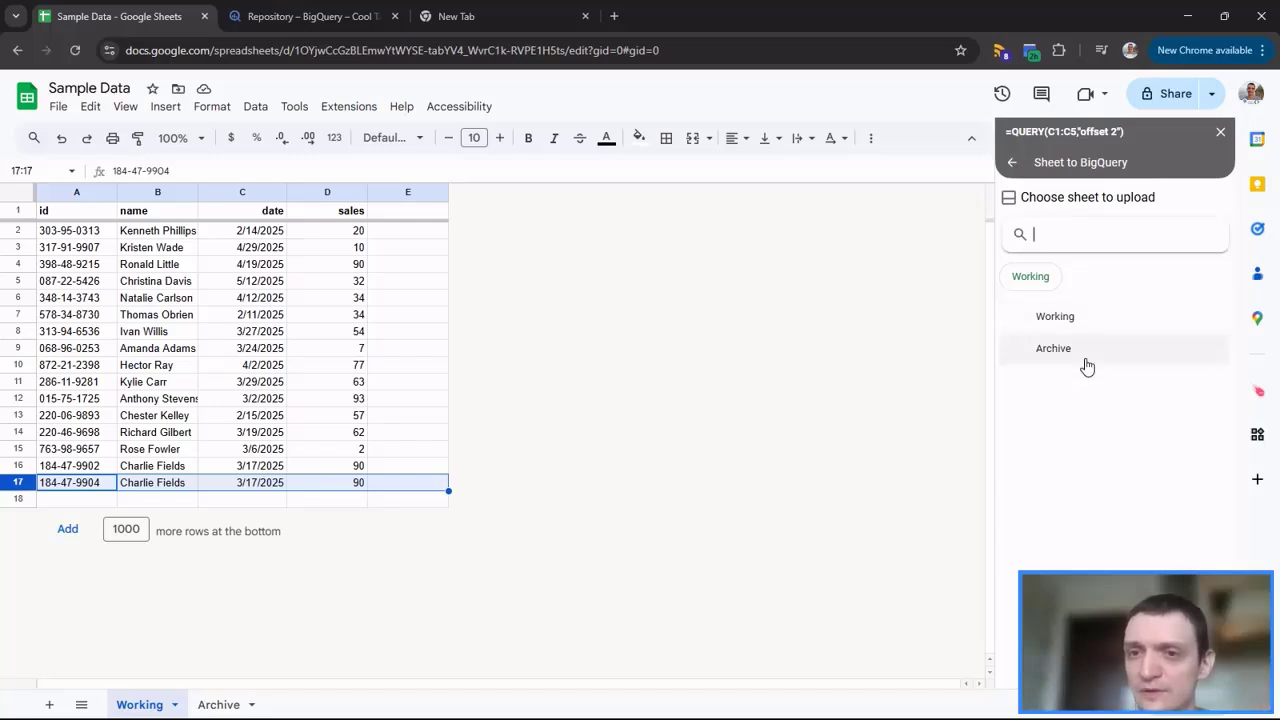
click(1075, 352)
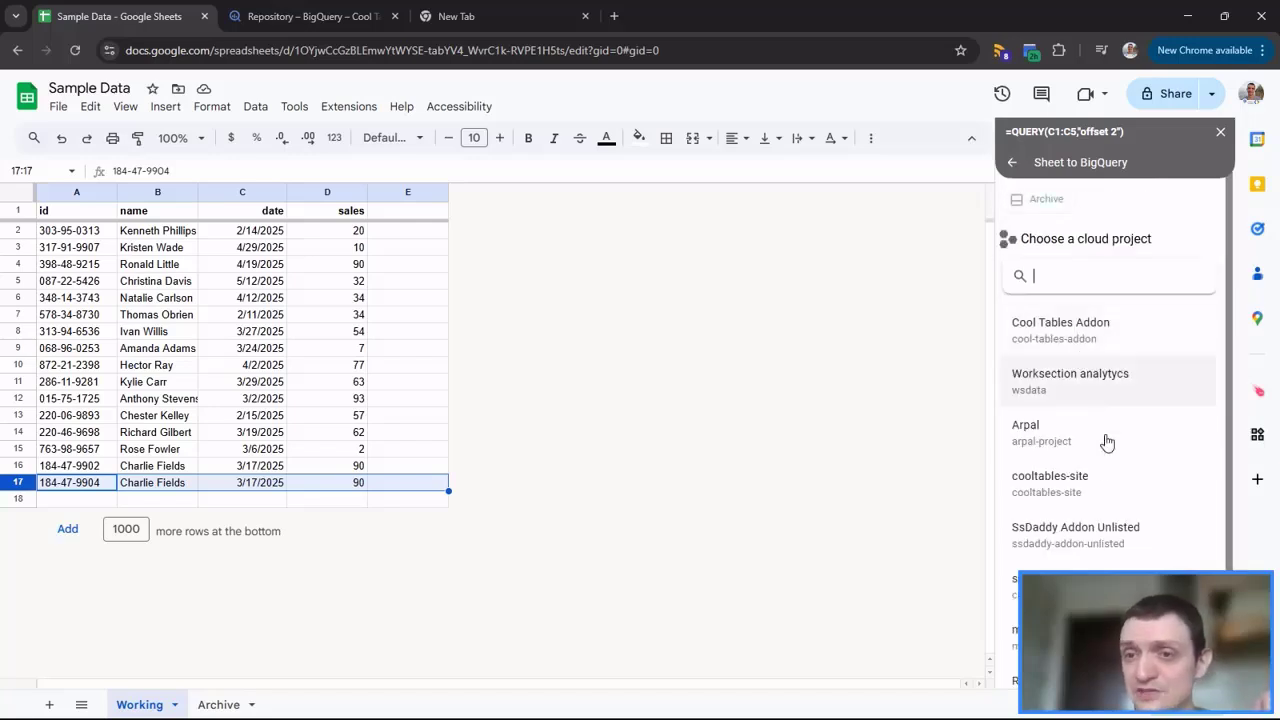
Load the Archive sheet into the Cool Tables Addon project's dontbelieve dataset as table Archive, leaving Link to BigQuery off
click(1082, 328)
click(1076, 343)
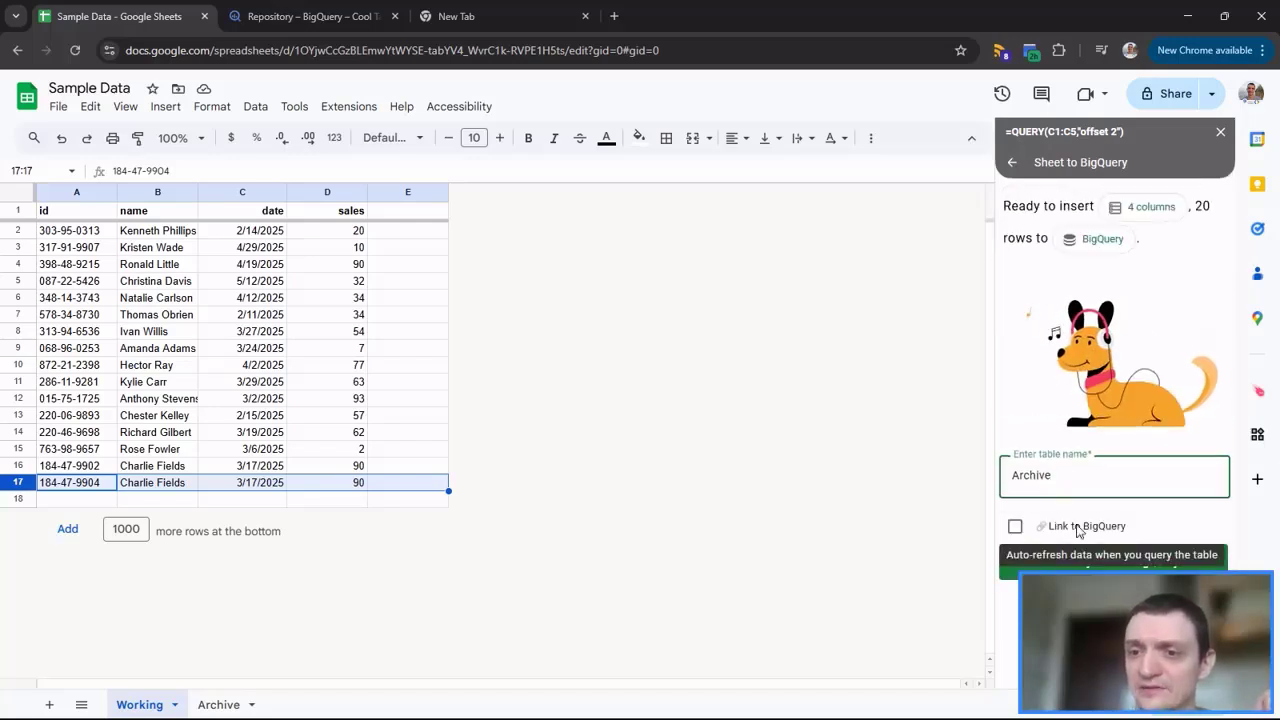
click(1195, 566)
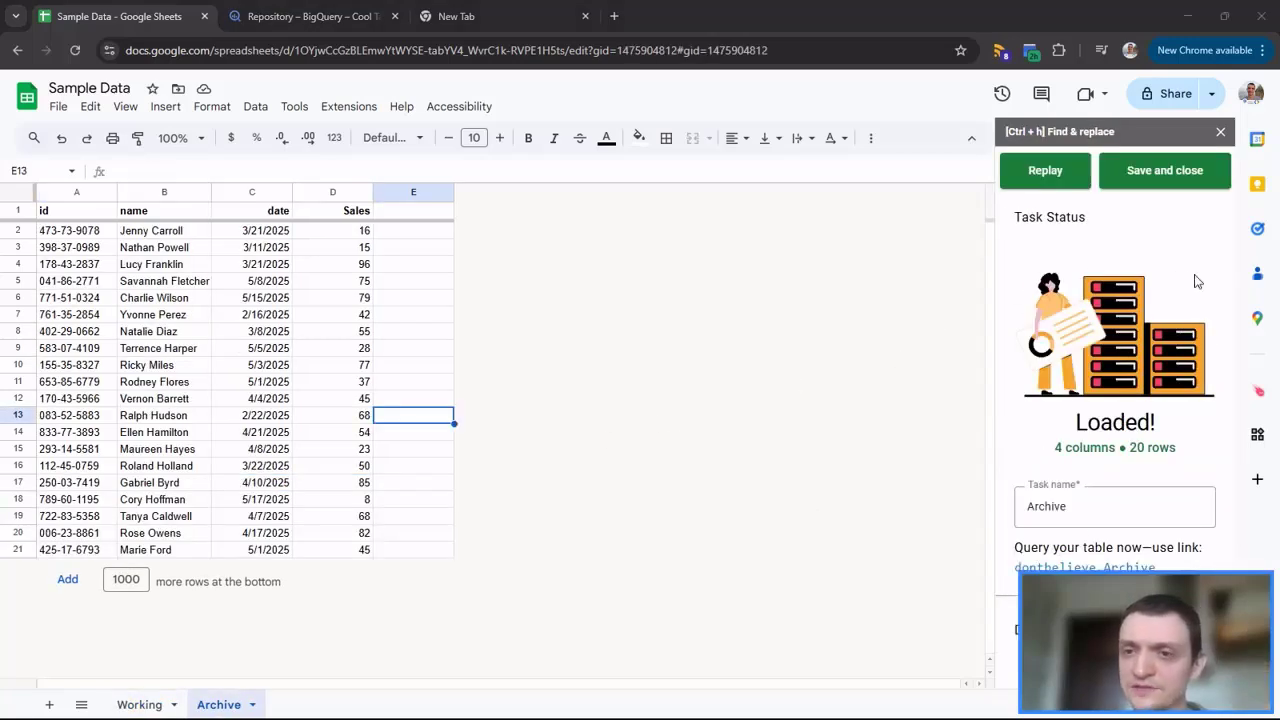
Open the Archive table in BigQuery, query all its columns and look through the result rows
click(1085, 568)
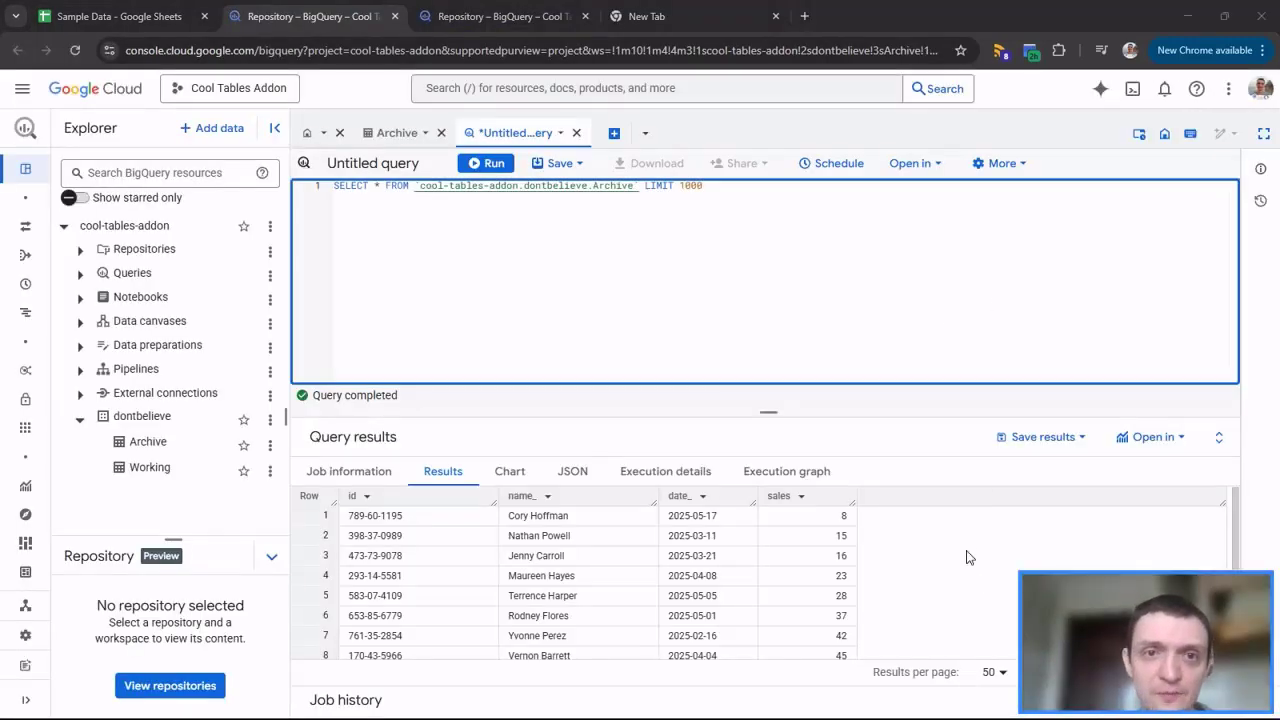
scroll(966, 557, down, 3)
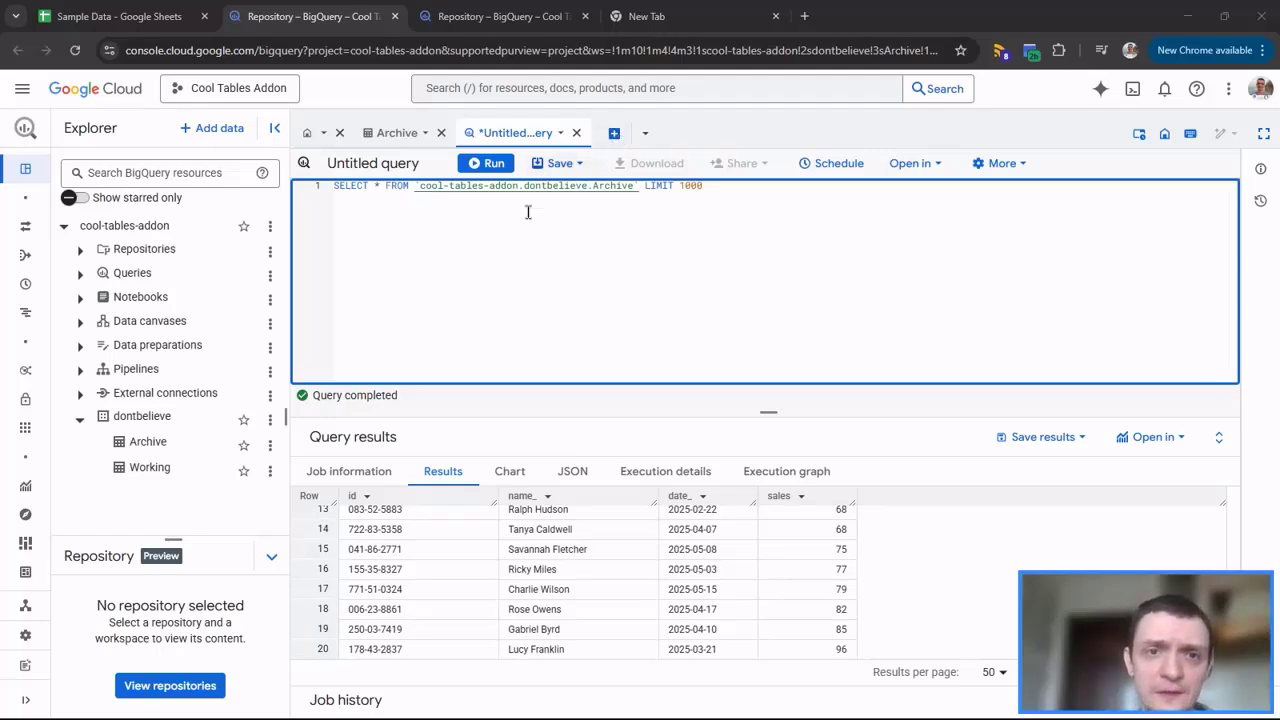
Copy the Archive table's SELECT statement, without its LIMIT clause, into a new untitled query
drag(642, 188, 335, 186)
key(ctrl+c)
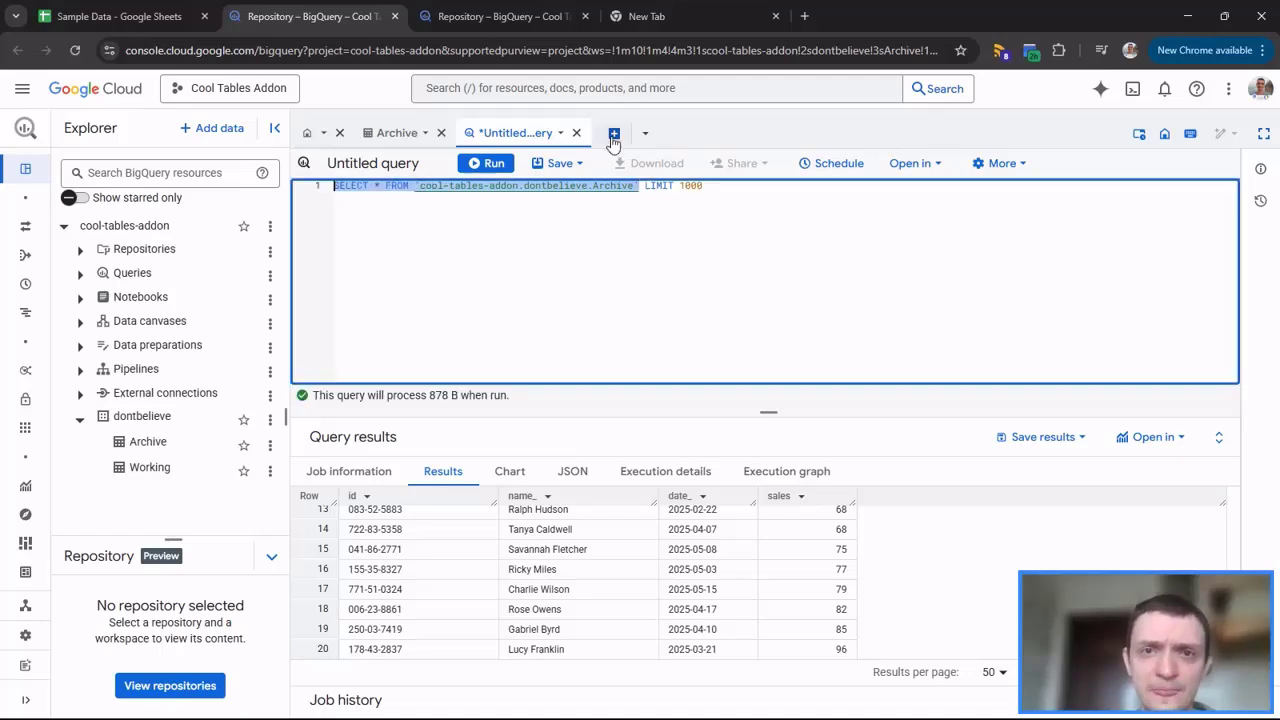
click(614, 133)
key(ctrl+v)
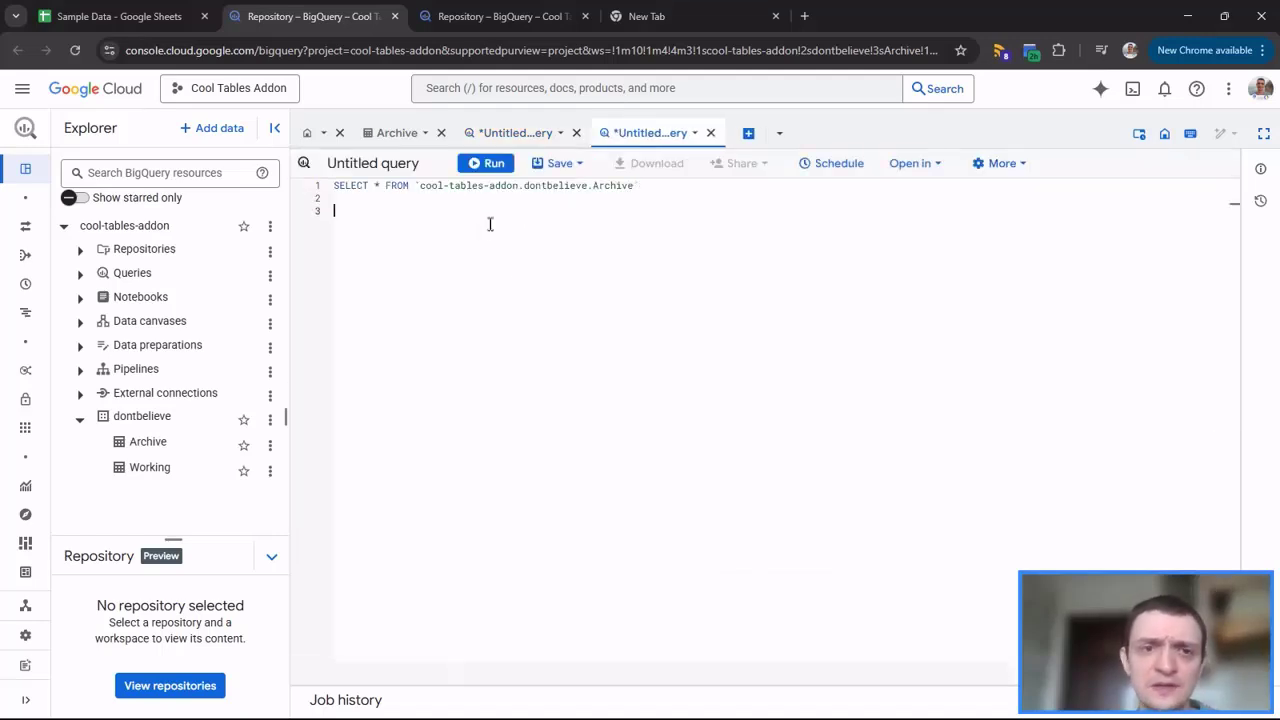
Copy the Working table's SELECT statement, without its LIMIT clause, into the new query below the Archive statement
click(500, 17)
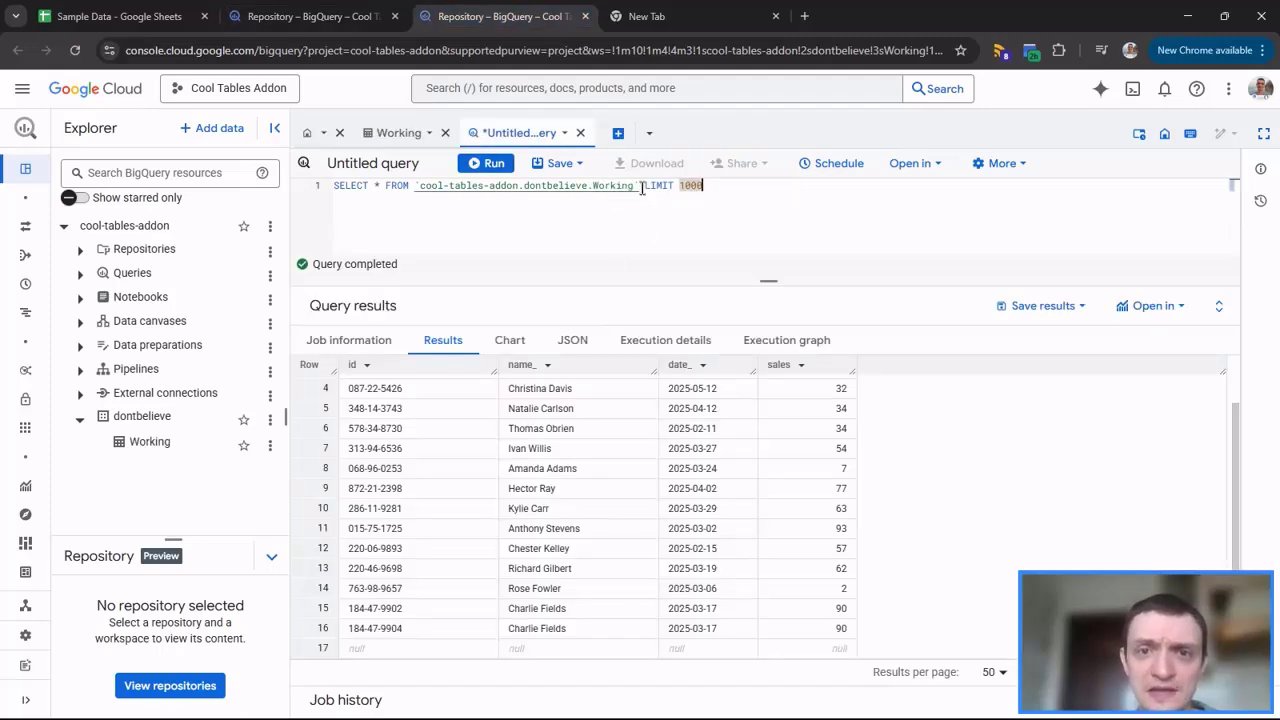
drag(642, 186, 334, 186)
key(ctrl+c)
click(300, 16)
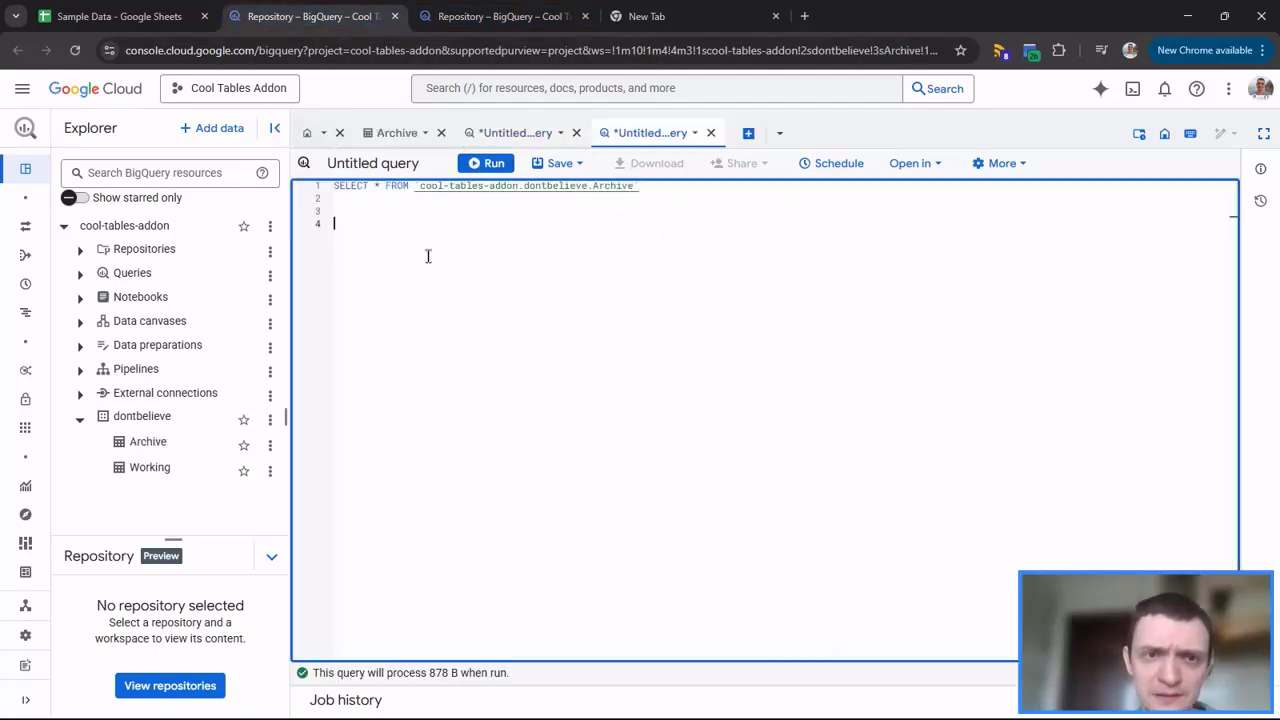
key(ctrl+v)
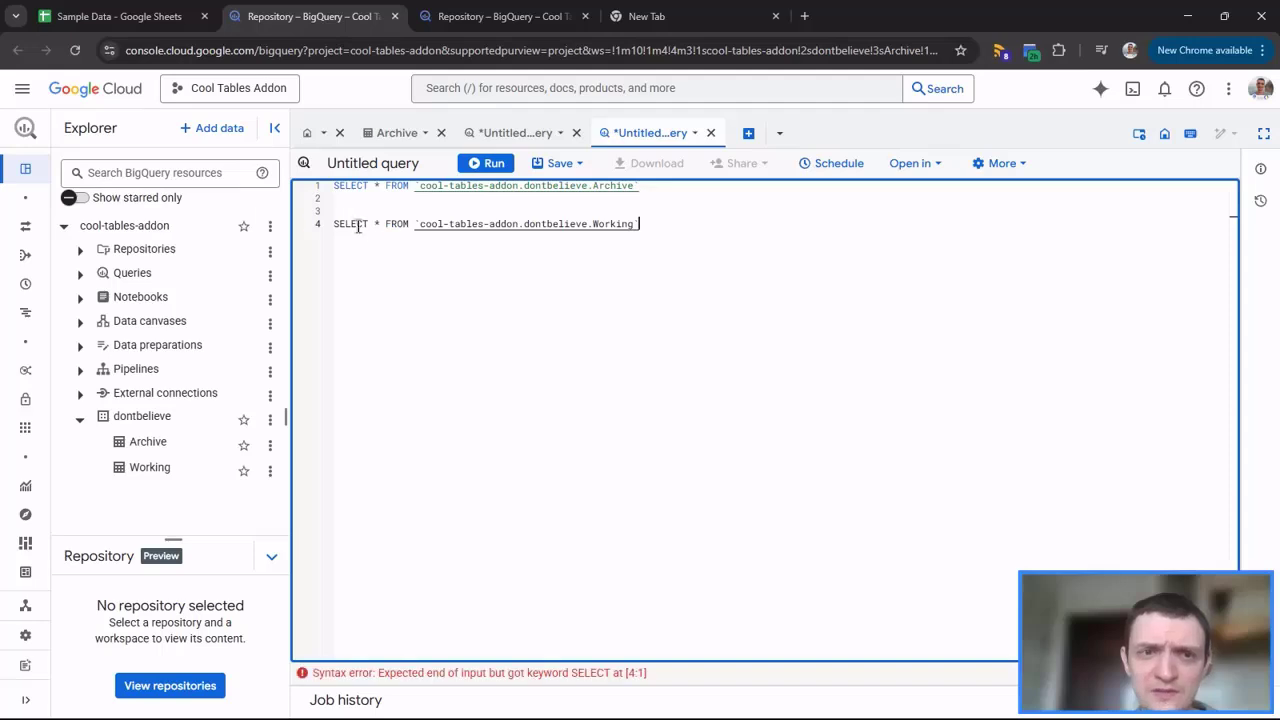
Insert UNION ALL on its own line between the Archive and Working SELECT statements
click(376, 195)
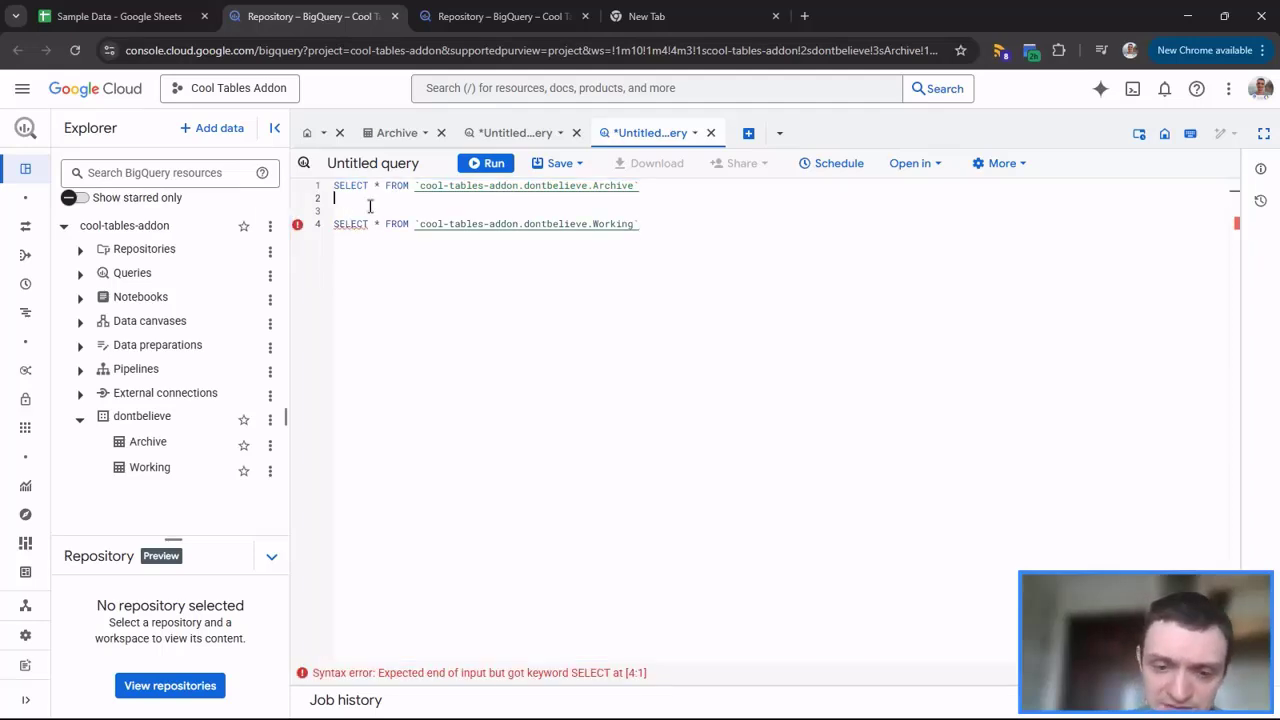
key(Return)
text(UNION ALL)
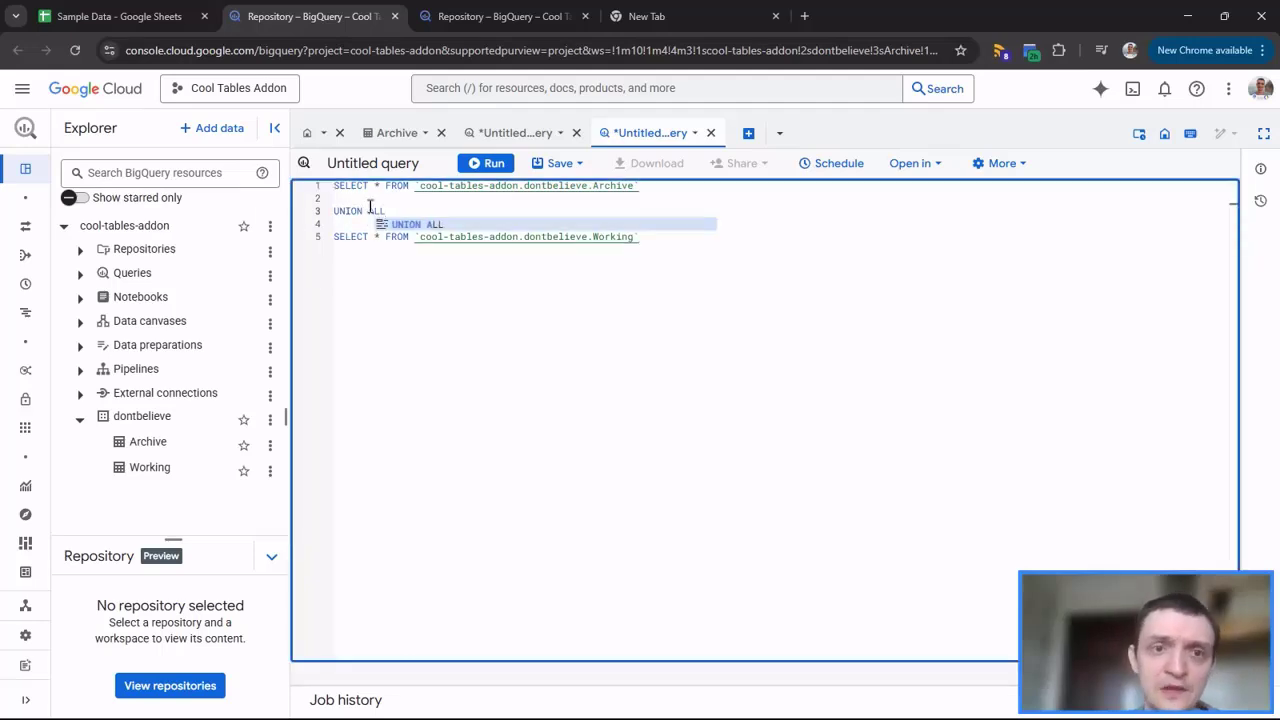
click(365, 196)
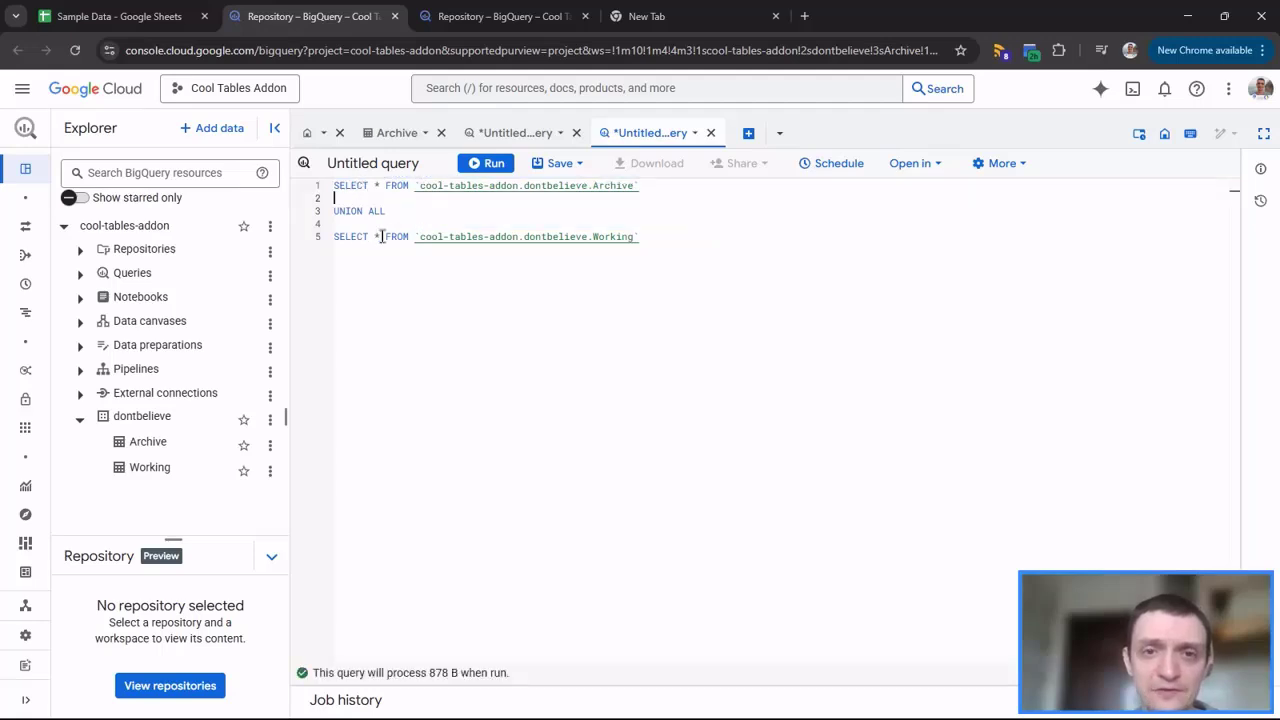
Add the condition where id <> "" to the Working SELECT and check the id column in the Google Sheets source
click(660, 231)
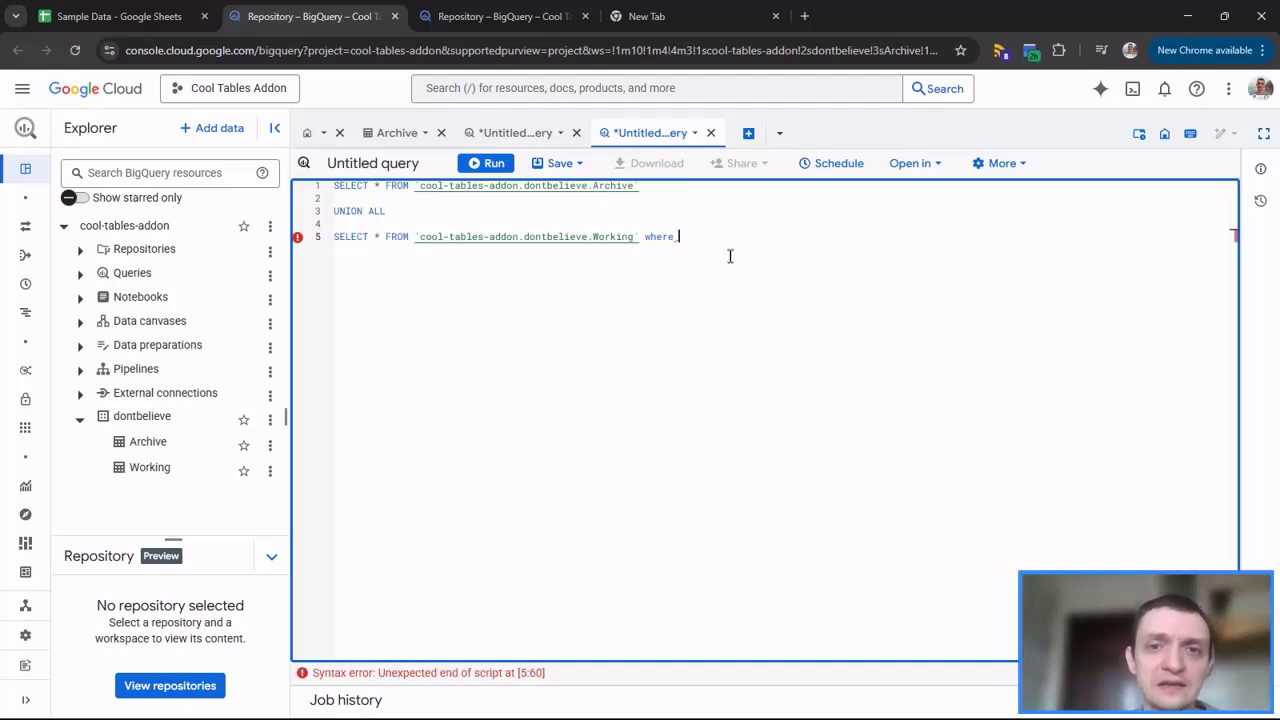
text(where id <> ")
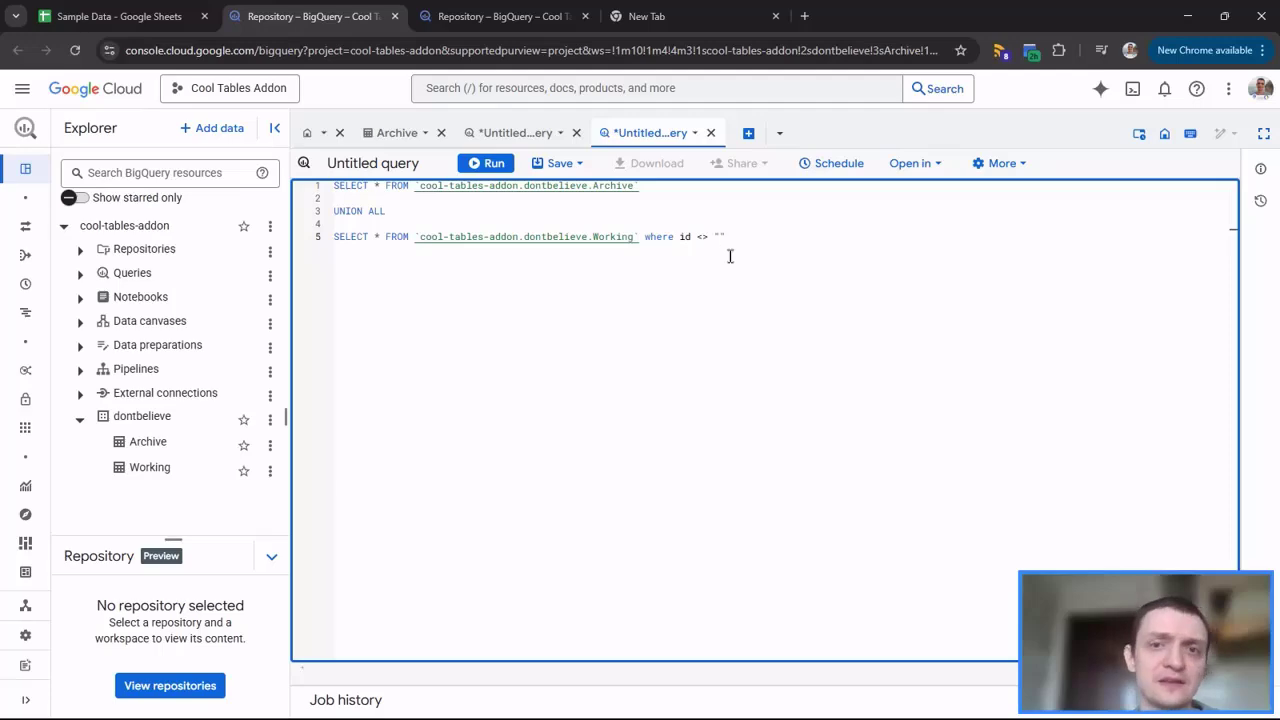
click(152, 13)
click(66, 216)
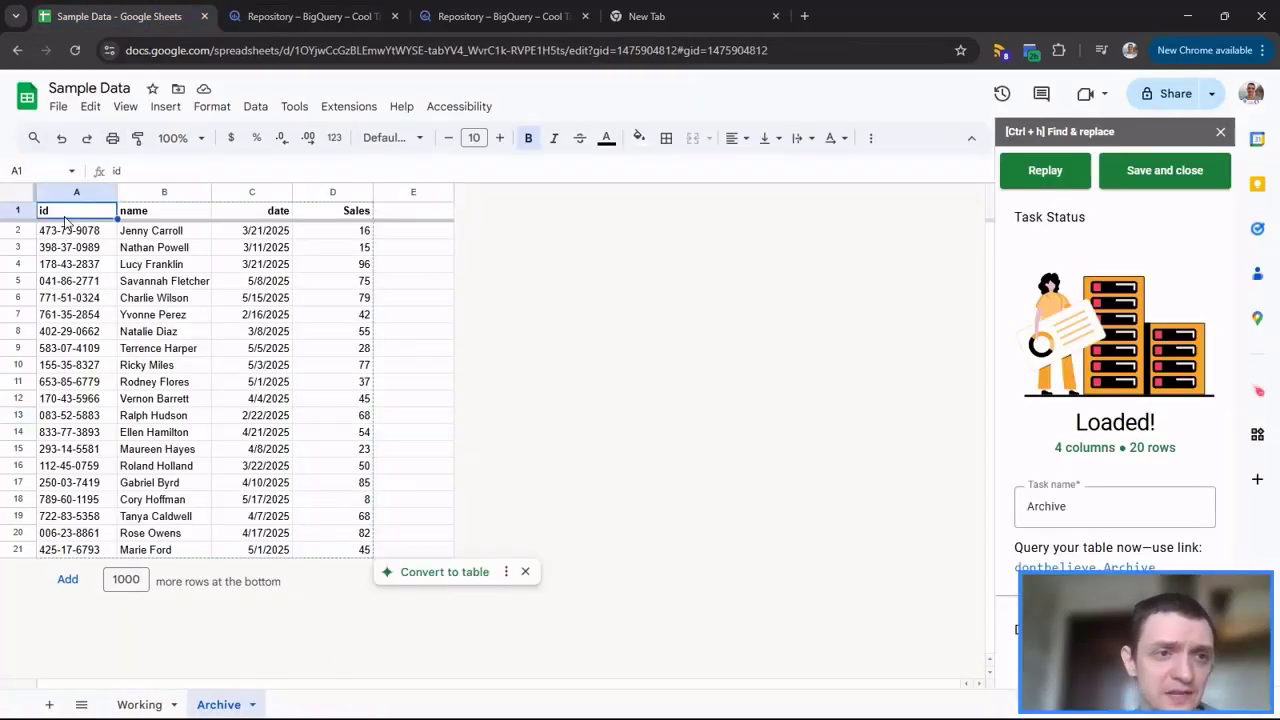
click(312, 16)
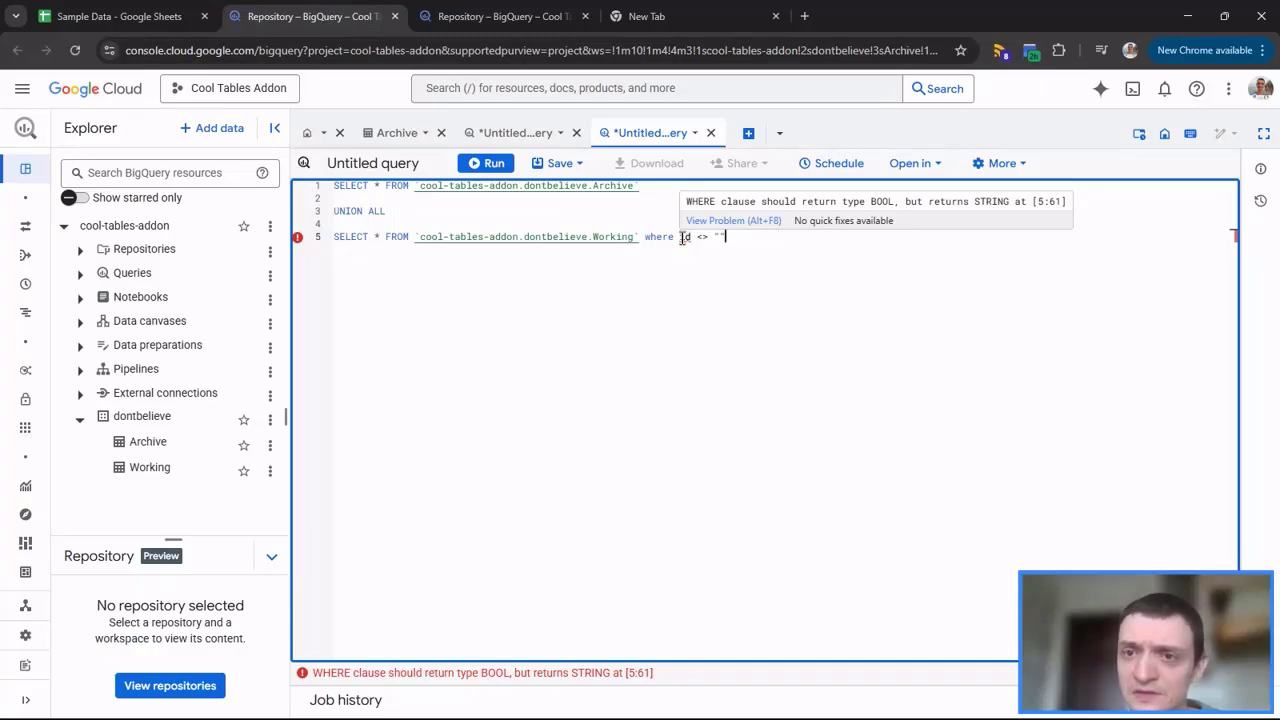
Give the Working table the alias w and qualify the filter column as w.id
drag(697, 237, 710, 236)
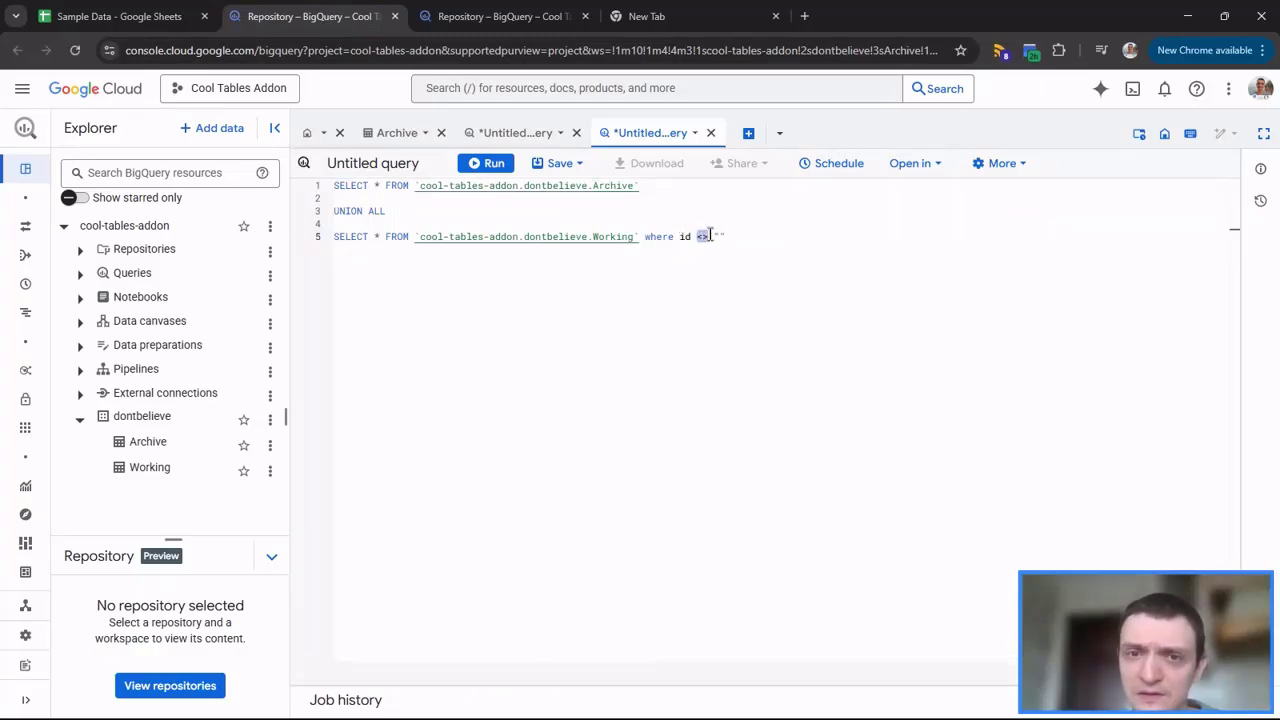
click(639, 236)
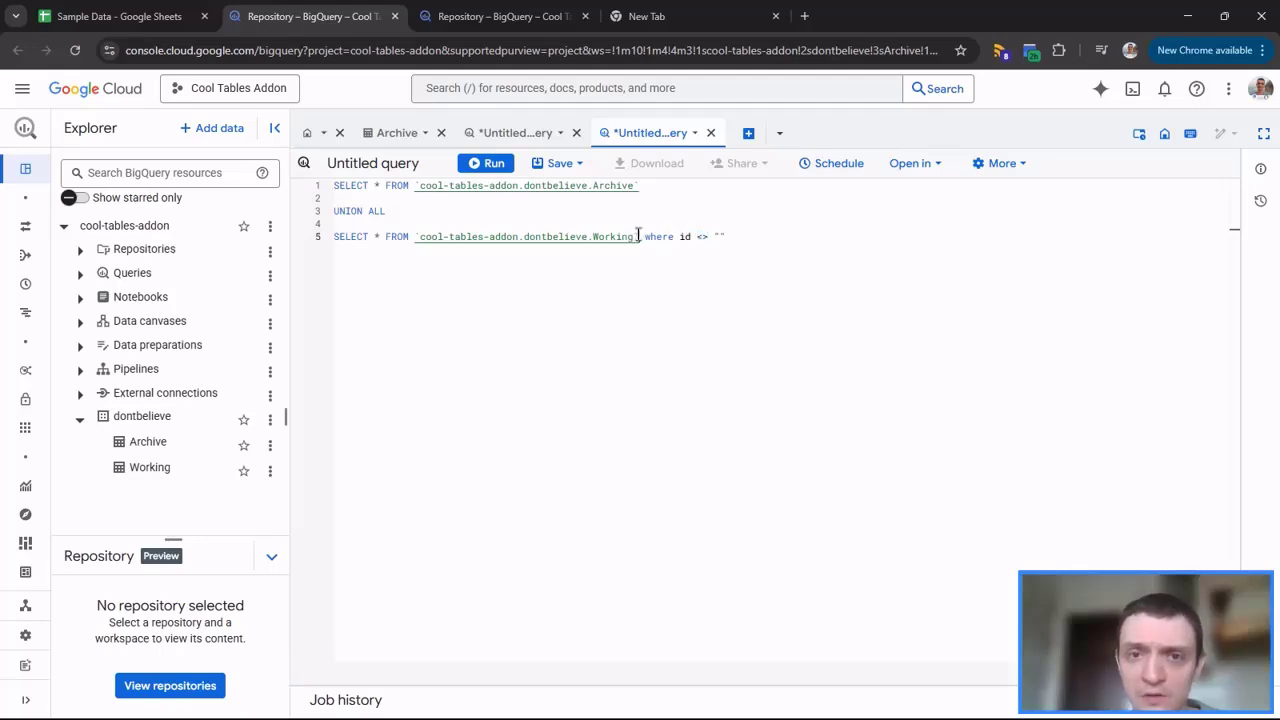
text(|)
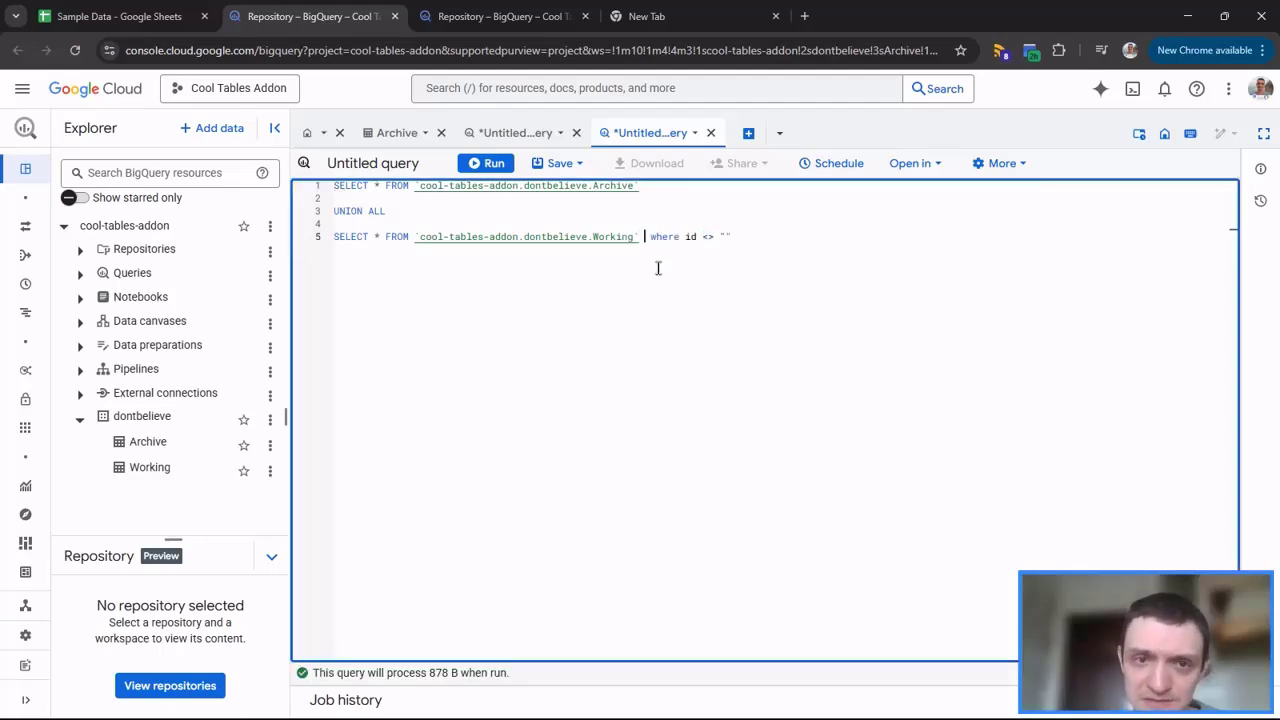
text(w)
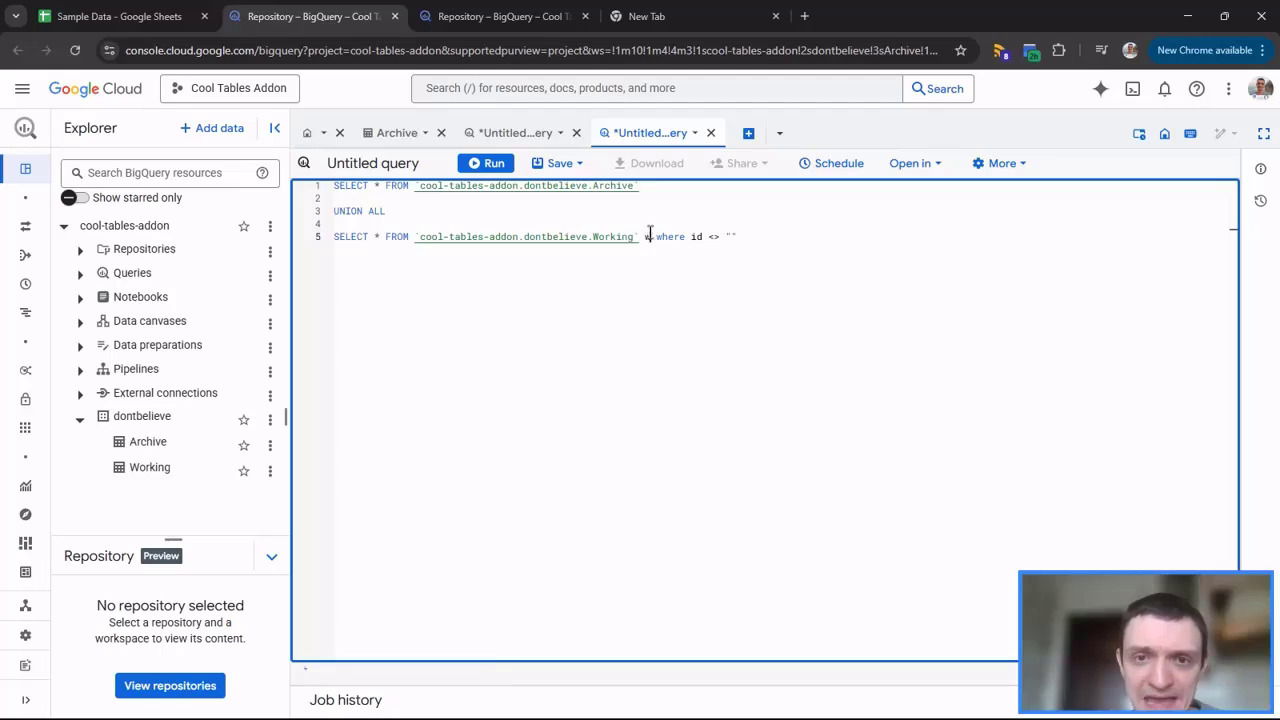
click(690, 237)
text(w.)
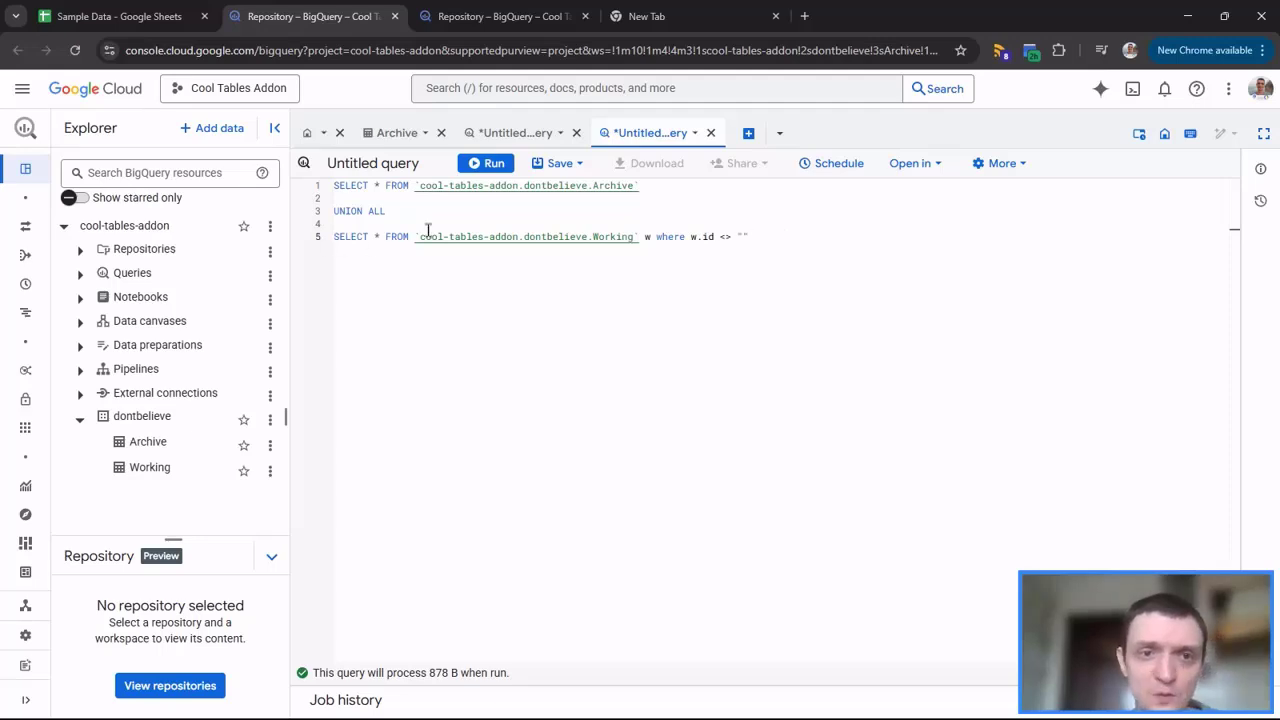
Run the UNION ALL query, enlarge the results area and look through the combined rows
drag(646, 238, 650, 238)
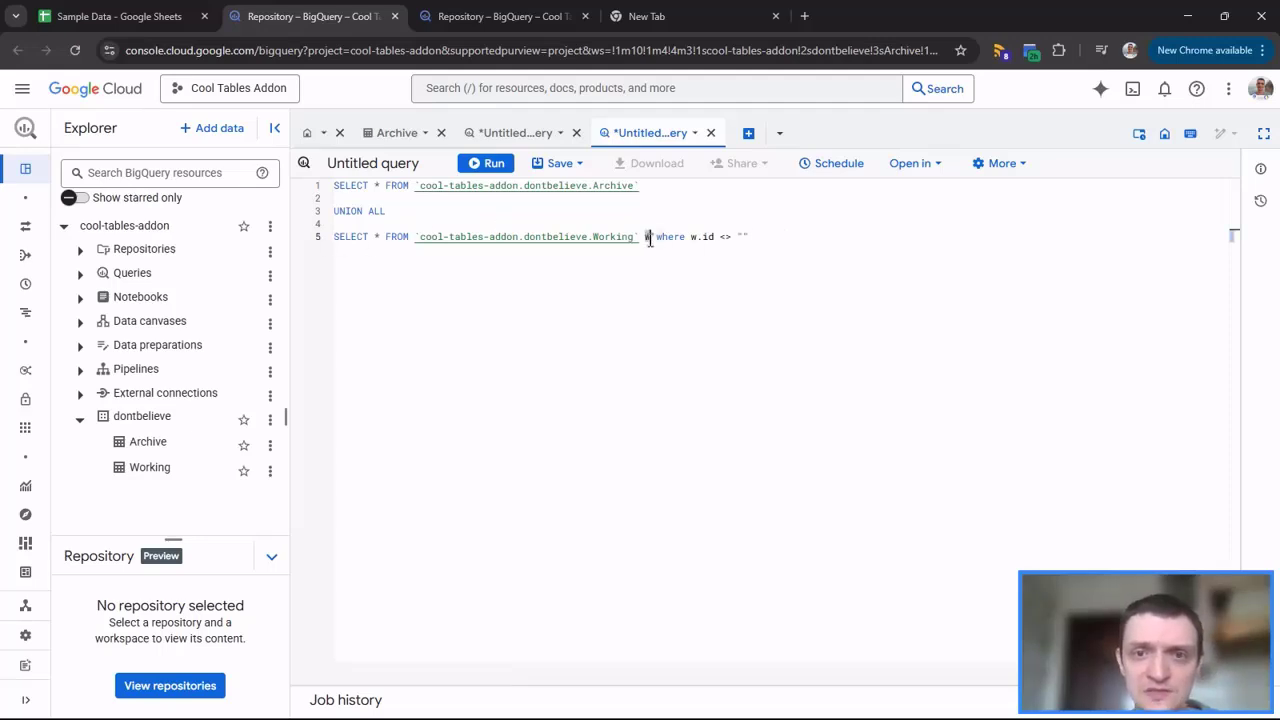
click(766, 235)
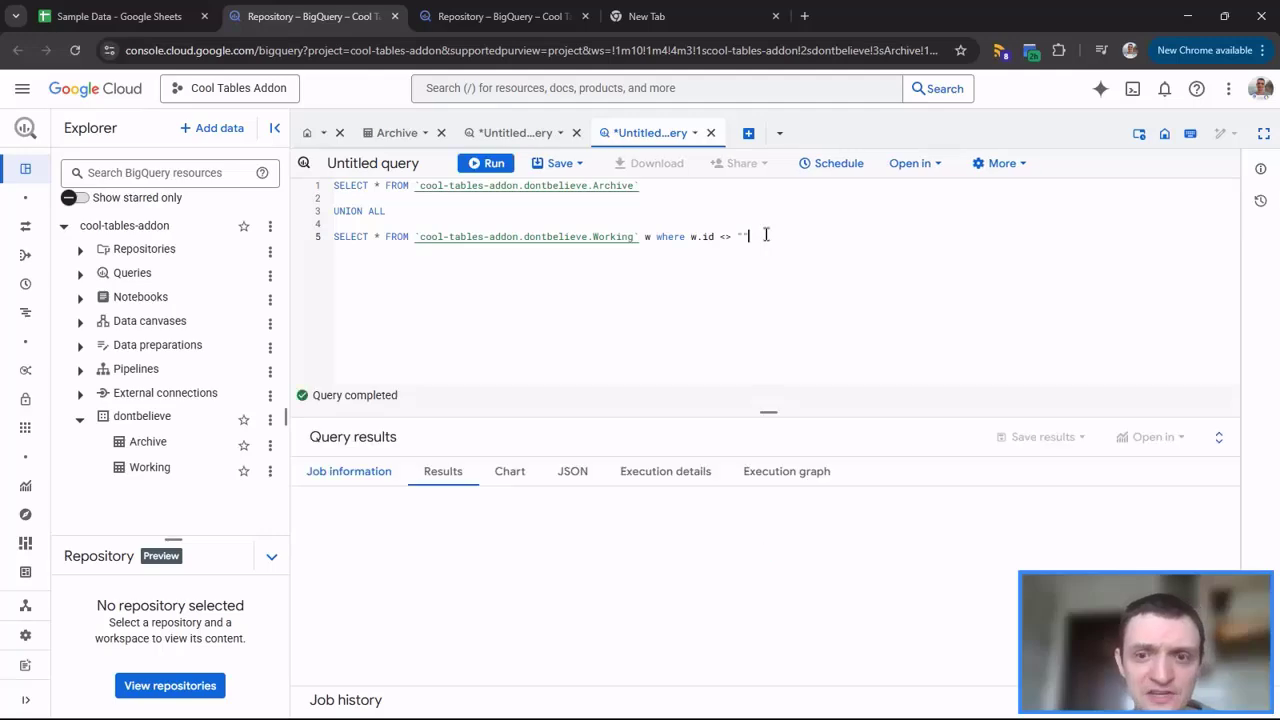
drag(773, 387, 770, 230)
scroll(540, 374, down, 5)
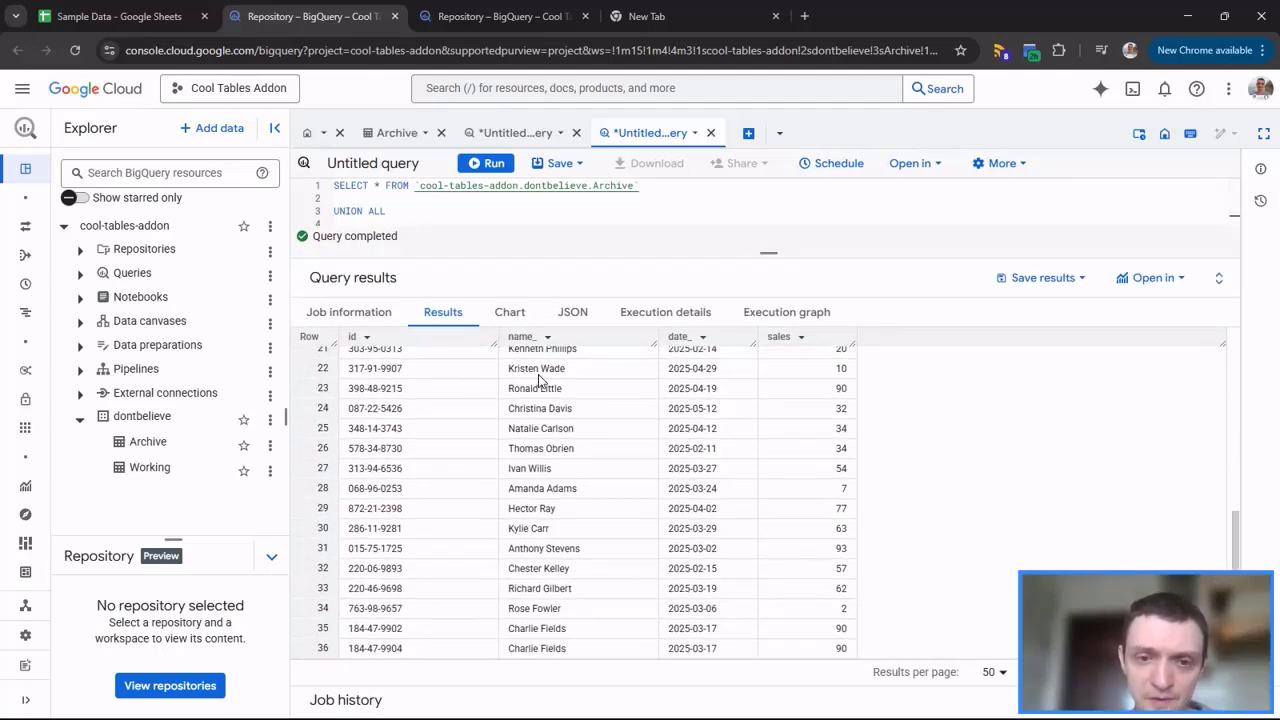
Switch to Google Sheets and set the sales value in cell D17 of the Working sheet to 10
click(119, 16)
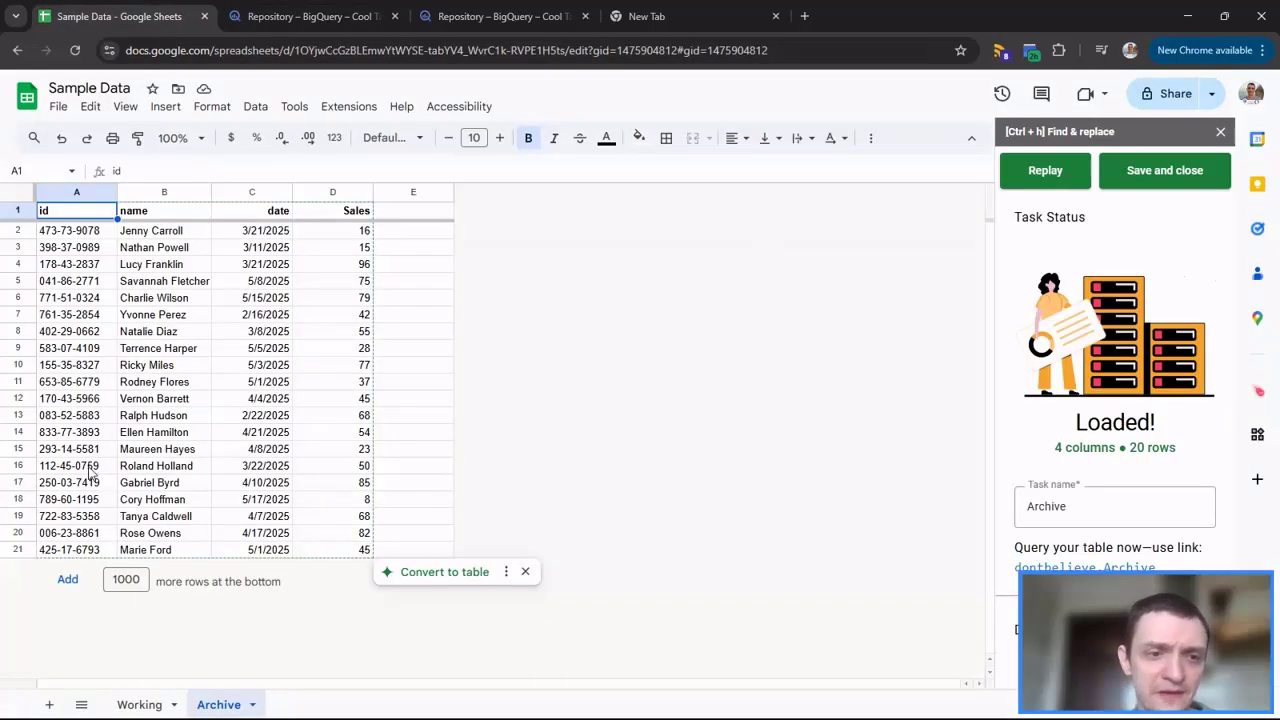
click(146, 705)
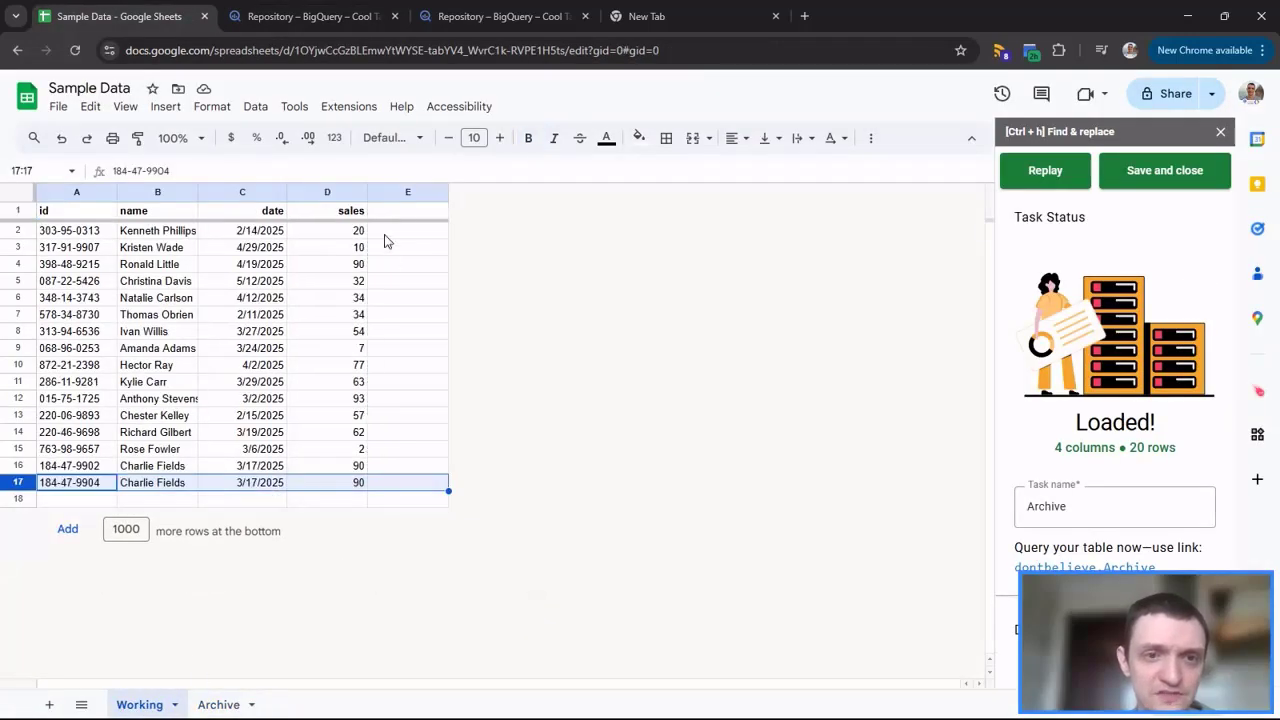
click(336, 485)
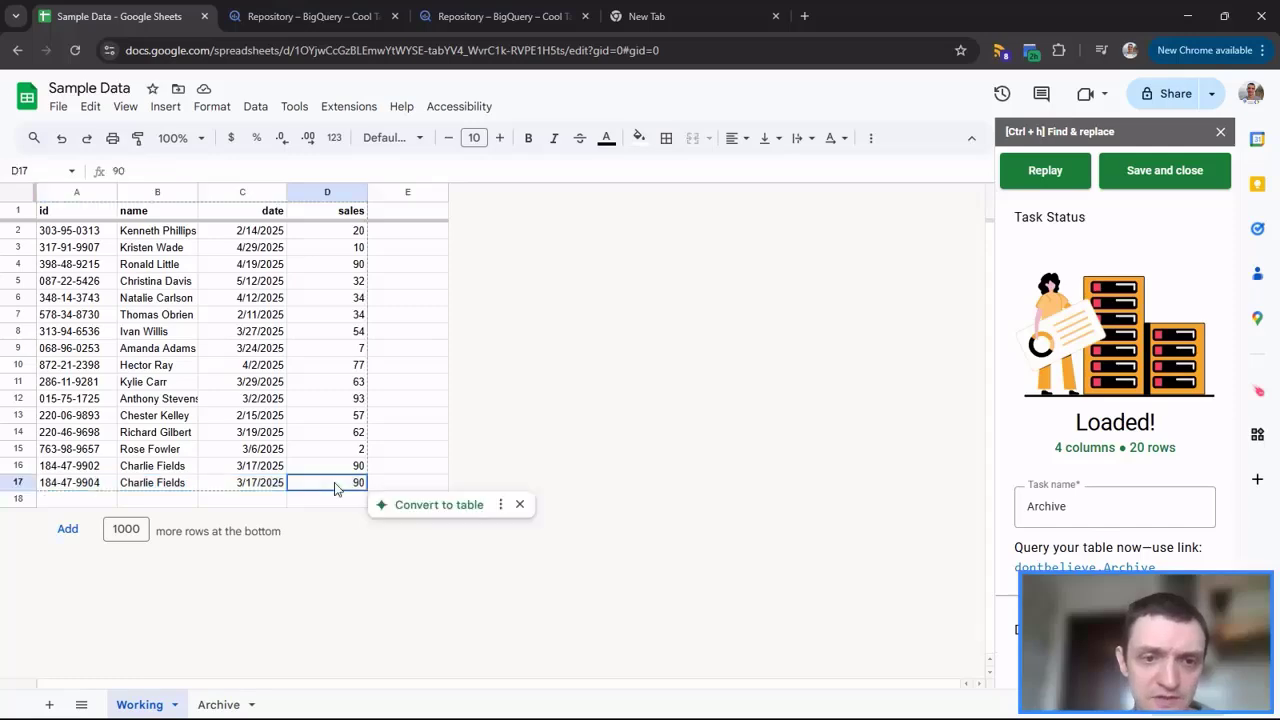
text(10)
key(Tab)
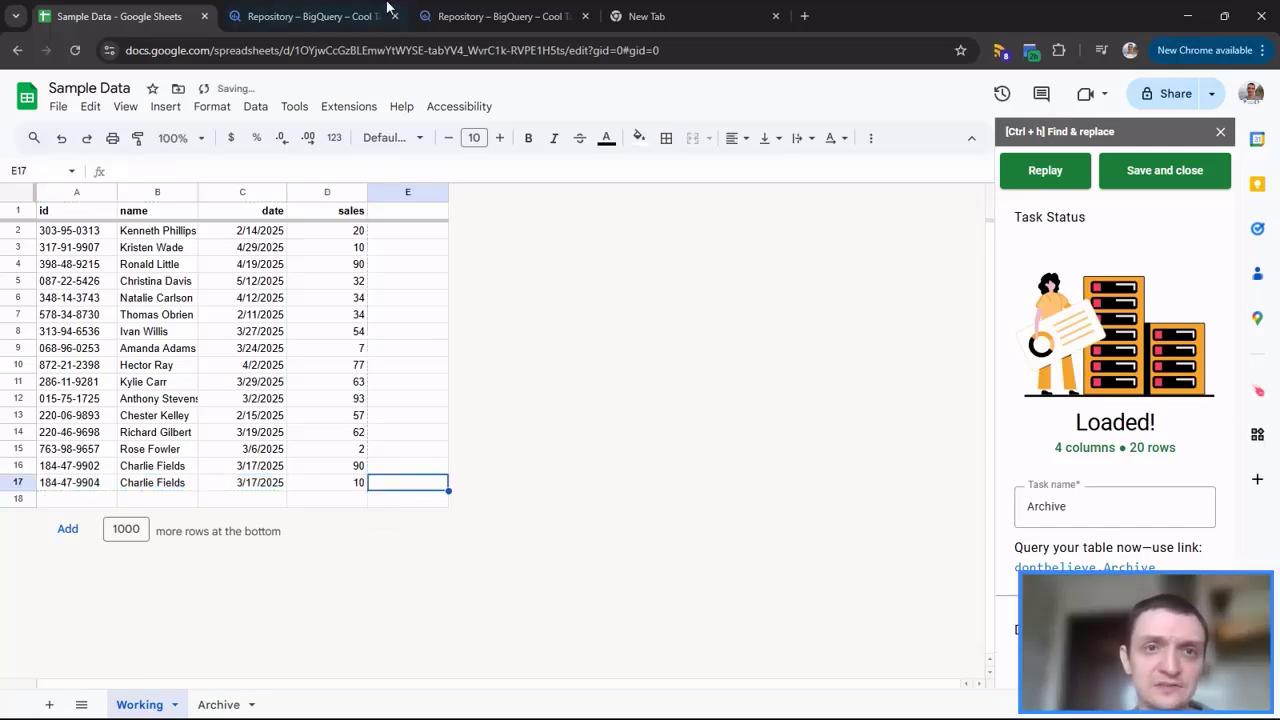
Switch to BigQuery, rerun the UNION ALL query and check the results for the changed sales value
click(486, 16)
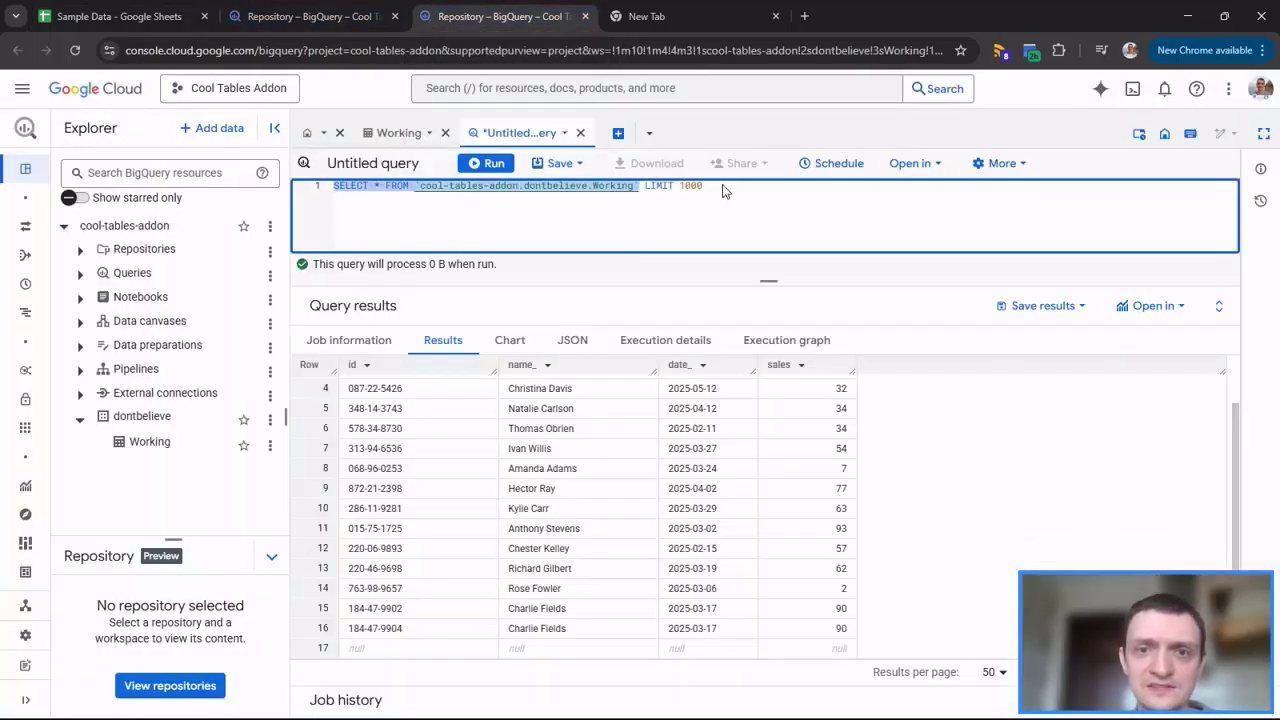
key(ctrl+shift+Tab)
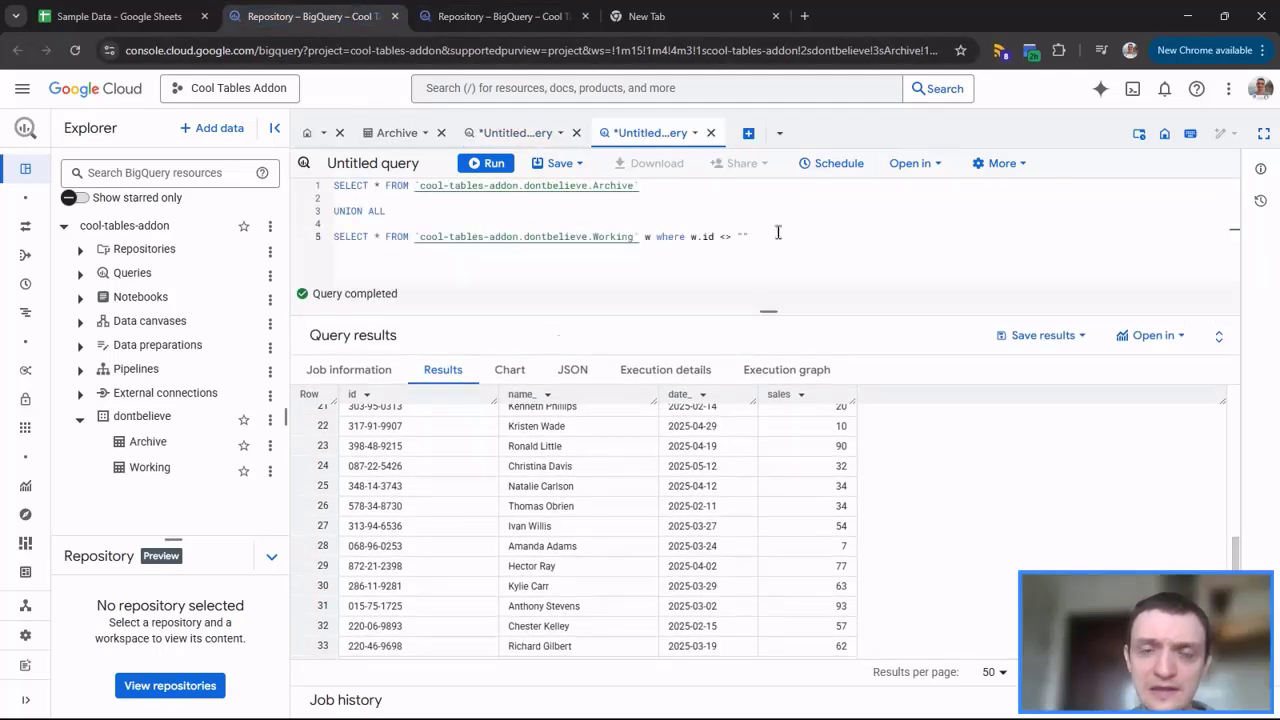
click(778, 232)
key(ctrl+Return)
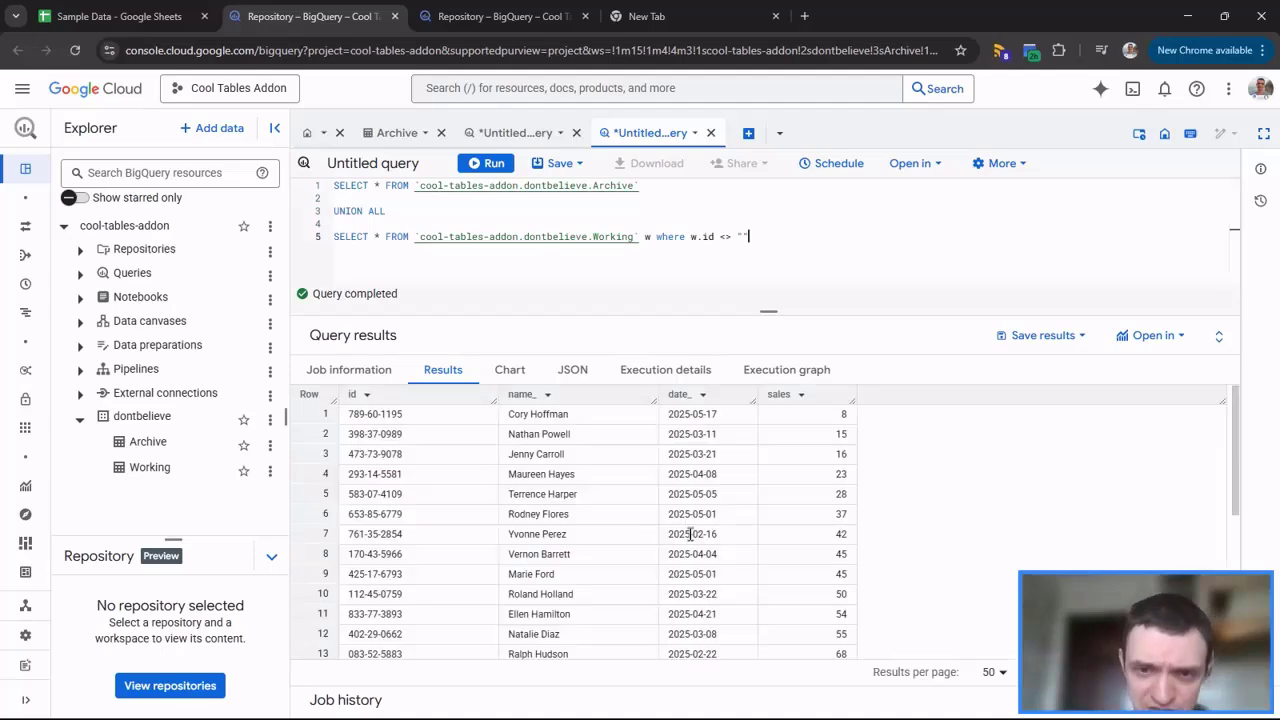
scroll(690, 535, down, 5)
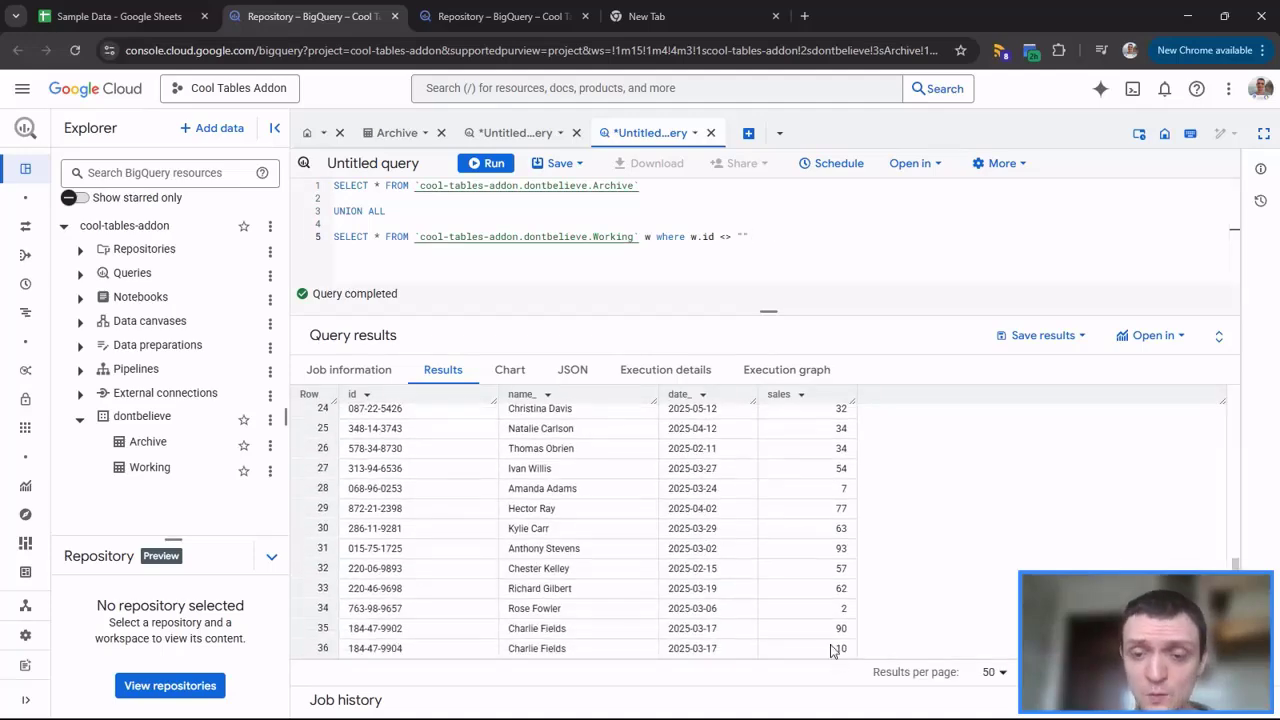
scroll(810, 560, up, 5)
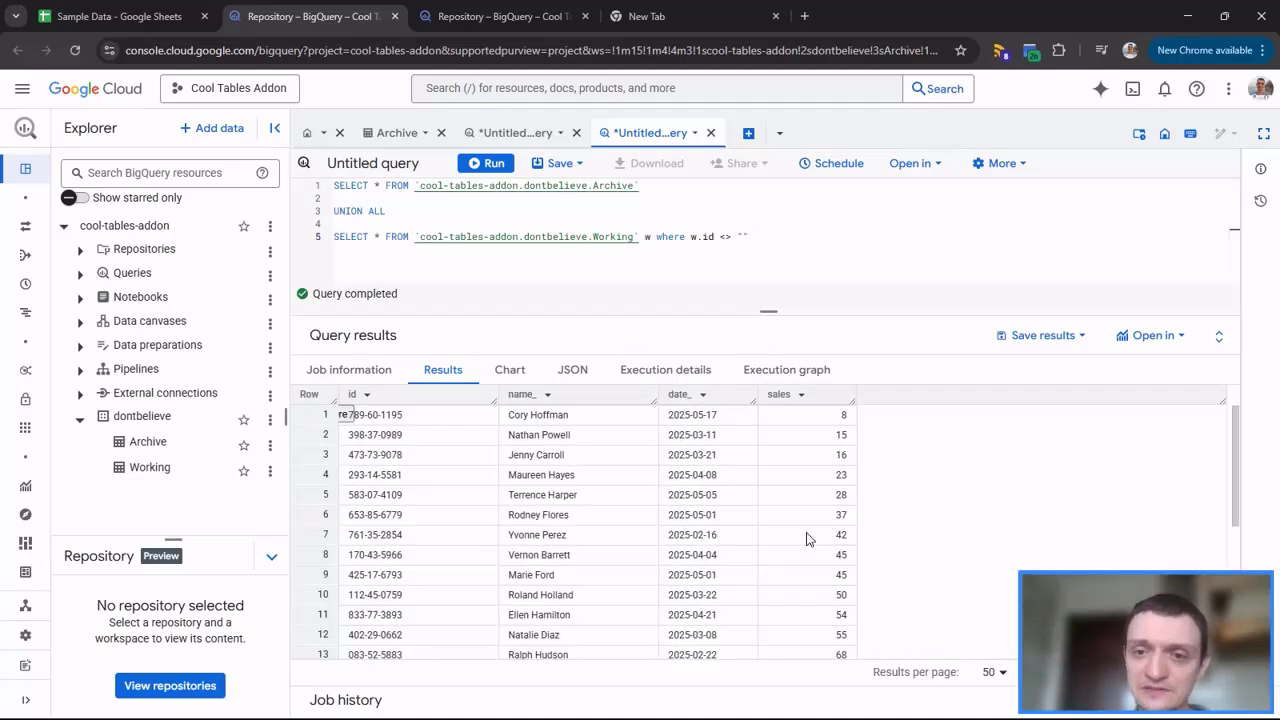
Look at the sales data in the Archive sheet in Google Sheets and return to the combined query in BigQuery
click(190, 12)
click(218, 704)
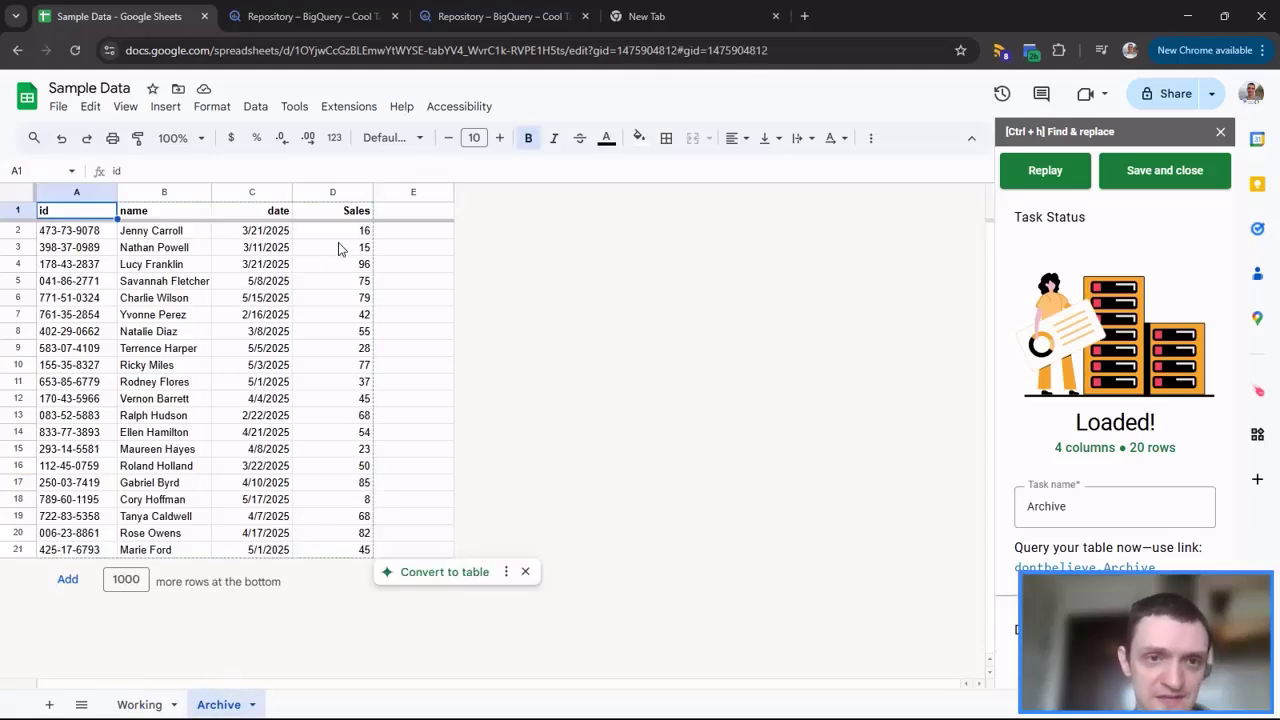
click(340, 248)
click(346, 17)
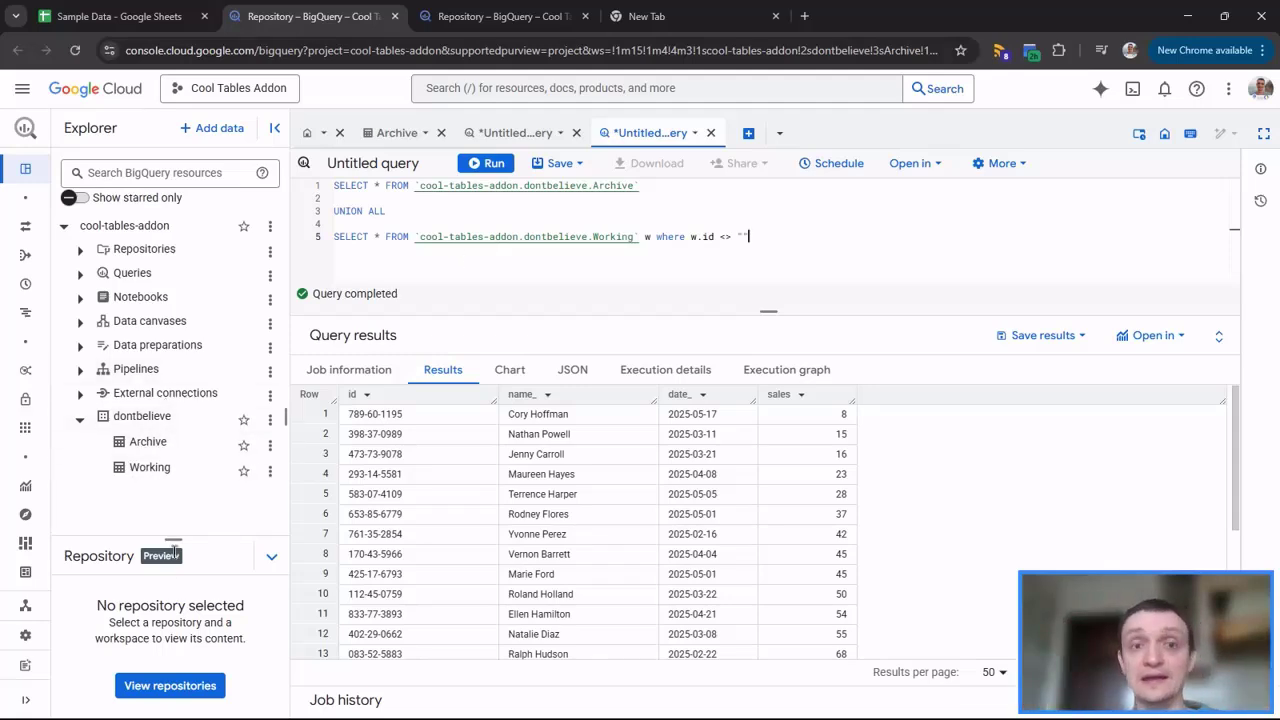
Start saving the UNION ALL query as a view and create a new dataset with the ID reports for it
click(576, 168)
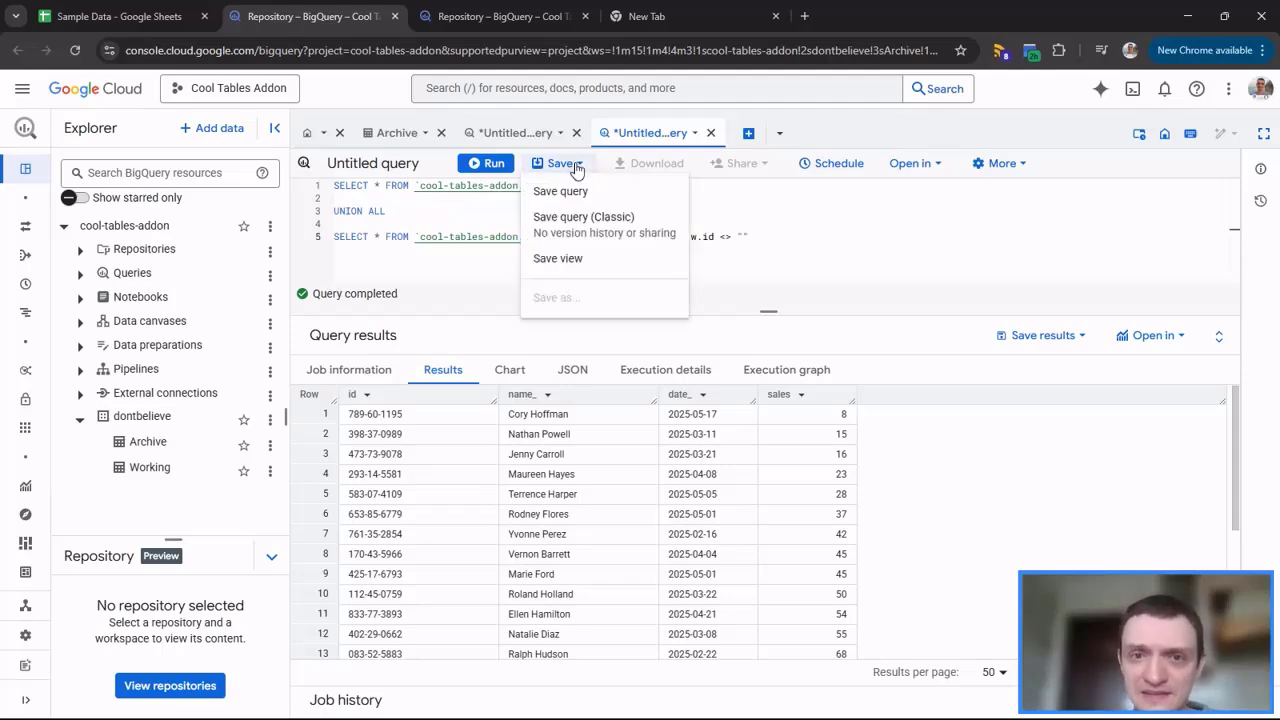
click(578, 262)
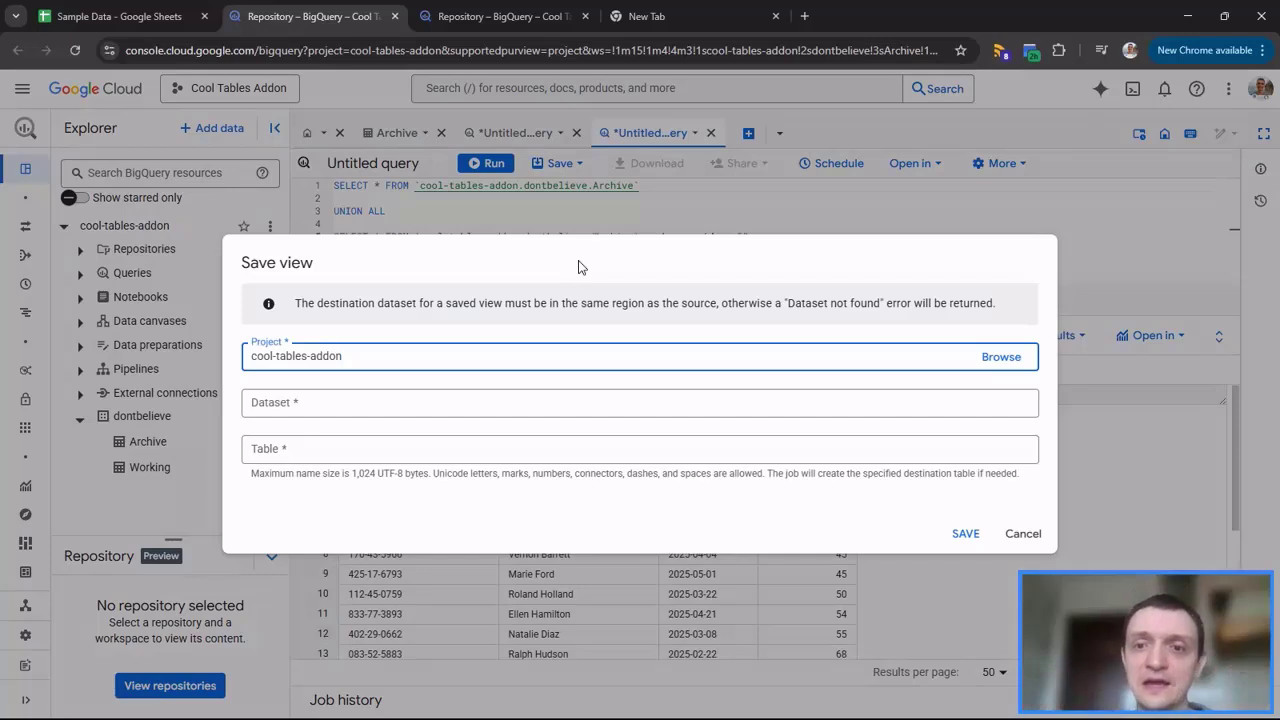
click(348, 403)
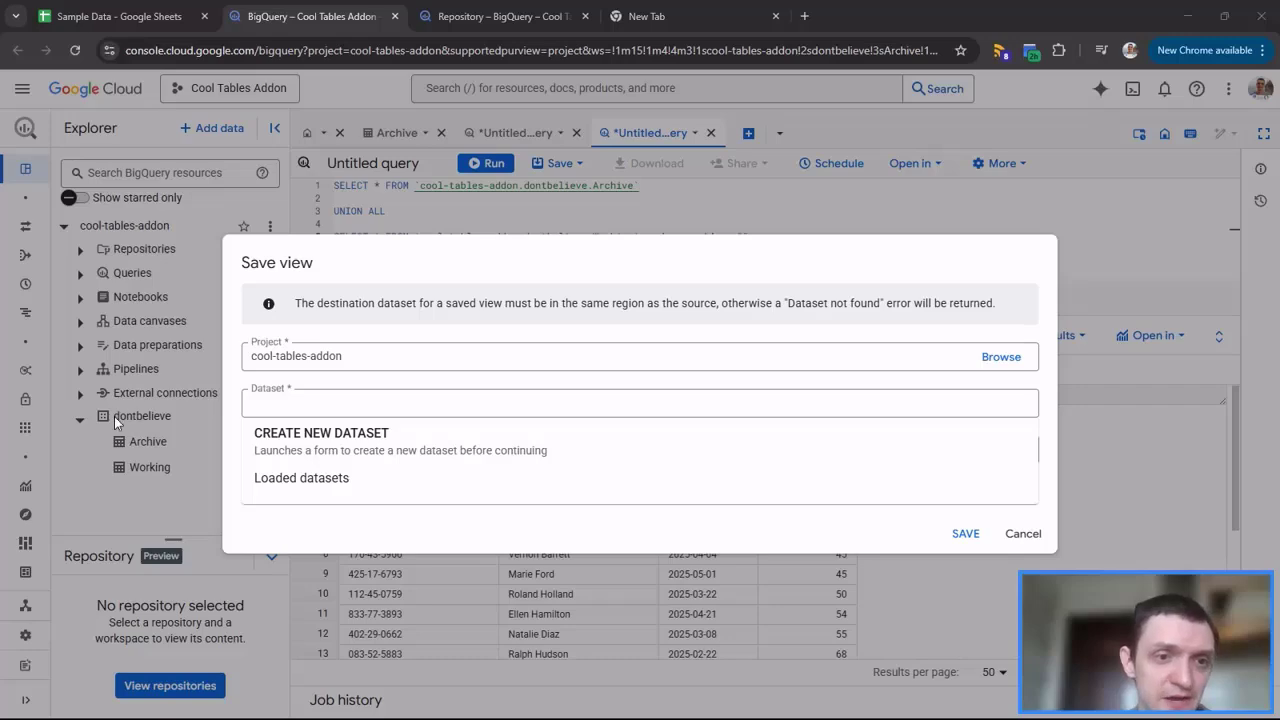
click(317, 449)
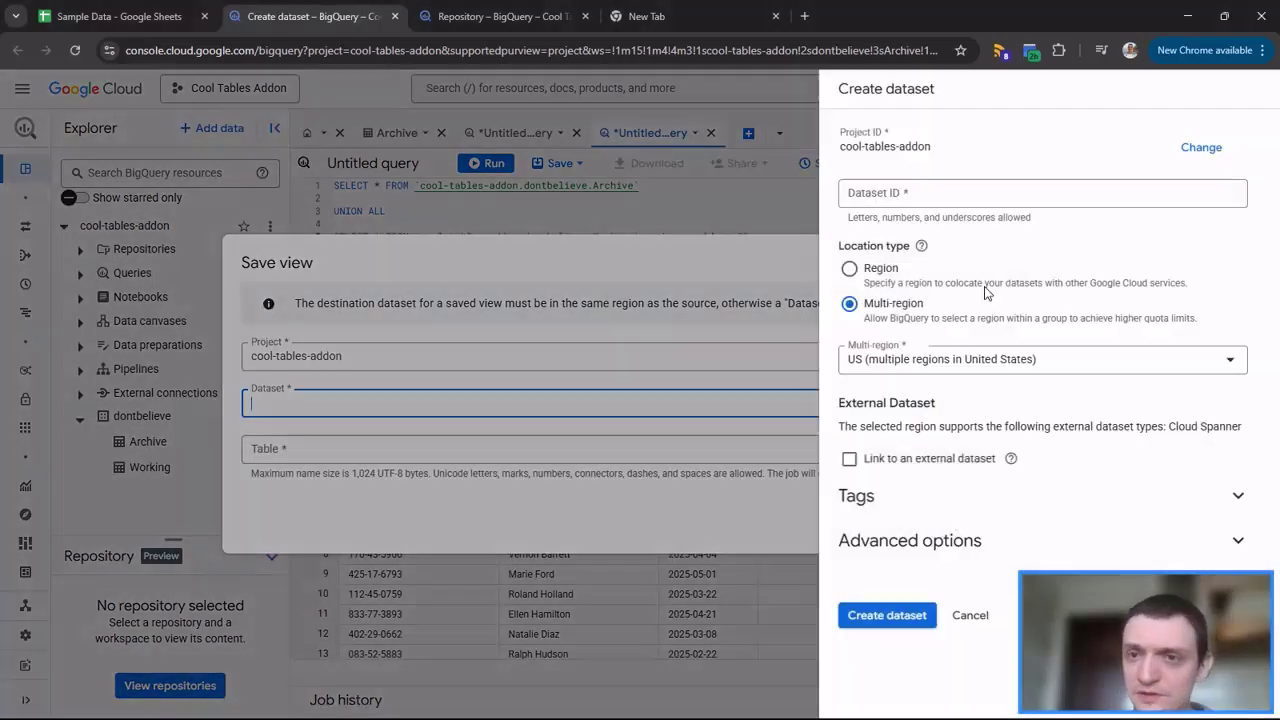
click(888, 199)
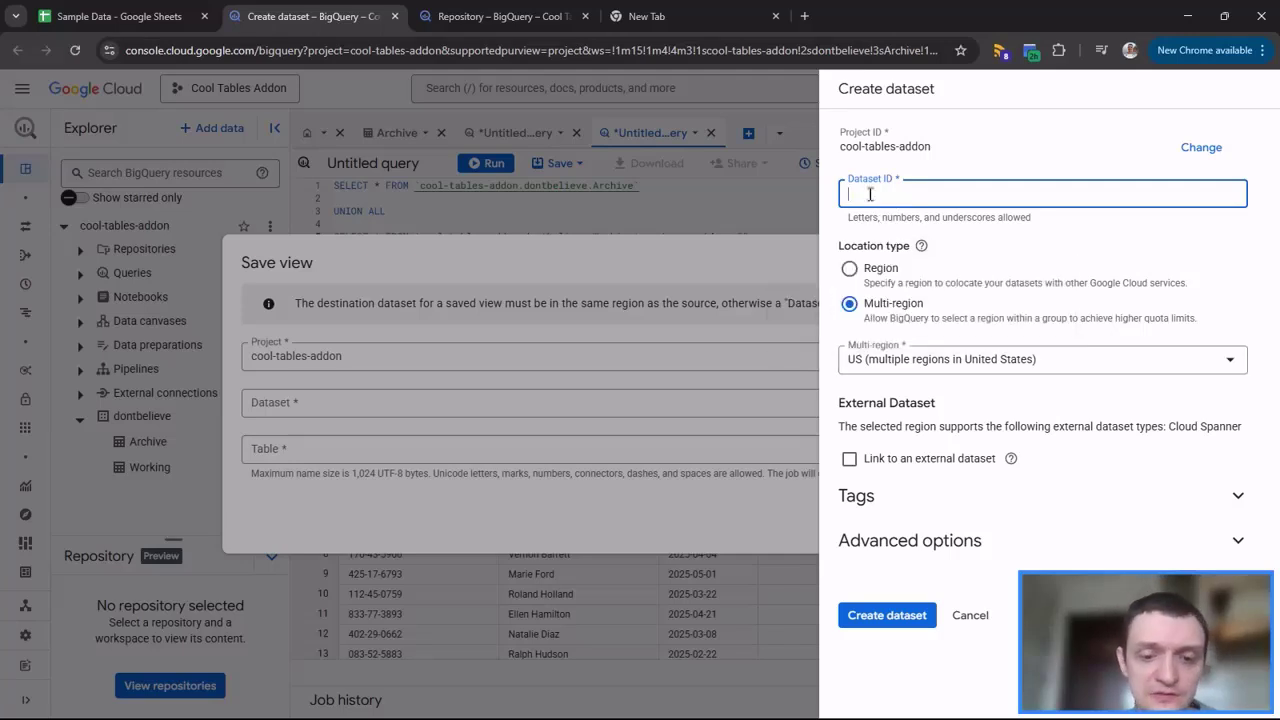
text(v)
key(BackSpace)
text(reports)
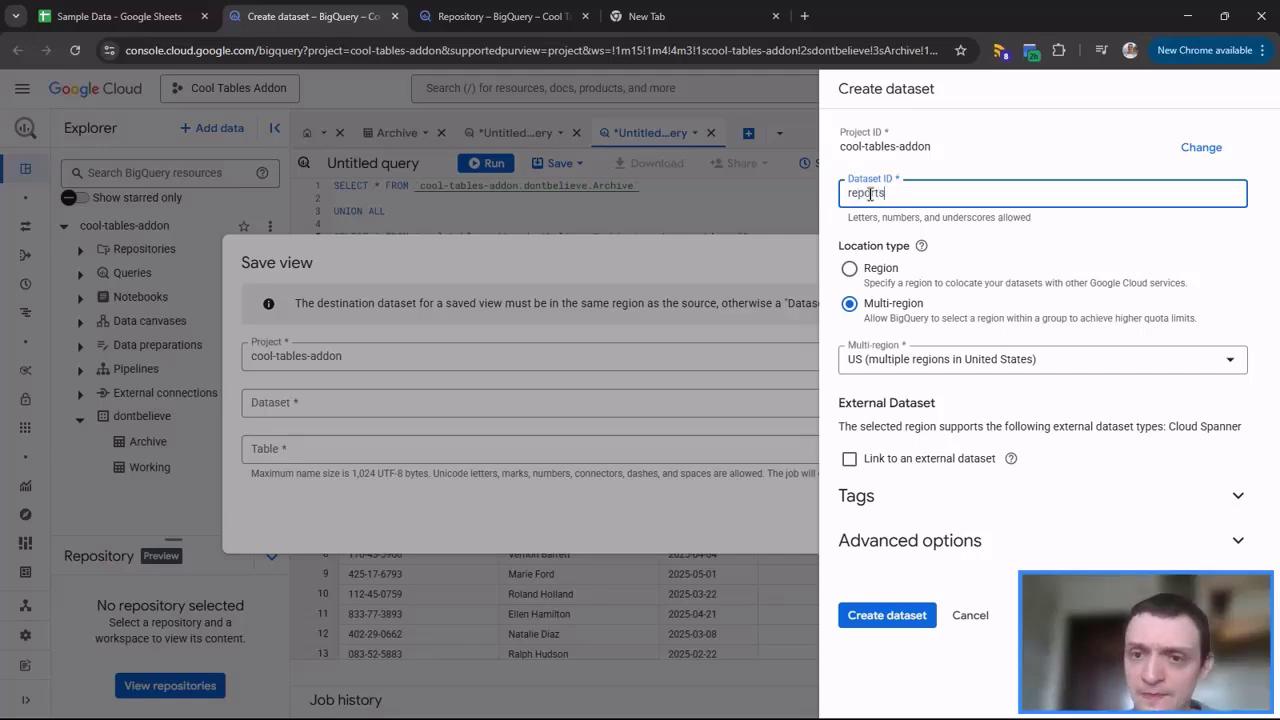
click(887, 616)
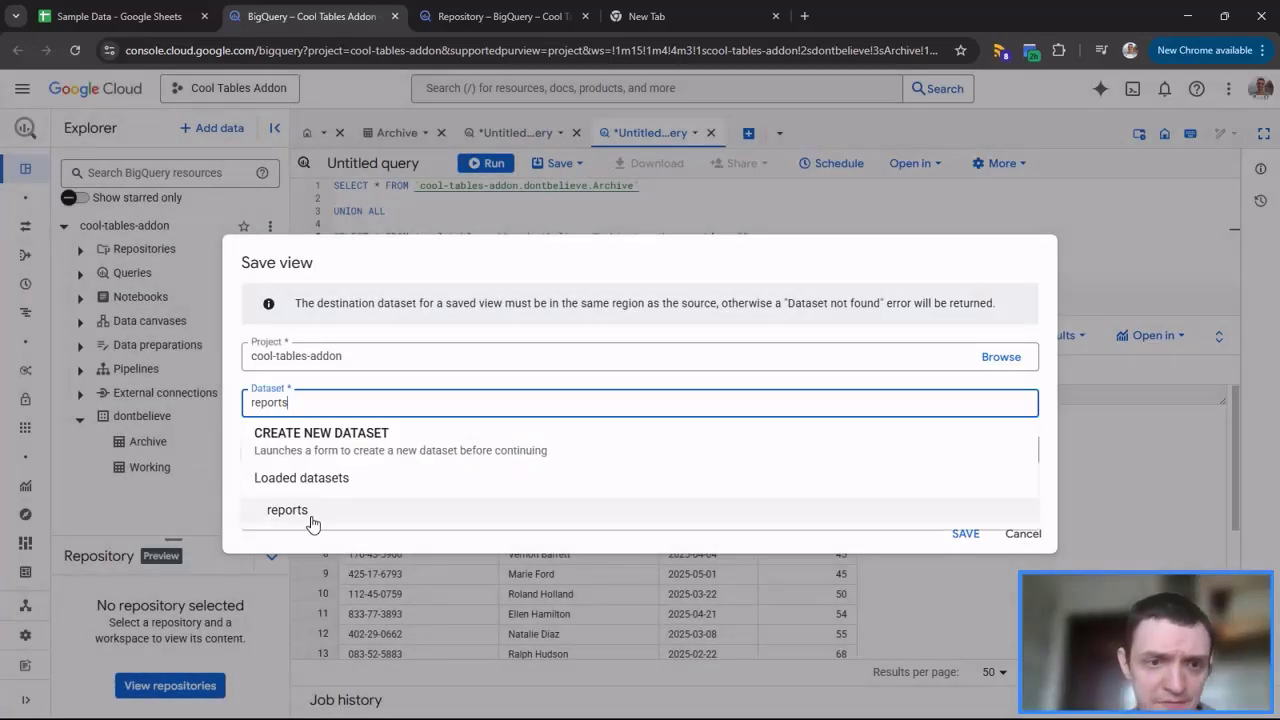
Save the view as report1 in the reports dataset
click(314, 520)
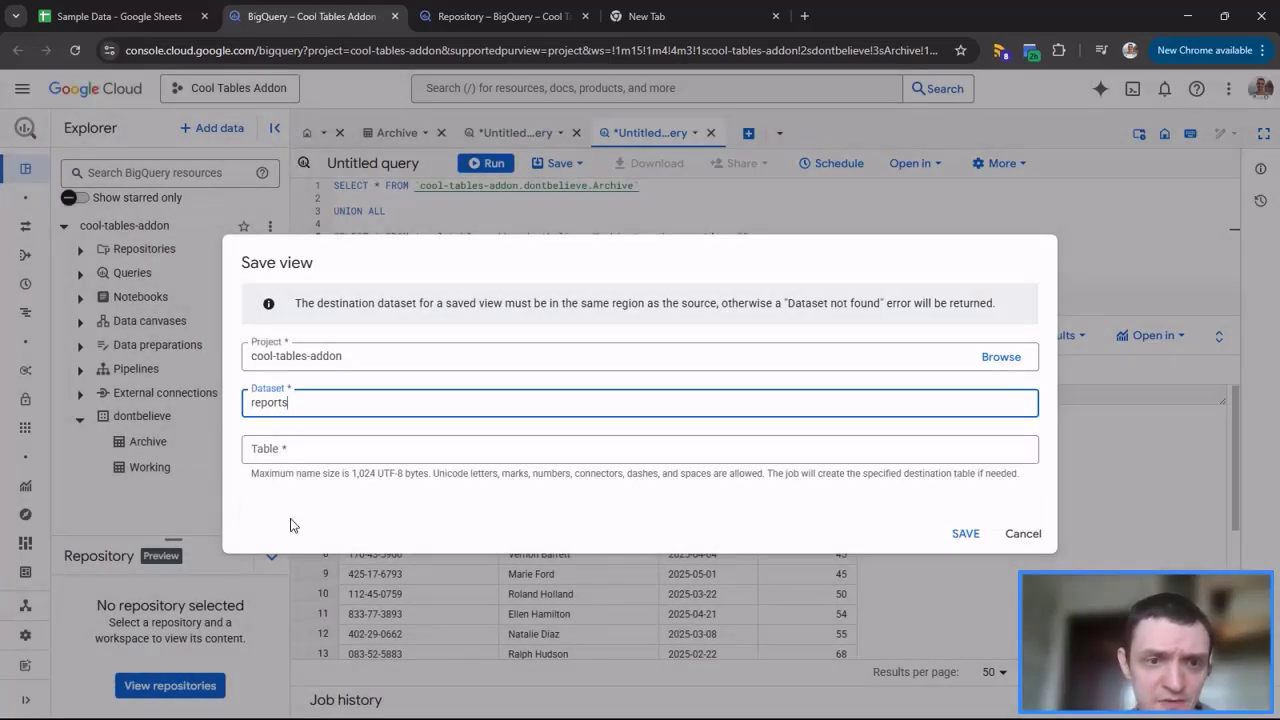
click(293, 450)
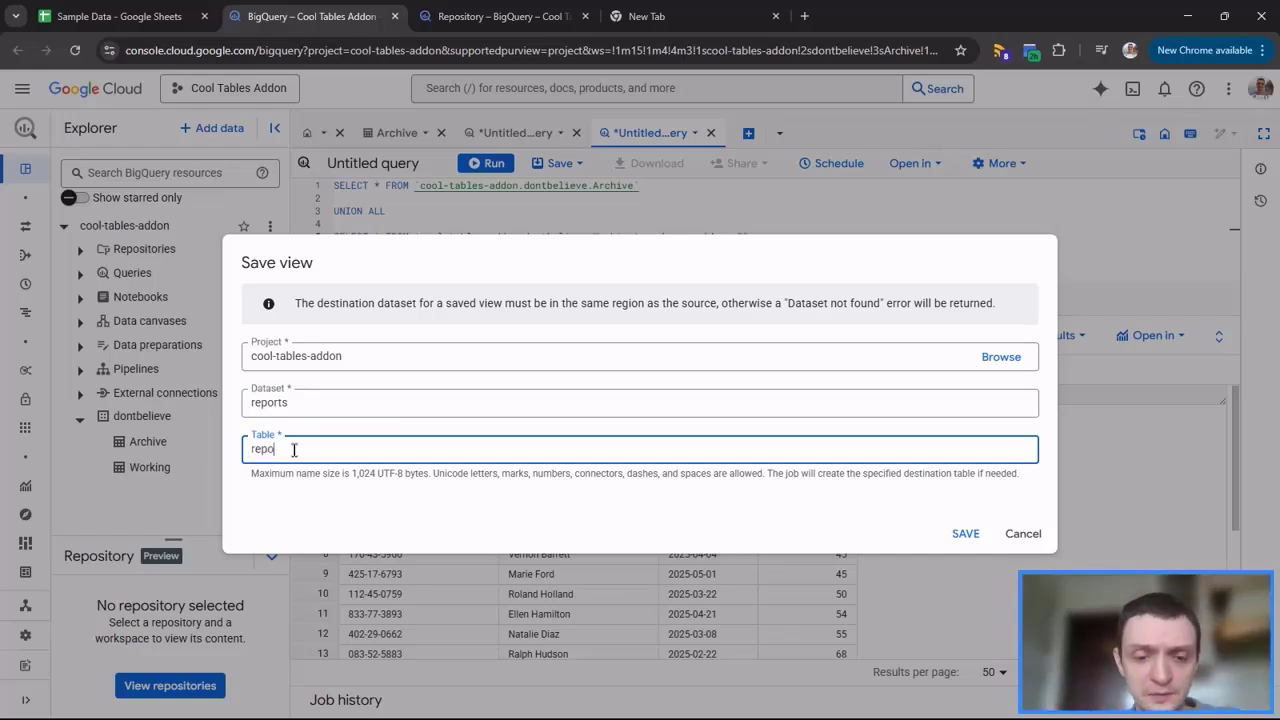
click(965, 533)
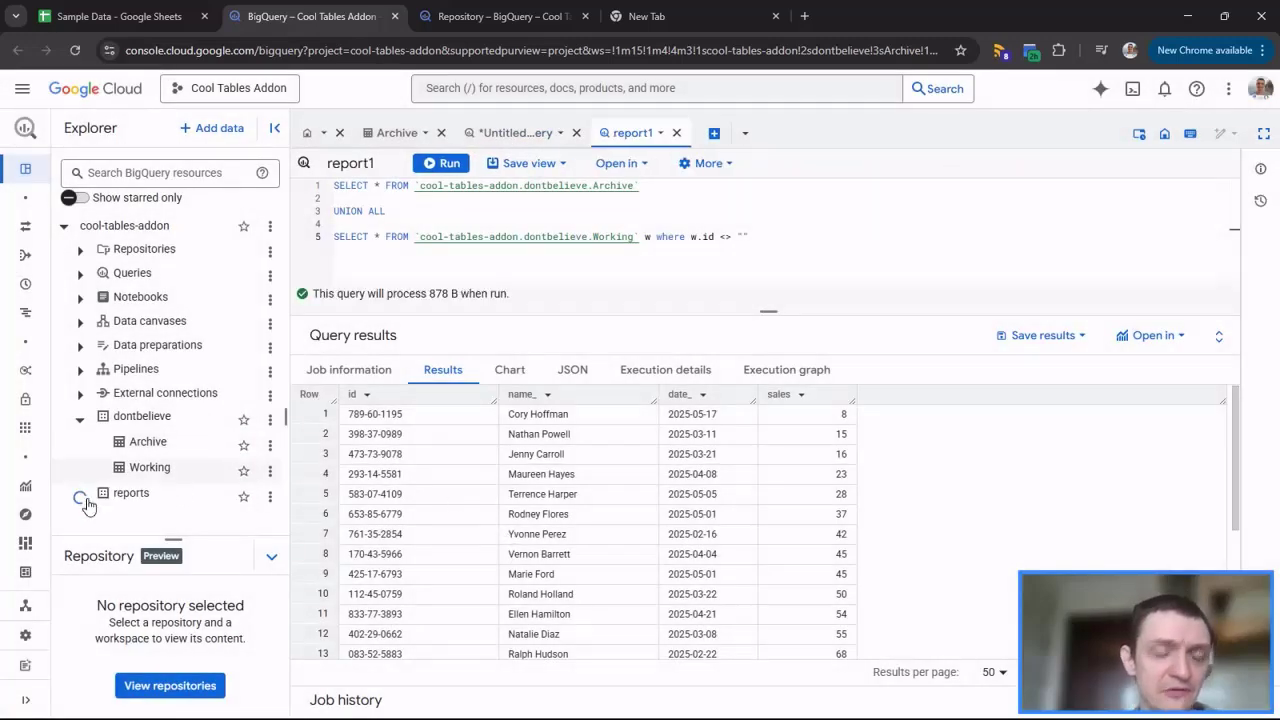
Expand the reports dataset and run a SELECT * query on the report1 view with LIMIT 1000
click(80, 493)
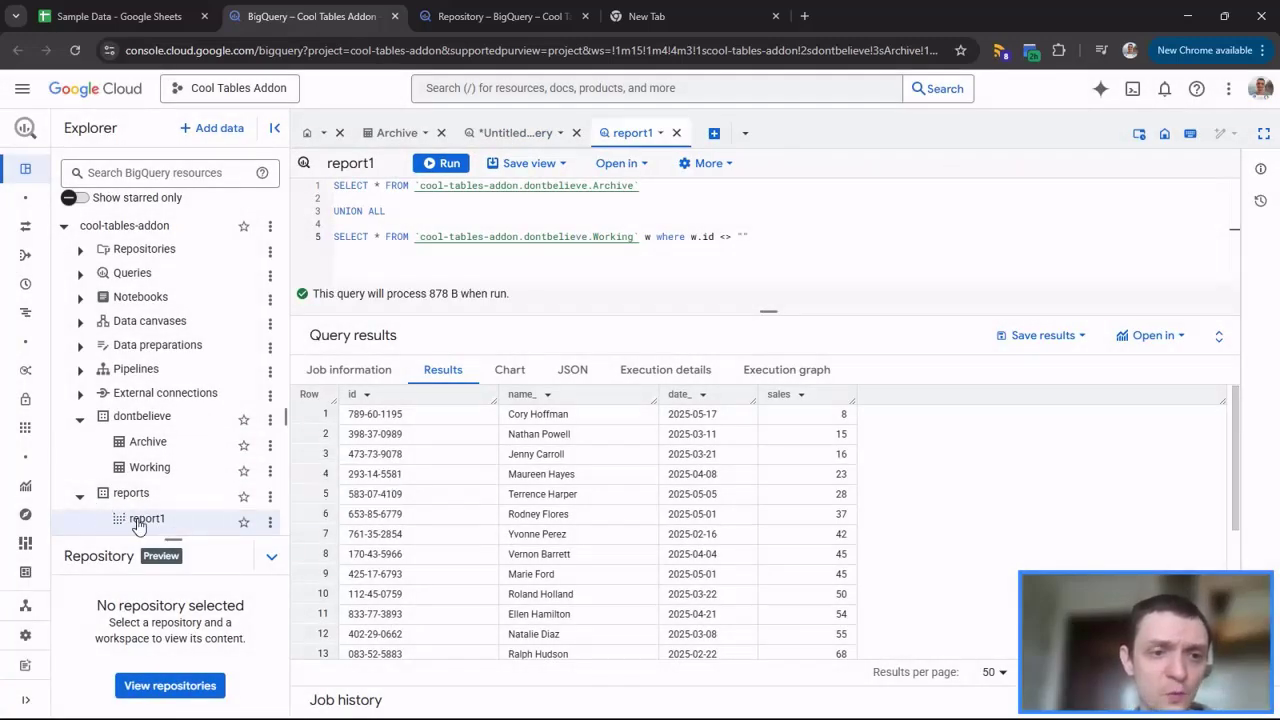
click(269, 526)
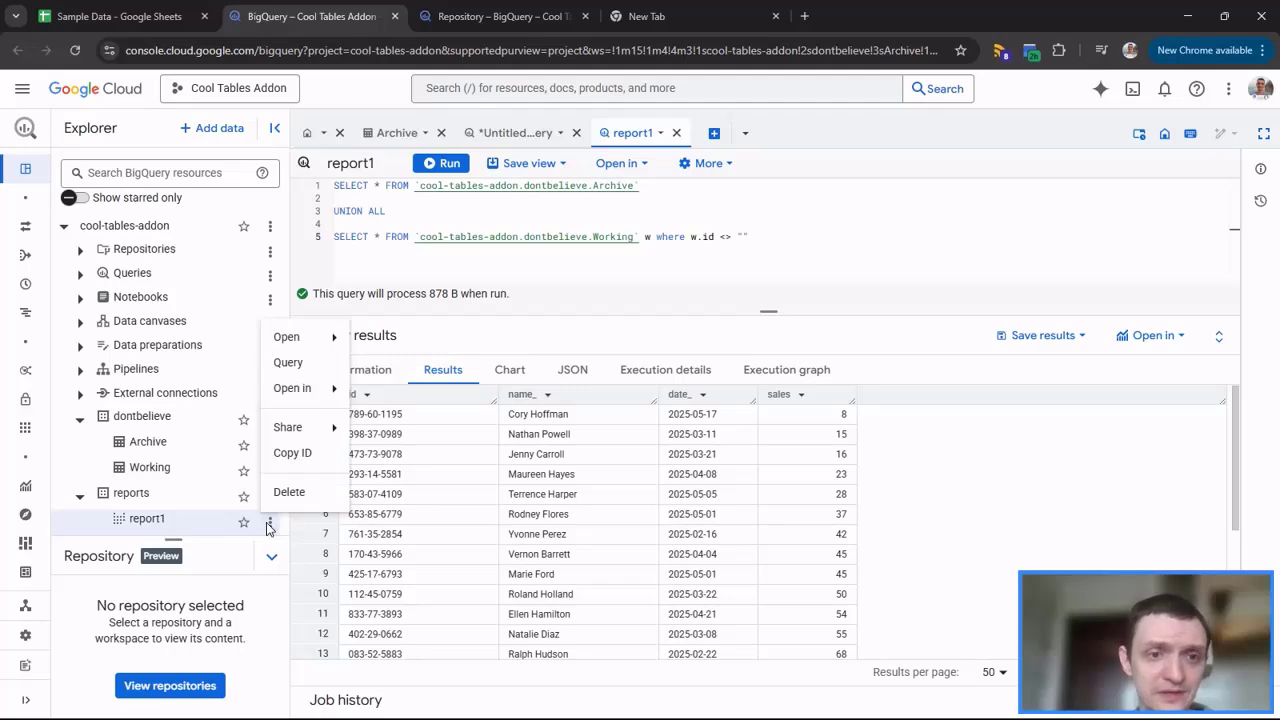
click(307, 372)
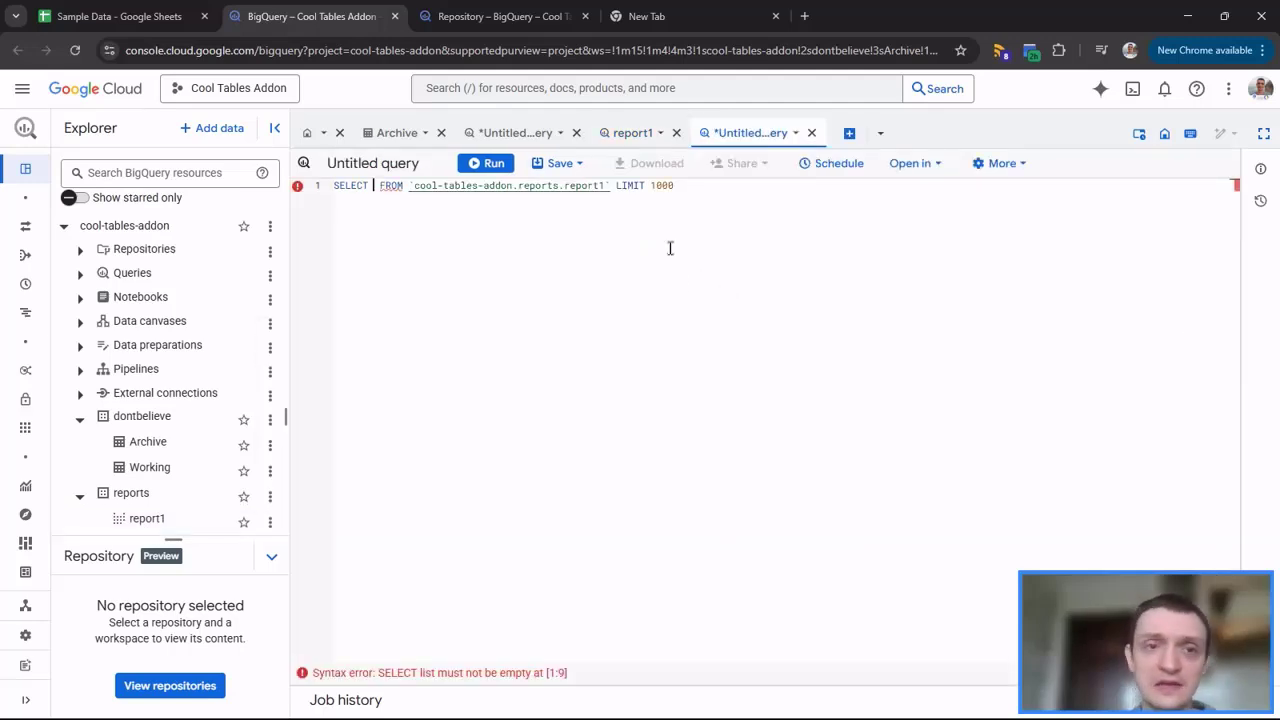
key(ctrl+Return)
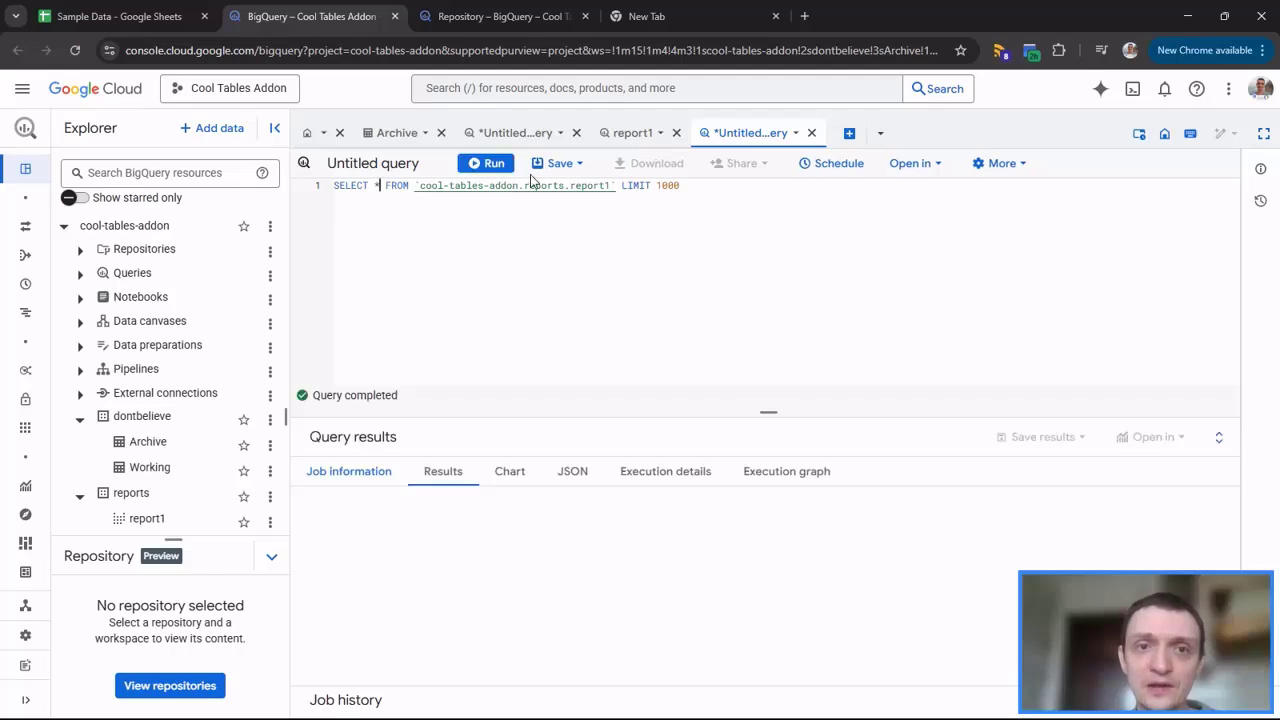
Open the report1 view and examine how its query joins the Archive and Working tables with UNION ALL
click(627, 145)
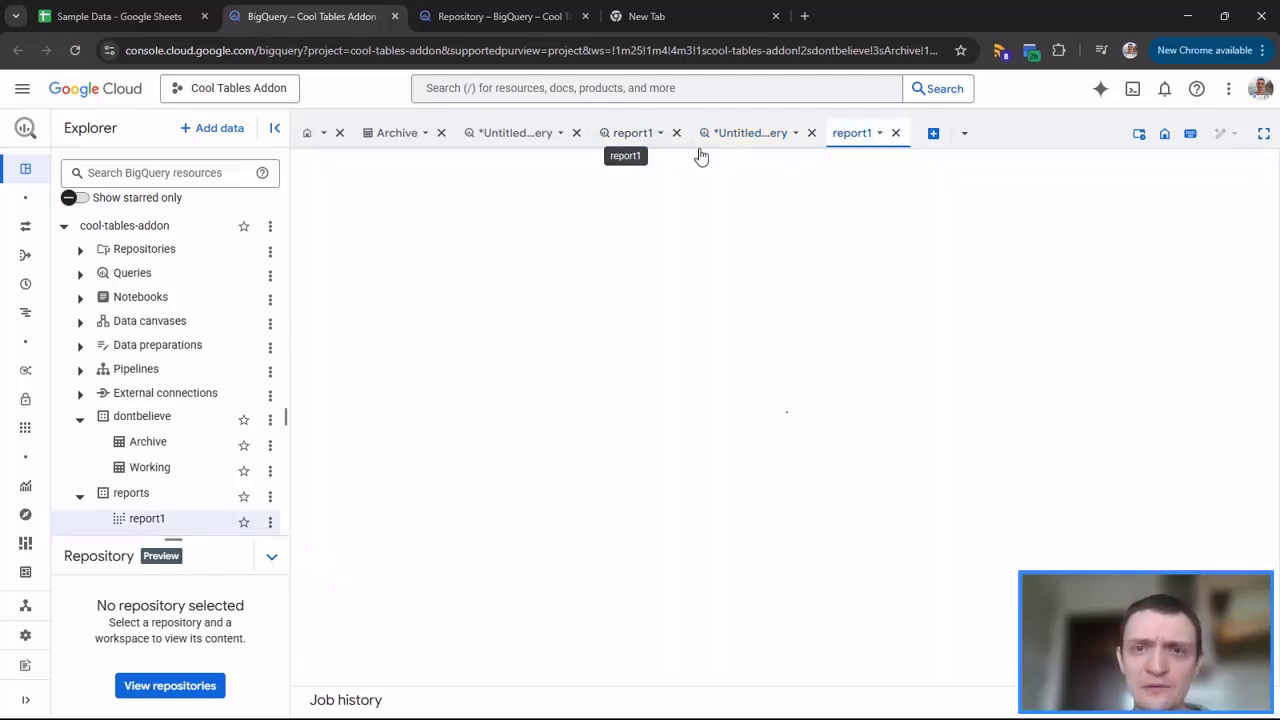
click(630, 141)
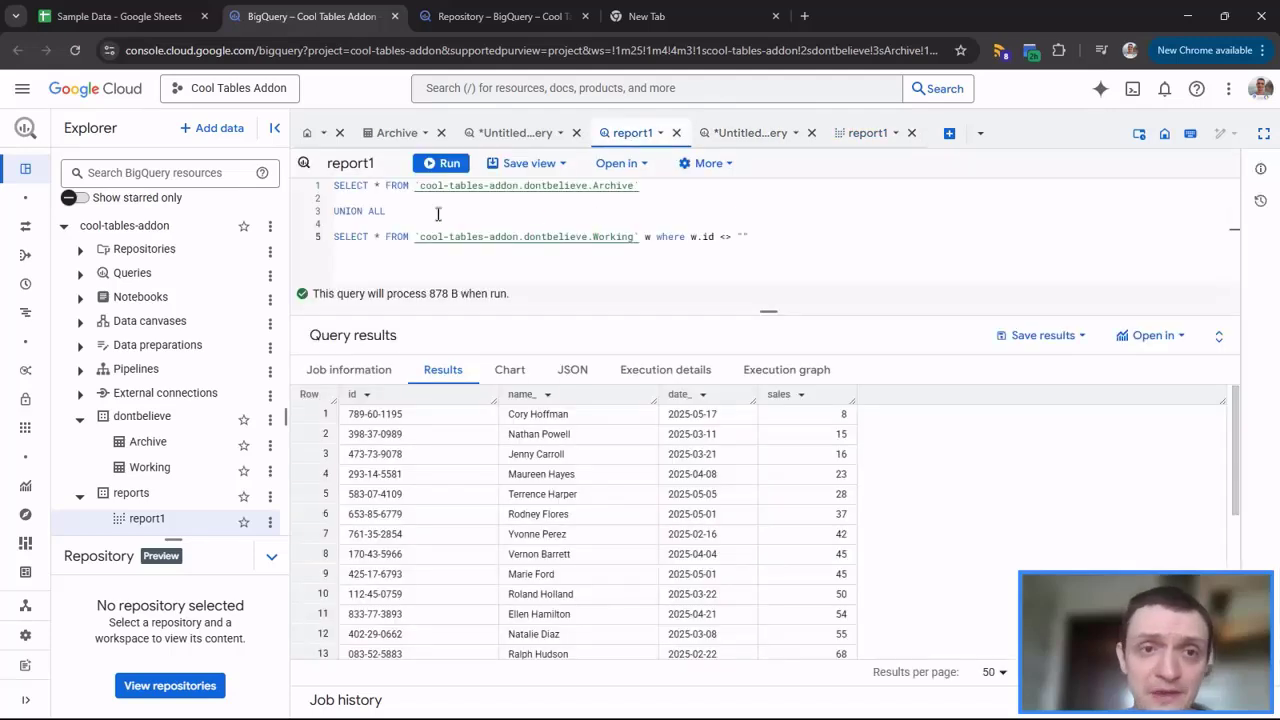
drag(390, 212, 330, 210)
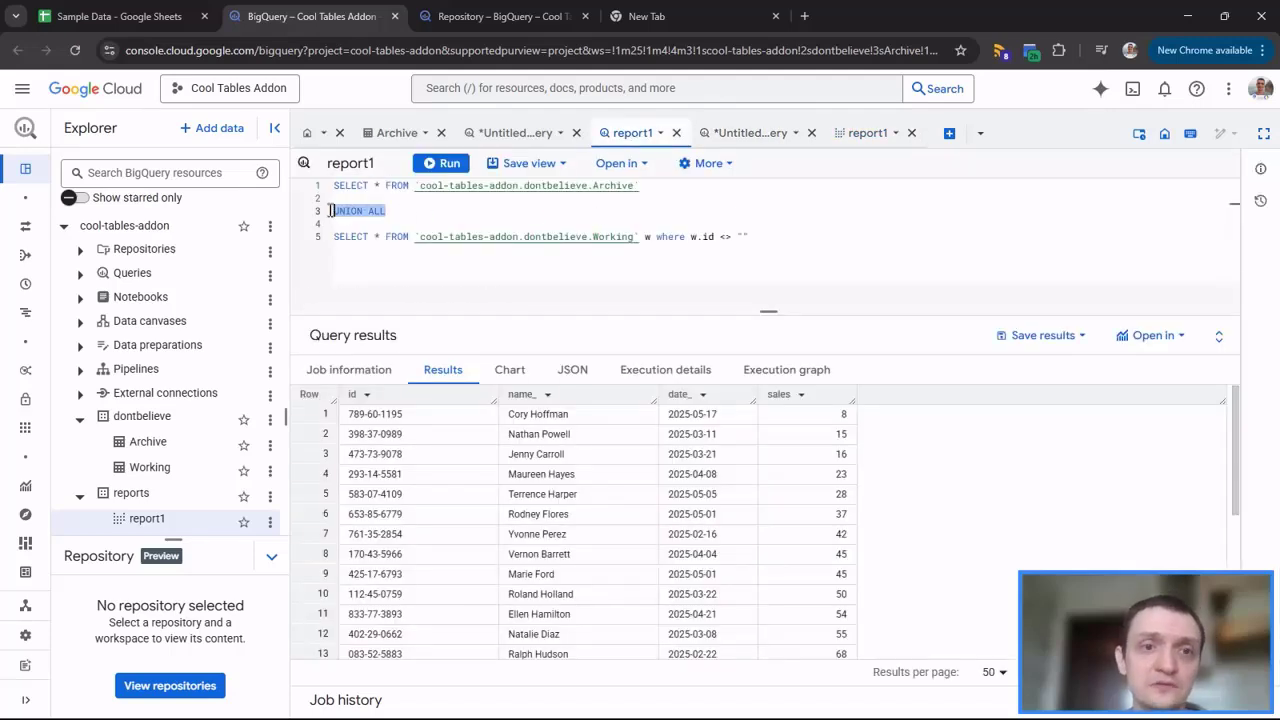
click(765, 237)
key(Return)
key(Return)
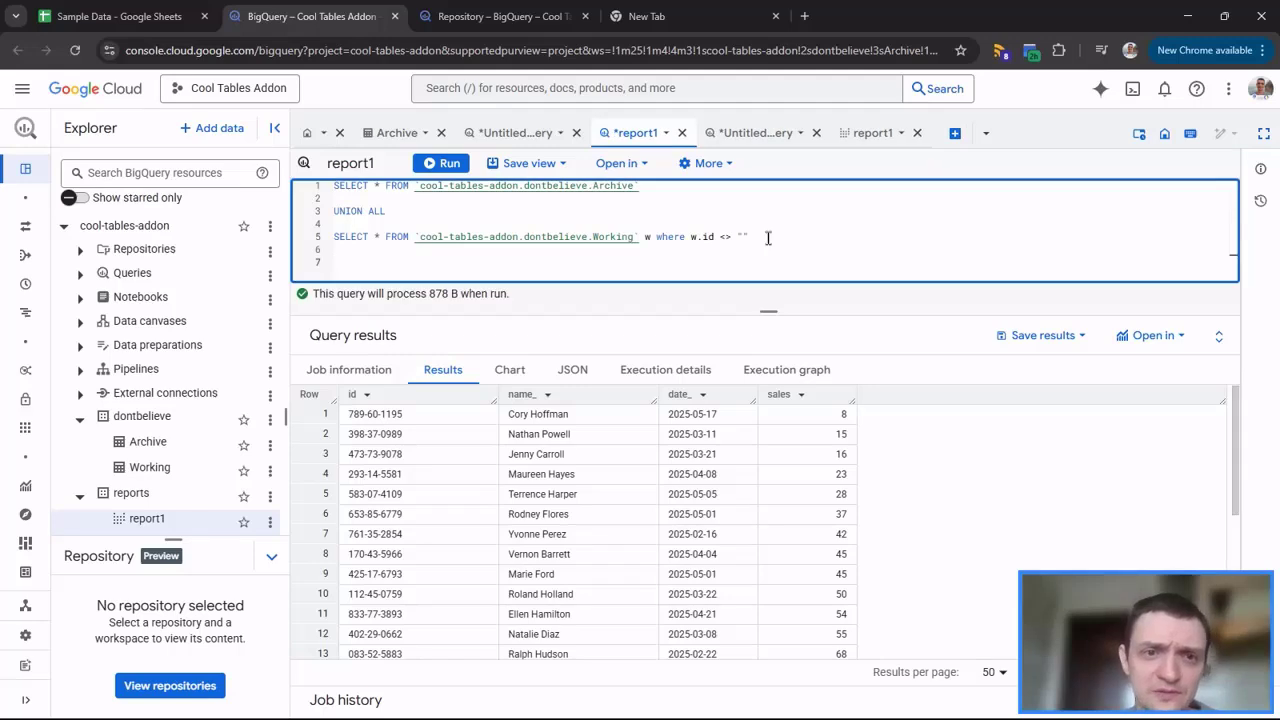
drag(388, 211, 331, 211)
click(336, 263)
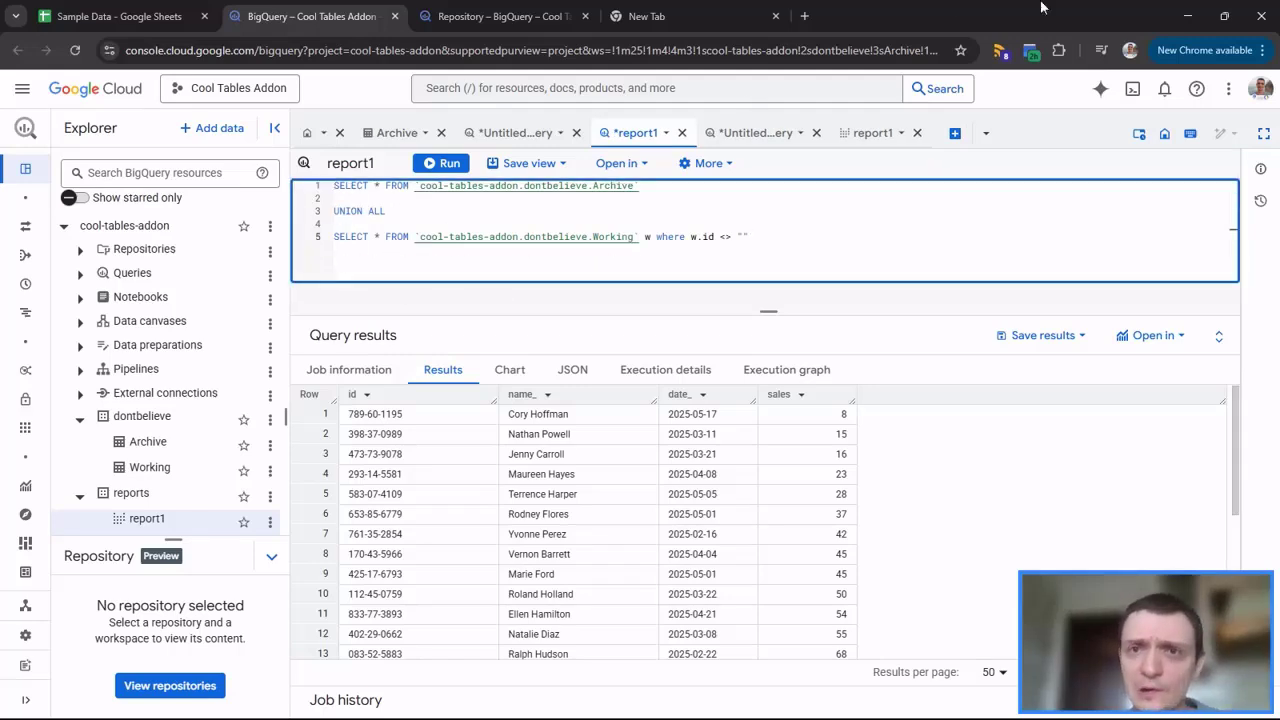
Look through the Working table query and its results in the other BigQuery window and return to the report1 query
key(ctrl+Tab)
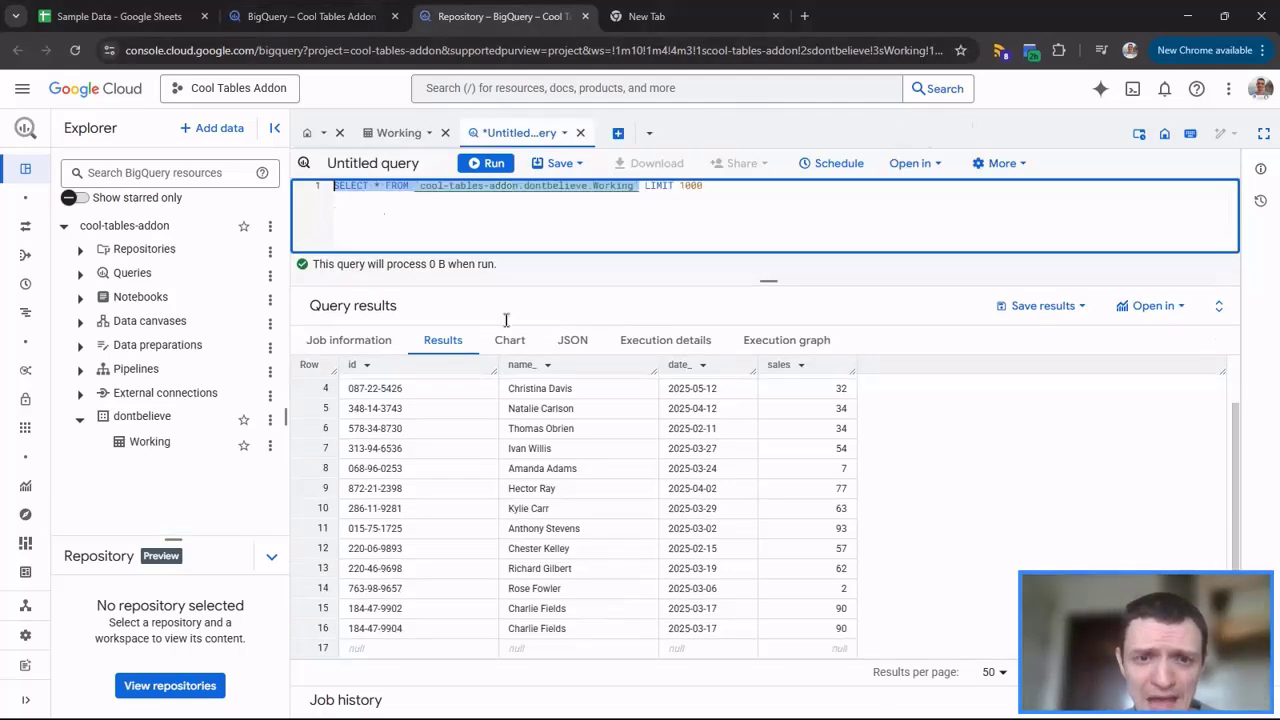
scroll(630, 481, up, 2)
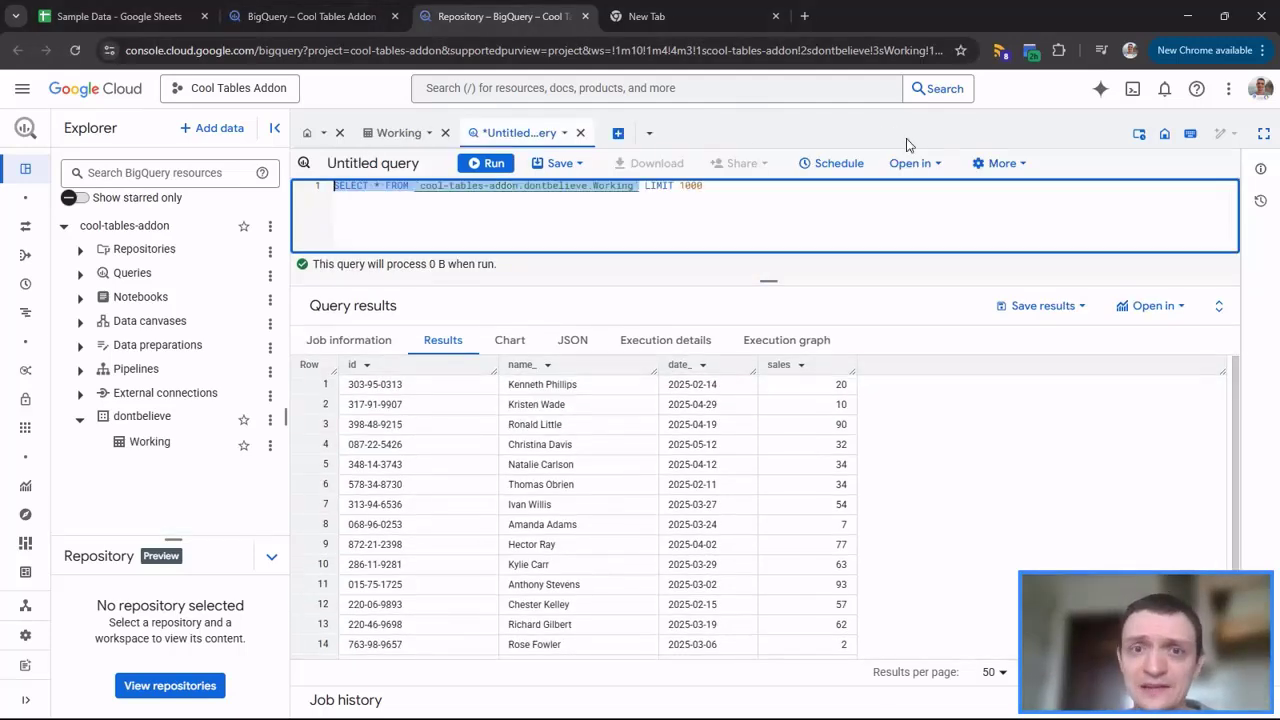
click(776, 226)
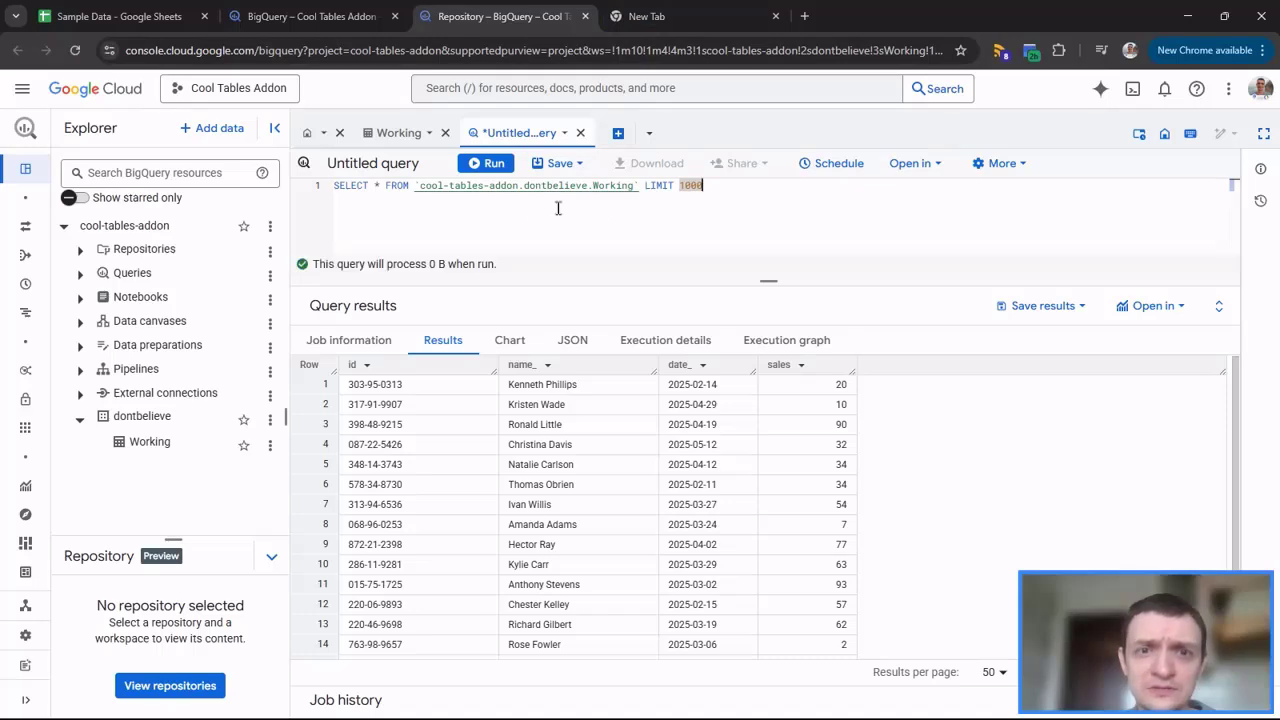
click(80, 419)
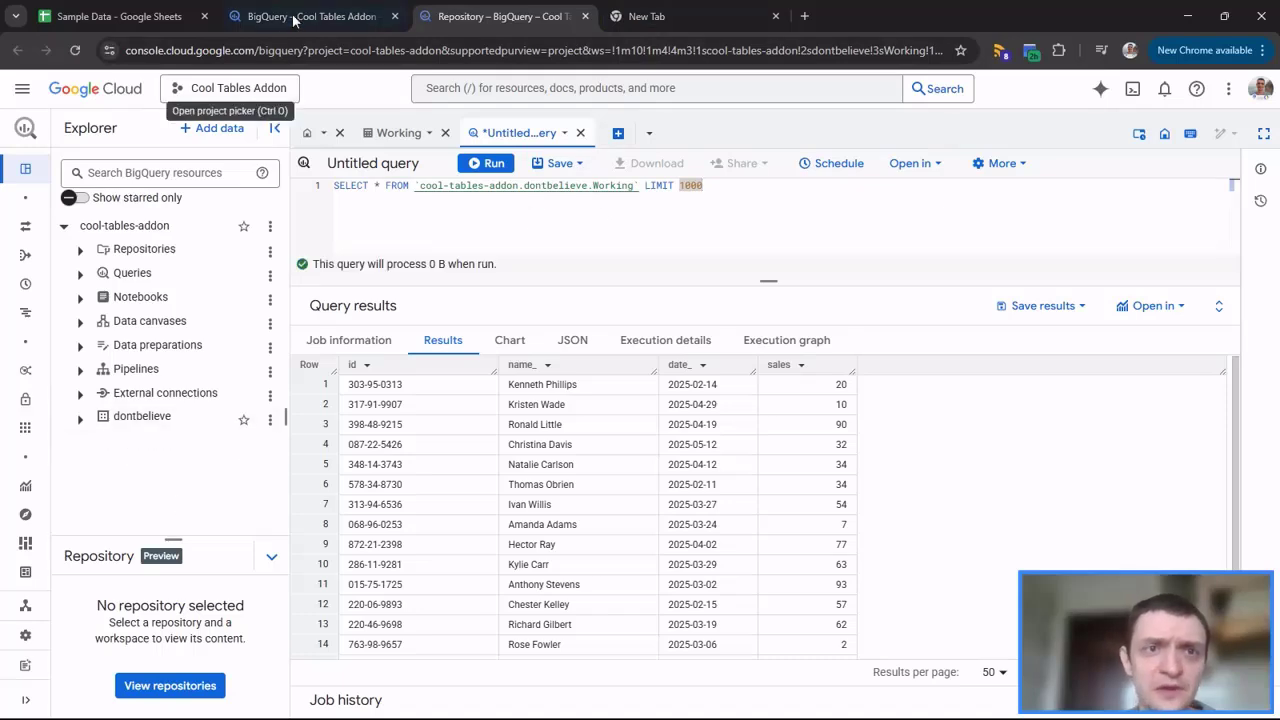
click(300, 17)
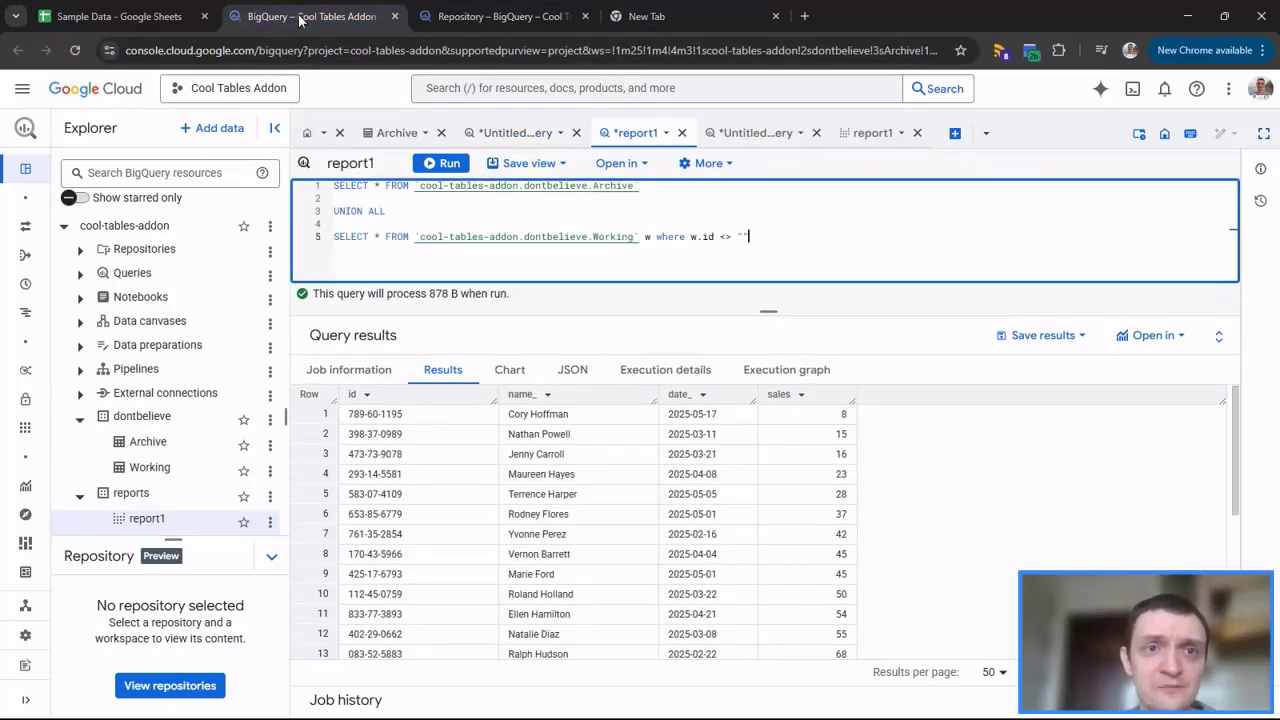
Switch to Looker Studio and add report1 from the reports dataset of the Cool Tables Addon project as the report's BigQuery data
click(868, 135)
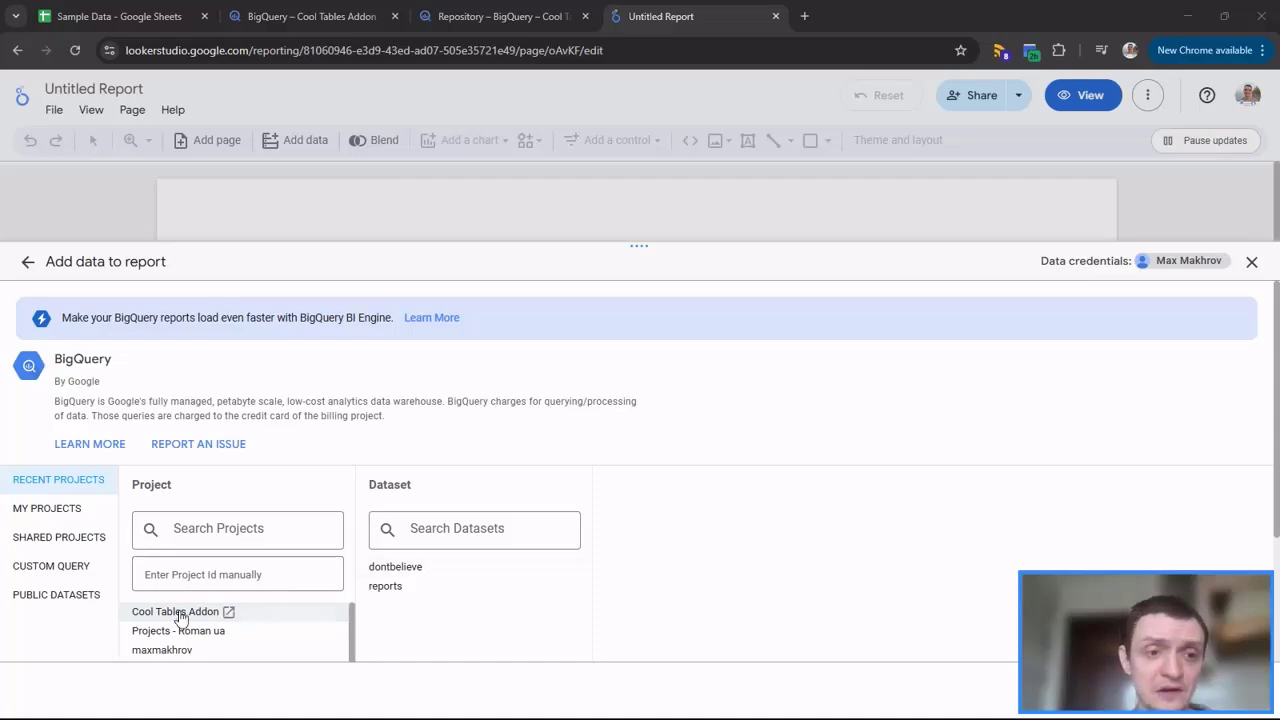
click(378, 592)
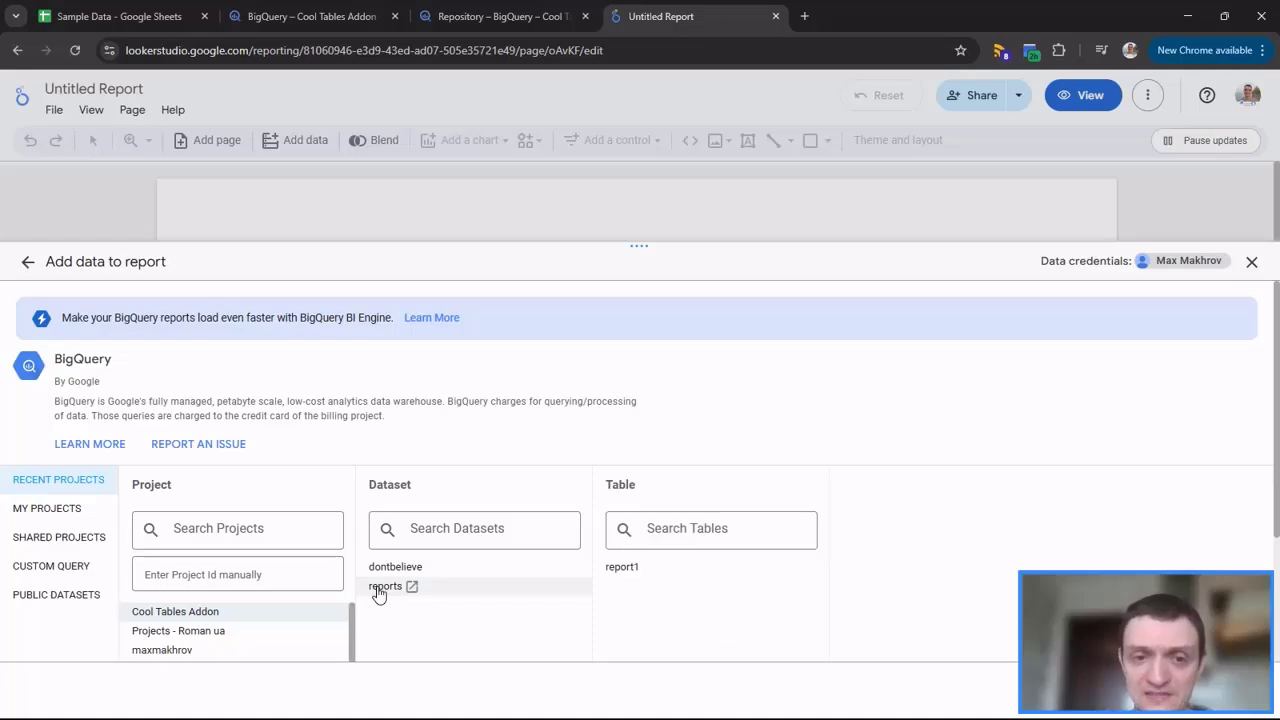
click(640, 568)
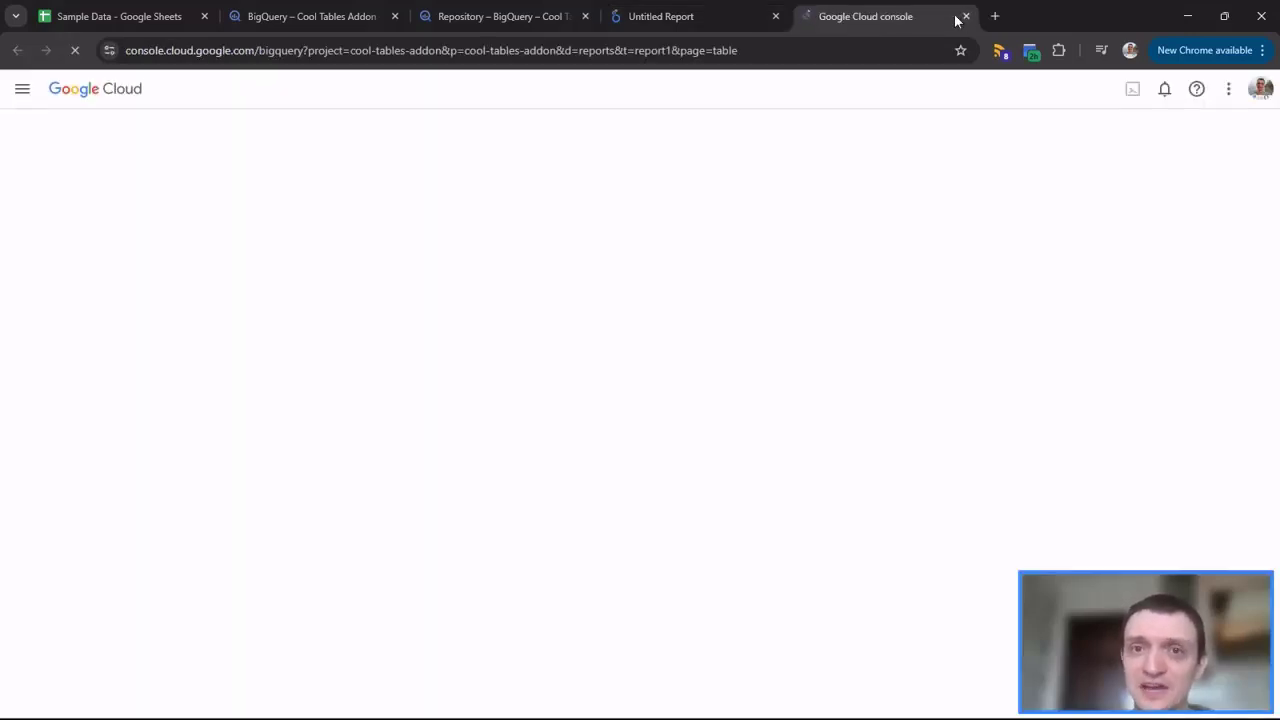
click(965, 16)
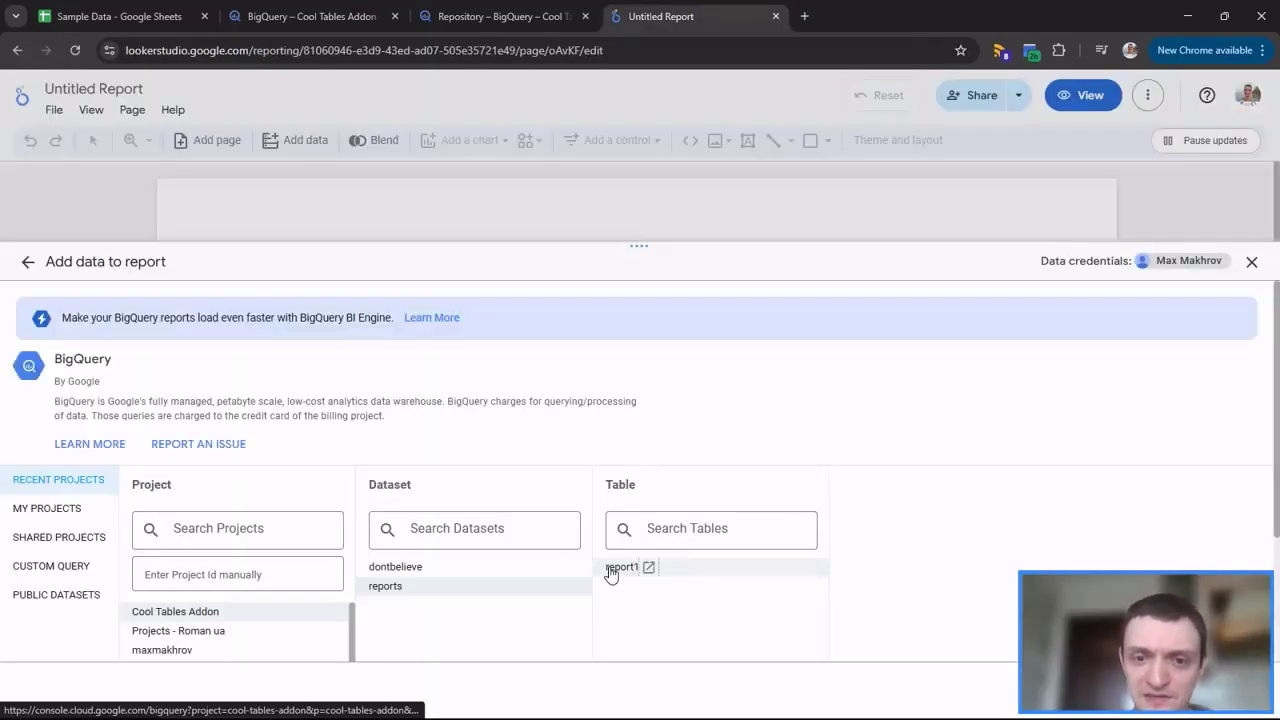
scroll(678, 609, down, 2)
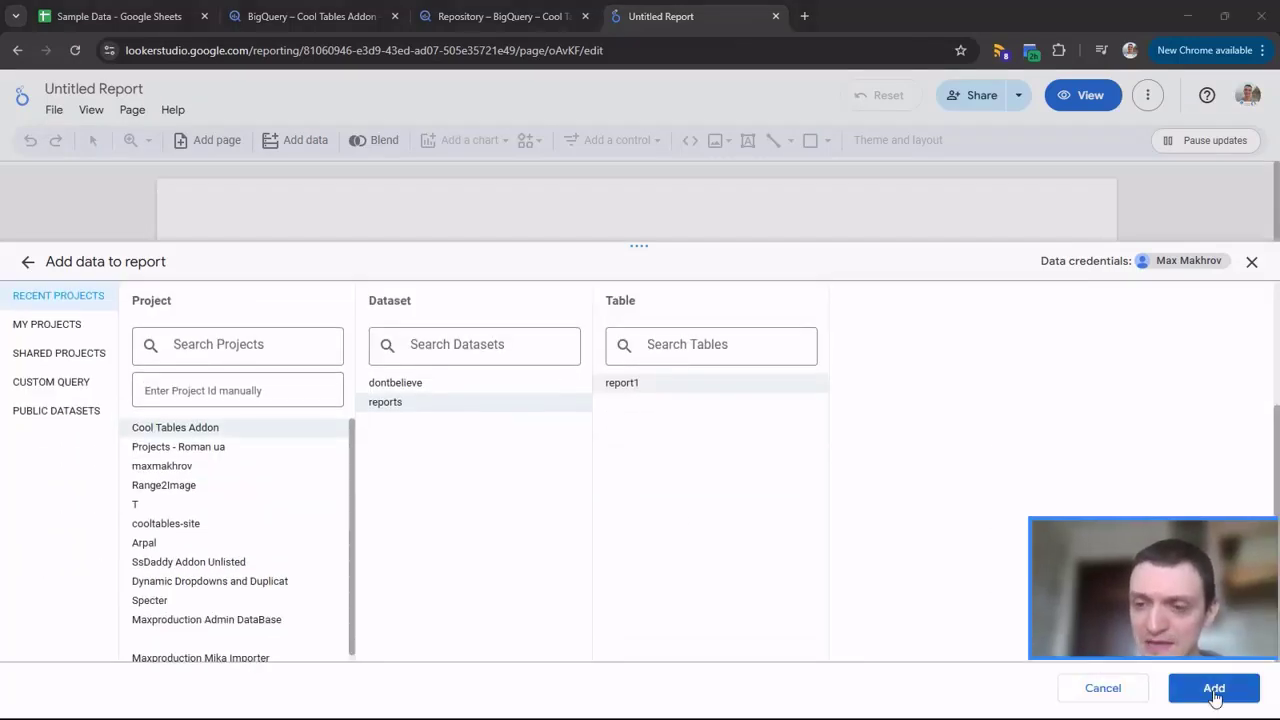
click(1213, 690)
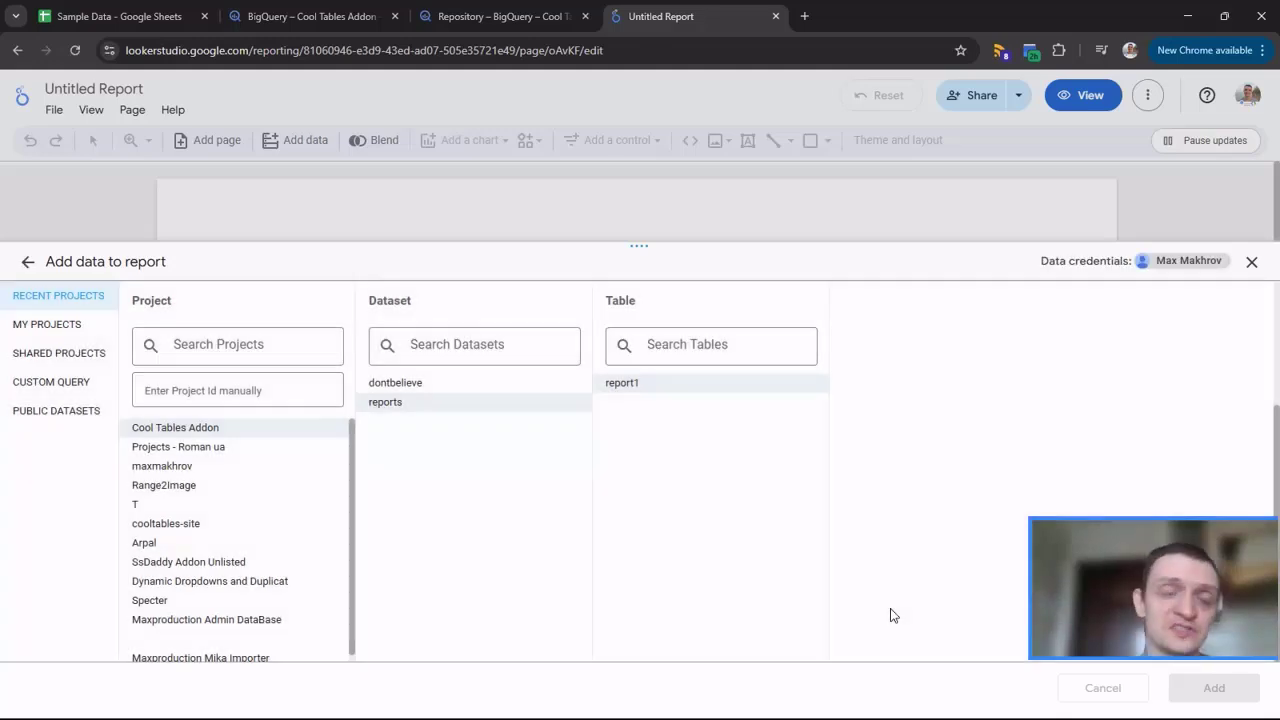
Look at the Archive sheet in Google Sheets and return to the Looker Studio report
click(119, 16)
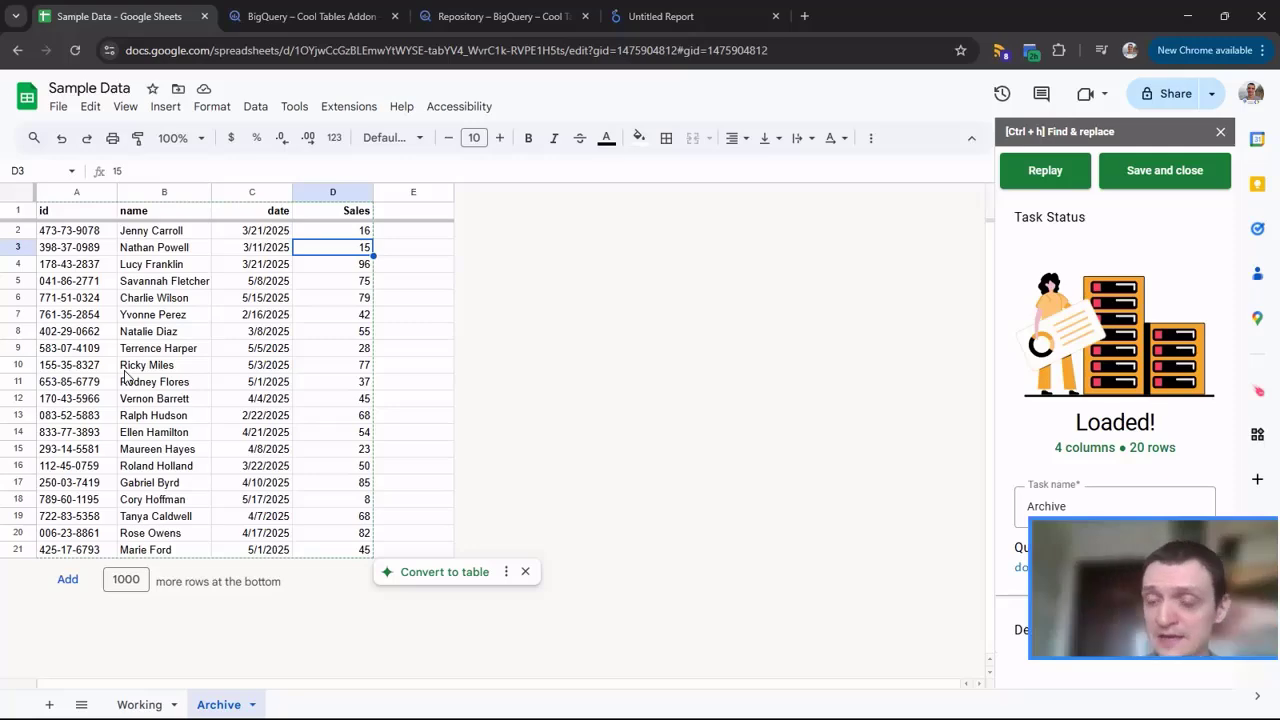
click(503, 16)
click(647, 24)
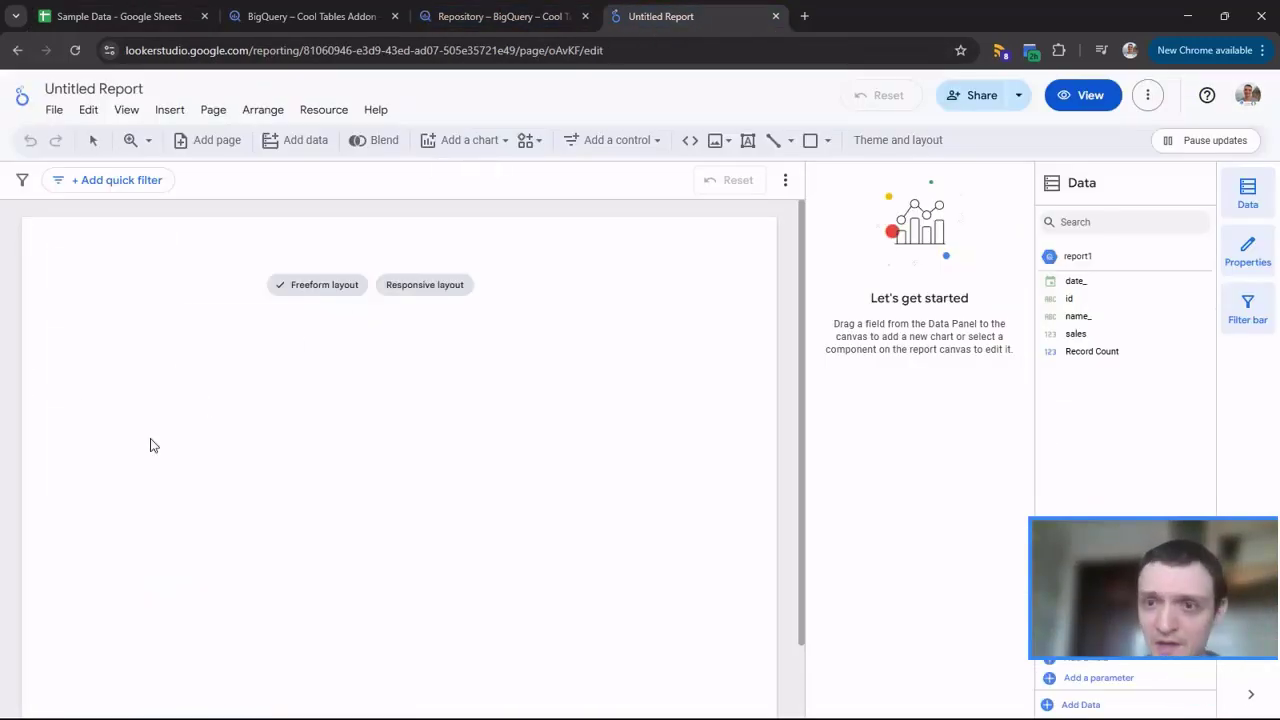
Add a plain table chart to the report and draw it across the middle of the upper canvas
mouse_move(306, 291)
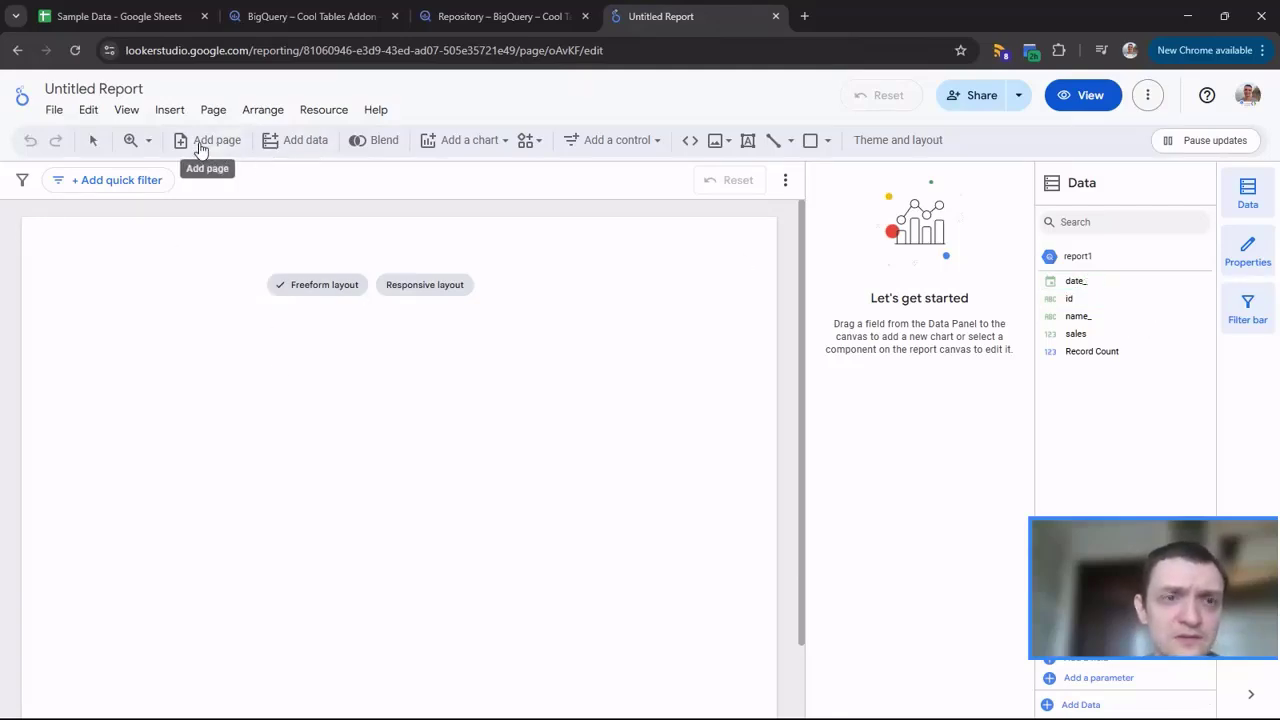
click(474, 143)
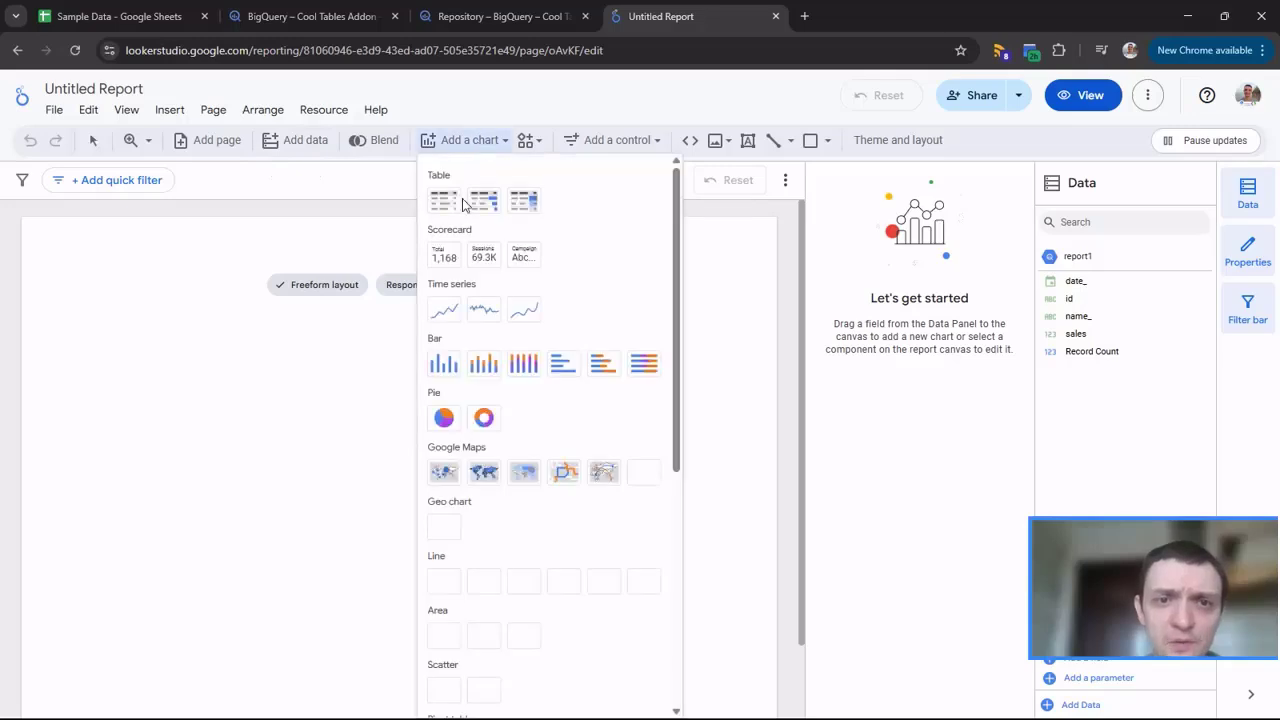
click(443, 203)
mouse_move(147, 255)
mouse_down()
mouse_move(392, 387)
mouse_move(592, 569)
mouse_up()
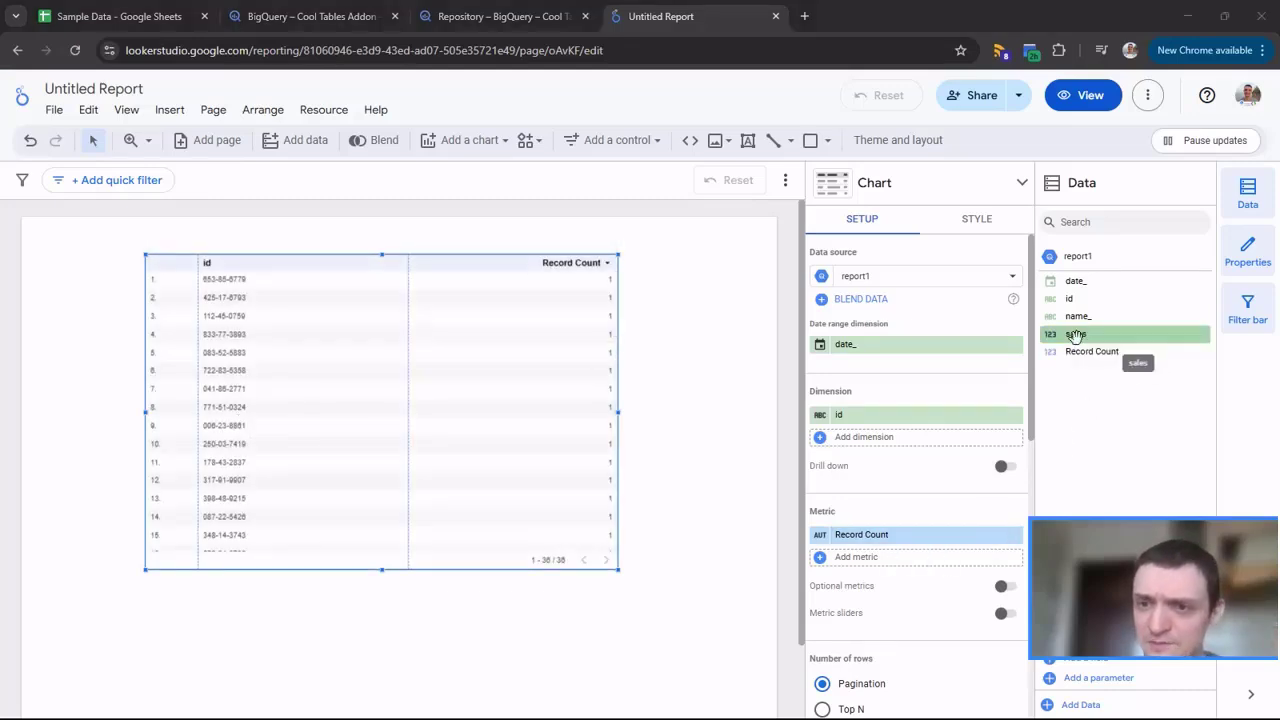
Make sales the table's metric and date_ its dimension, and extend the table downward on the canvas
drag(1075, 333, 863, 546)
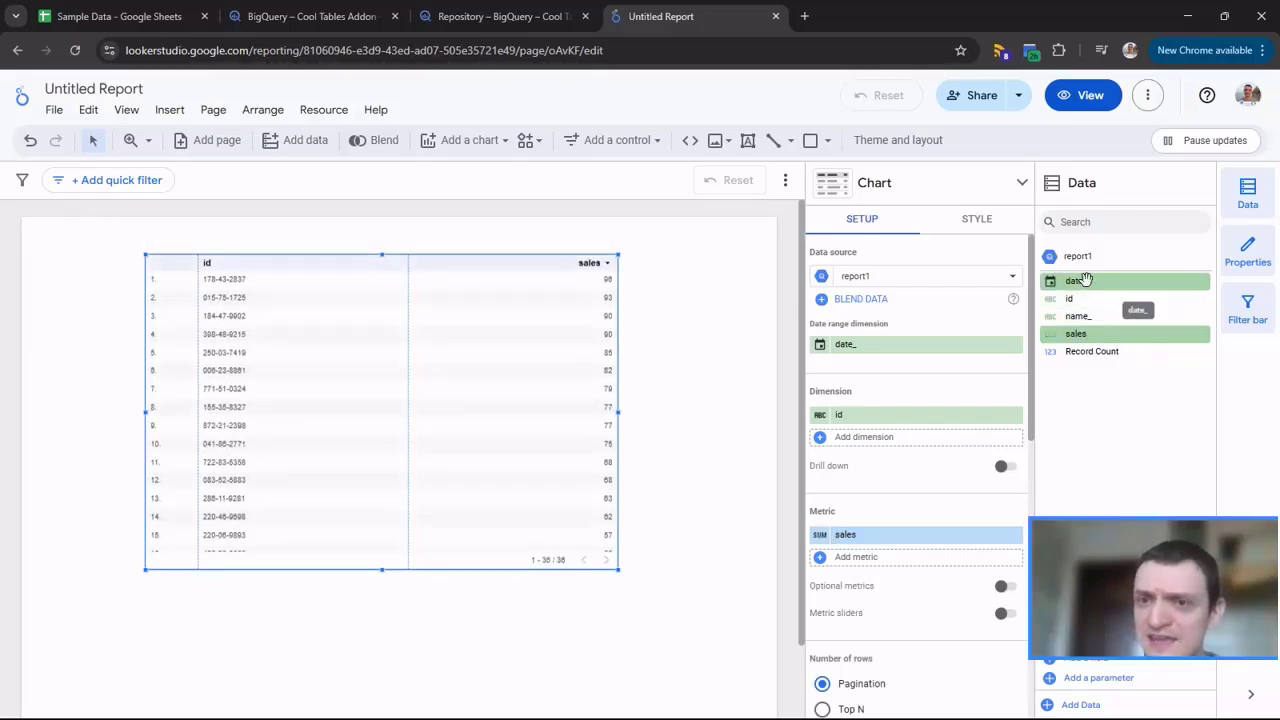
drag(1085, 280, 883, 429)
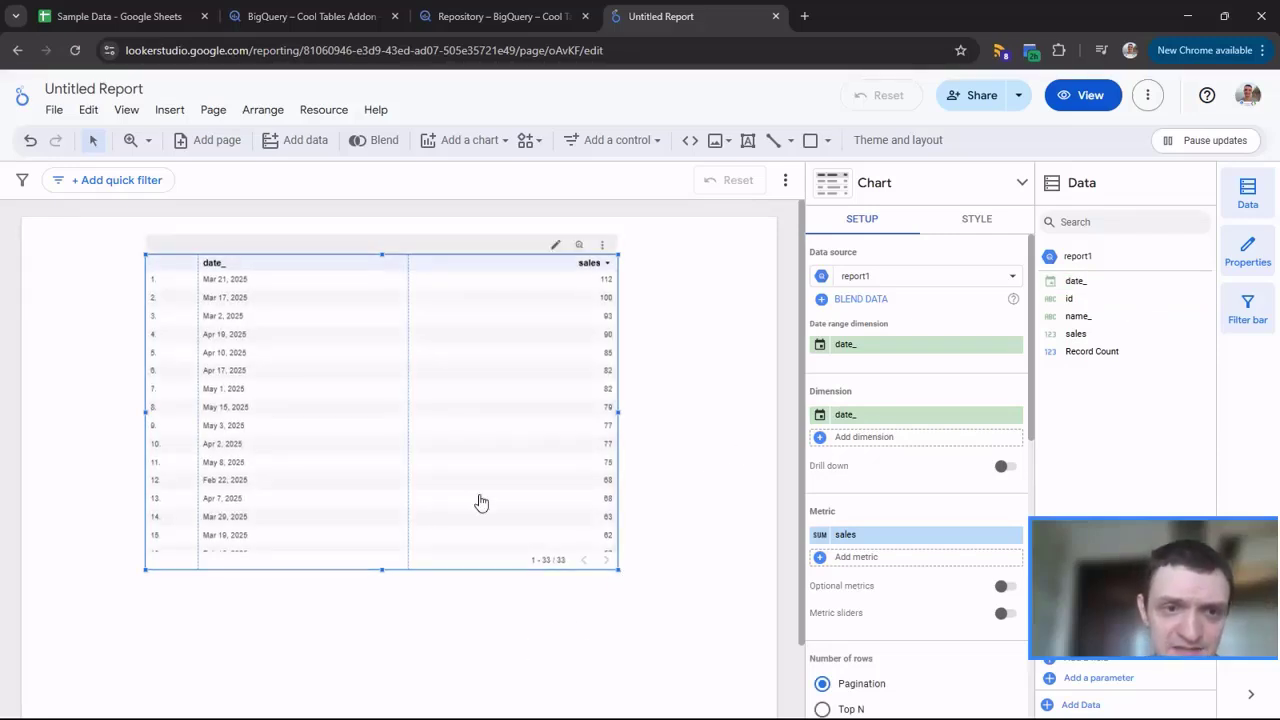
drag(381, 569, 383, 647)
Change the data type of the table's date_ dimension to Year Quarter
click(818, 416)
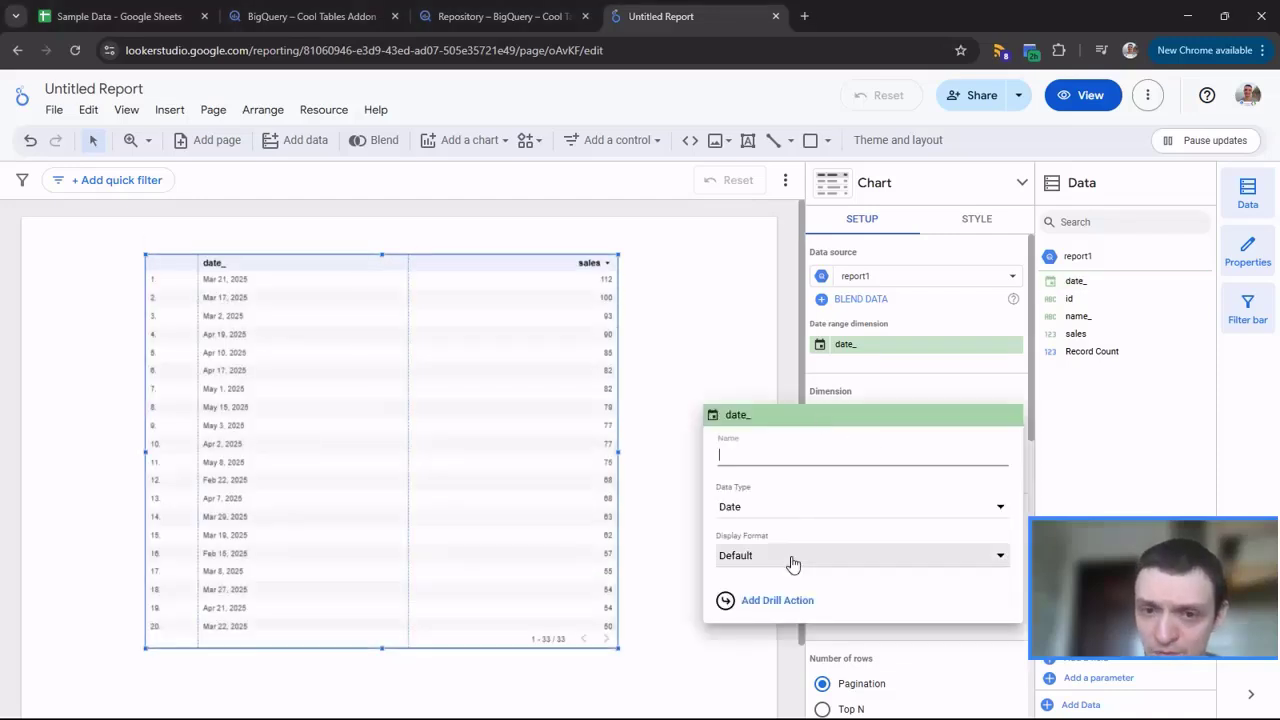
click(988, 557)
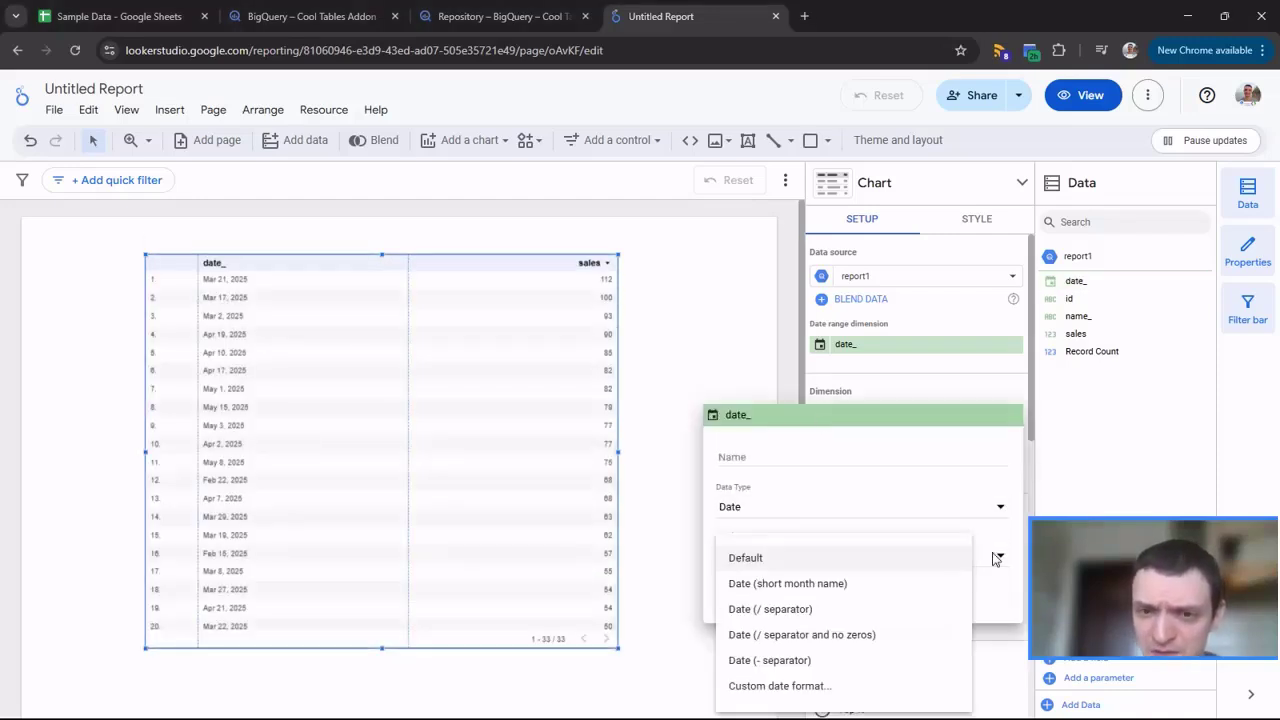
click(851, 516)
click(850, 512)
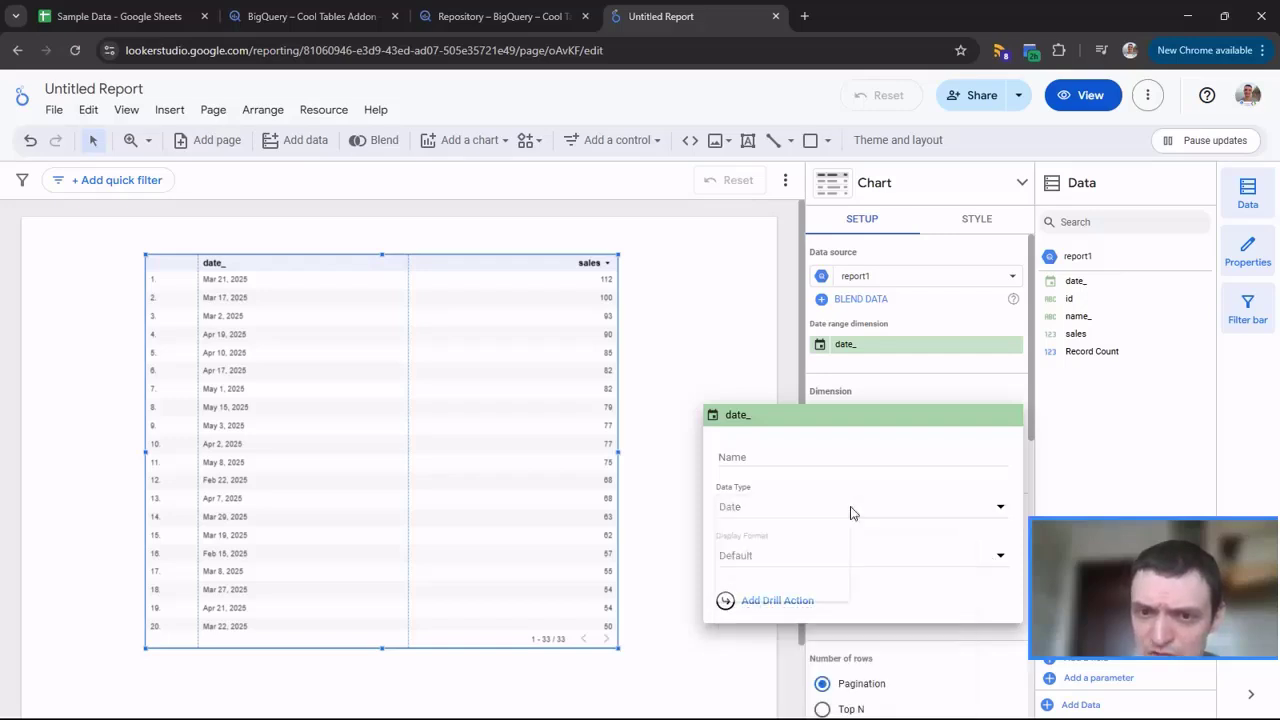
mouse_move(835, 578)
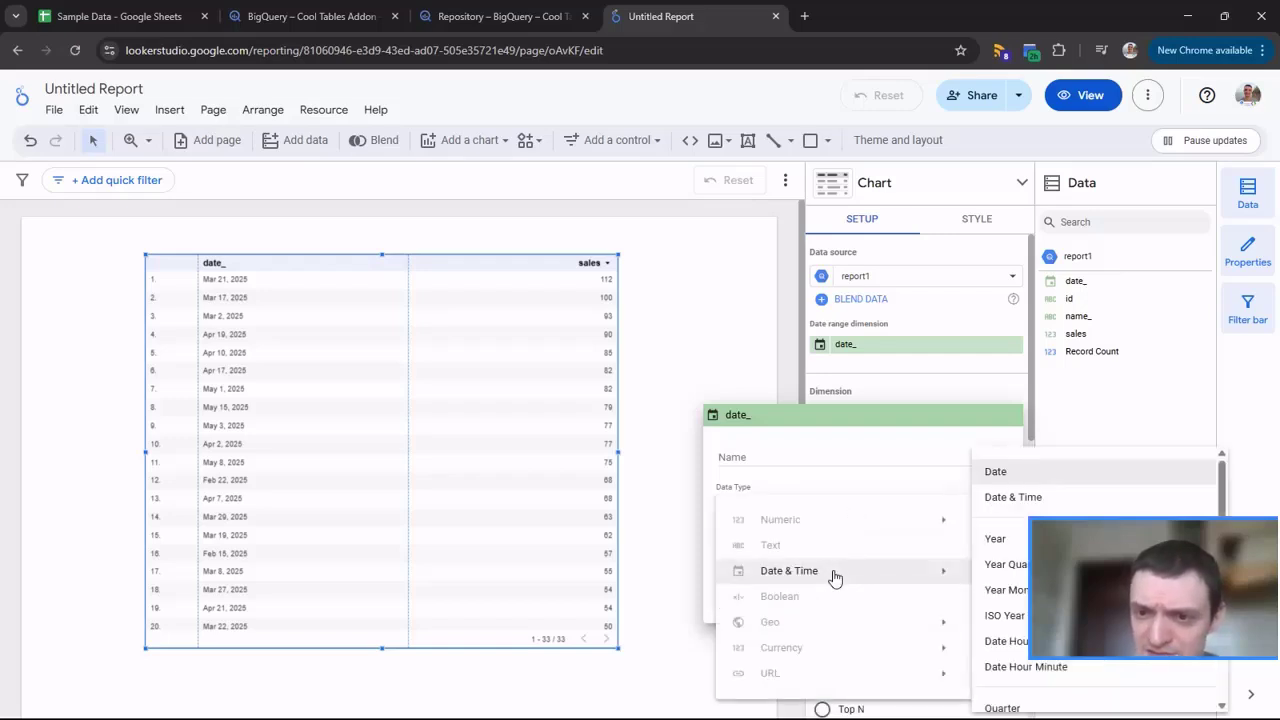
click(996, 568)
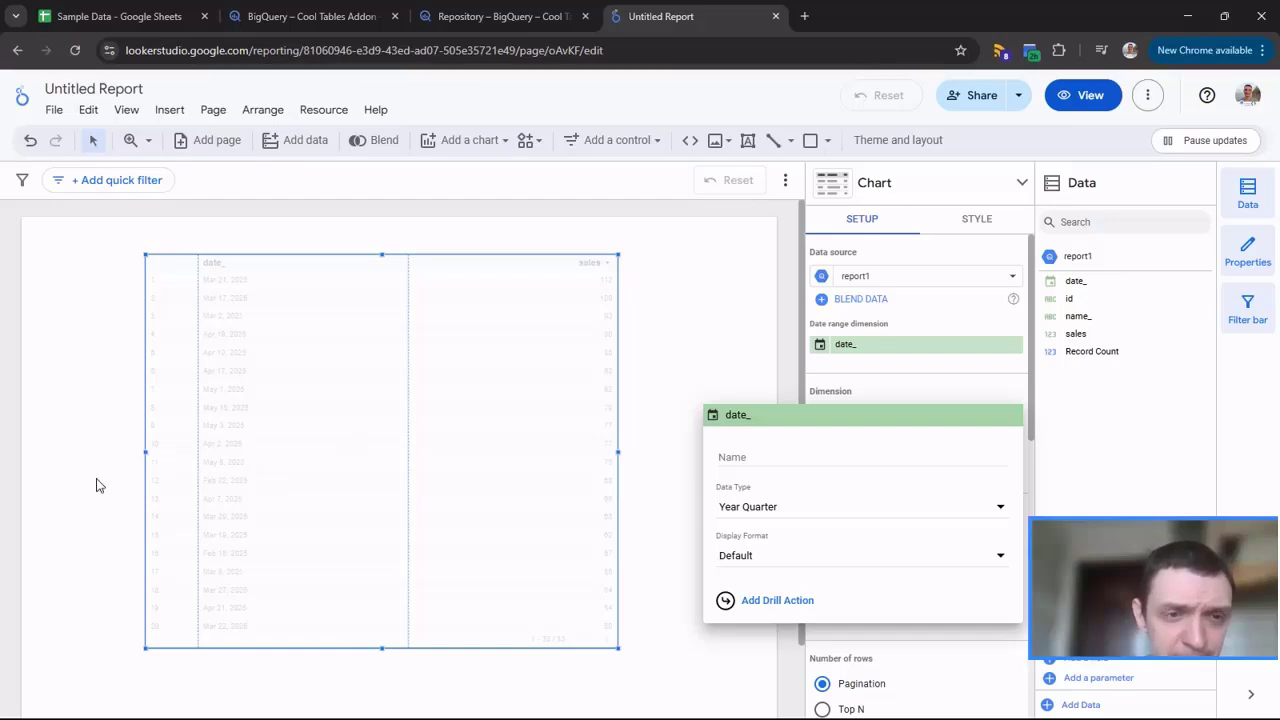
click(91, 406)
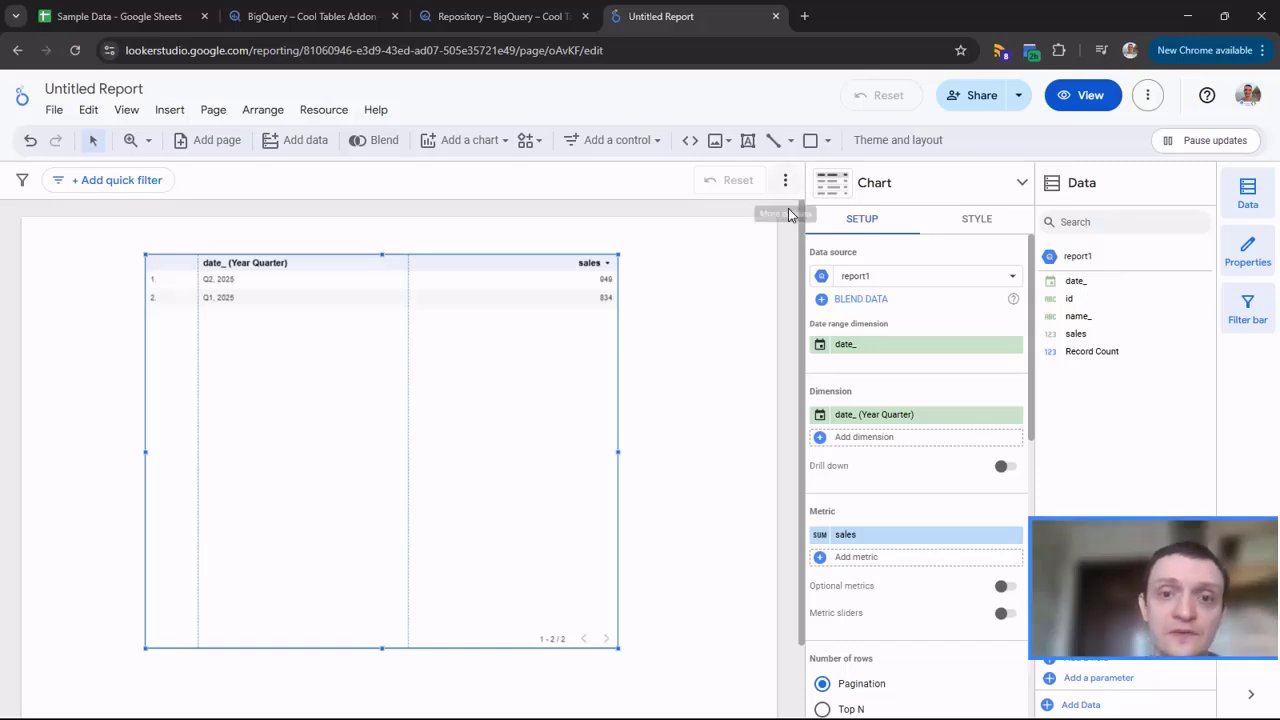
Show a summary row in the table and shorten the table to fit its few rows
scroll(820, 638, down, 2)
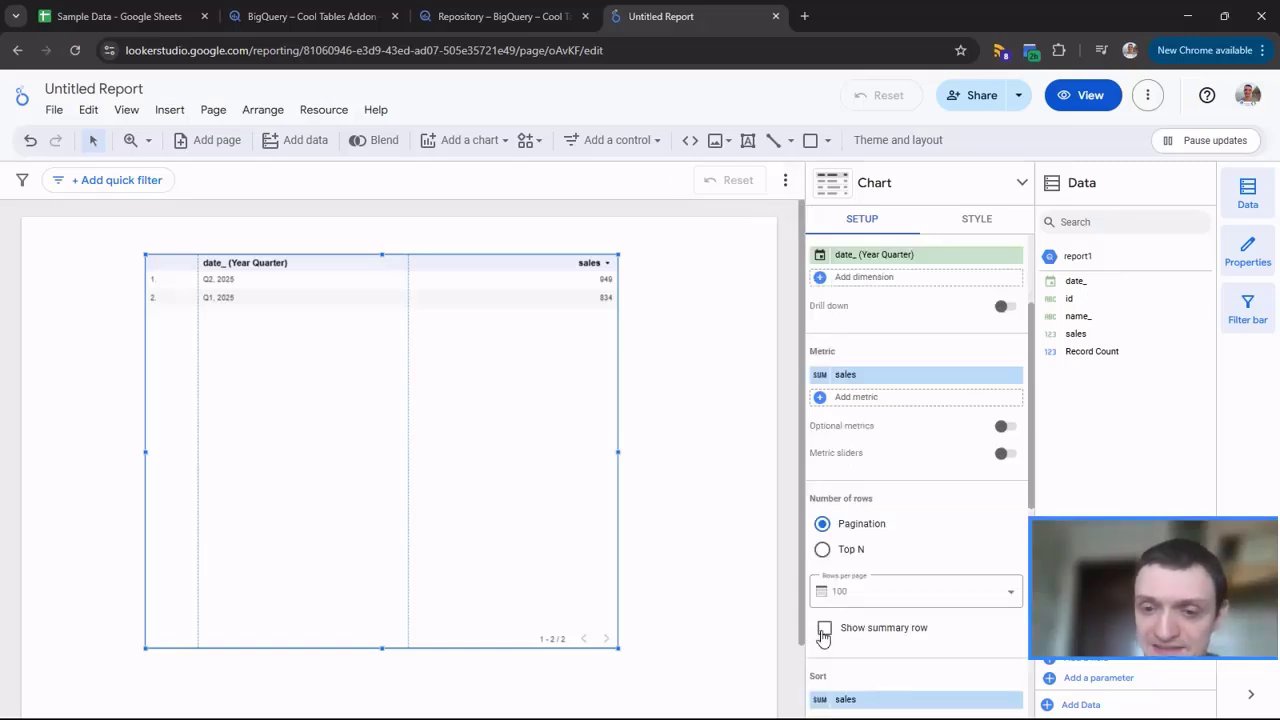
click(823, 629)
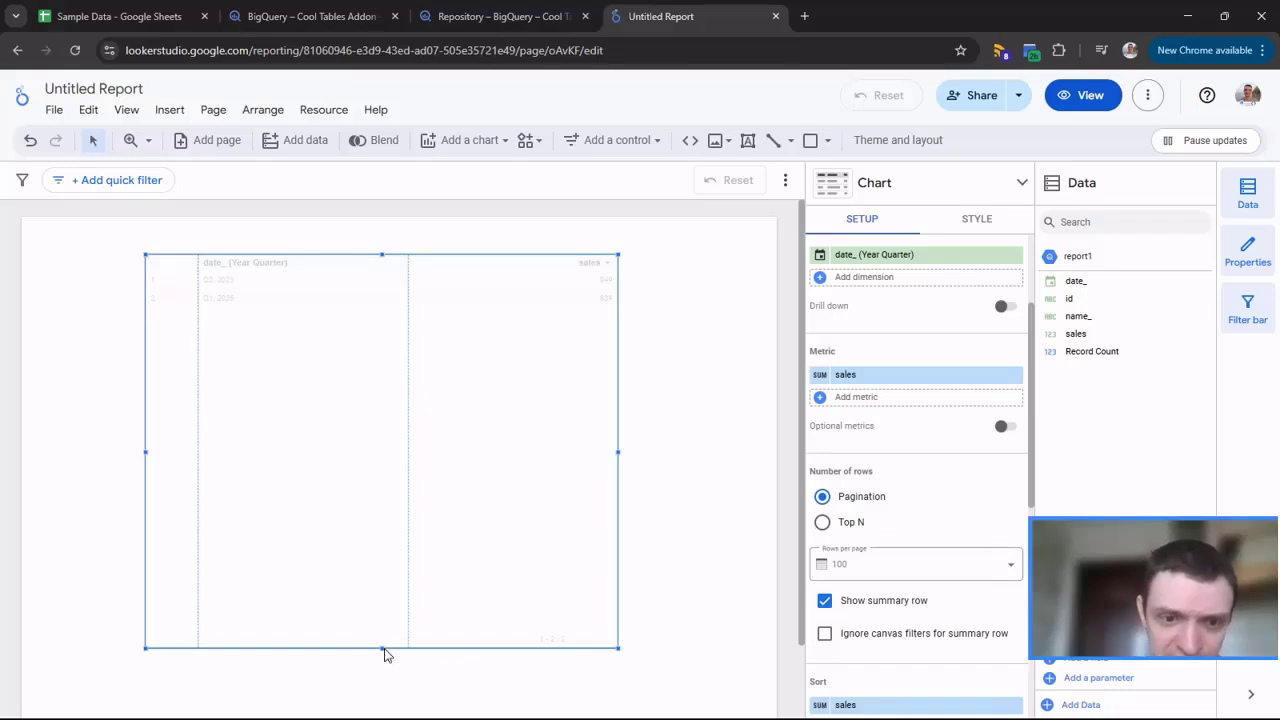
drag(384, 651, 388, 418)
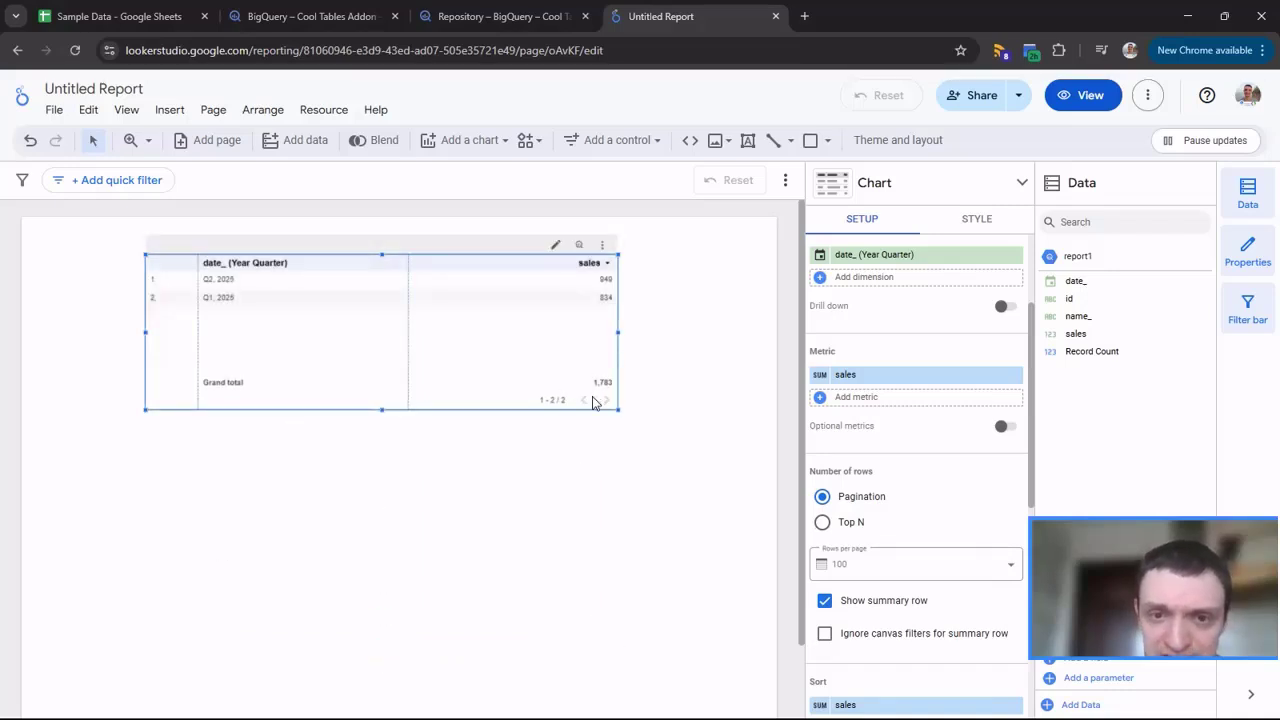
Switch to Google Sheets, add a new sheet and enter =SUM(Working!D:D)+SUM(Archive!D:D) in cell D2
click(96, 18)
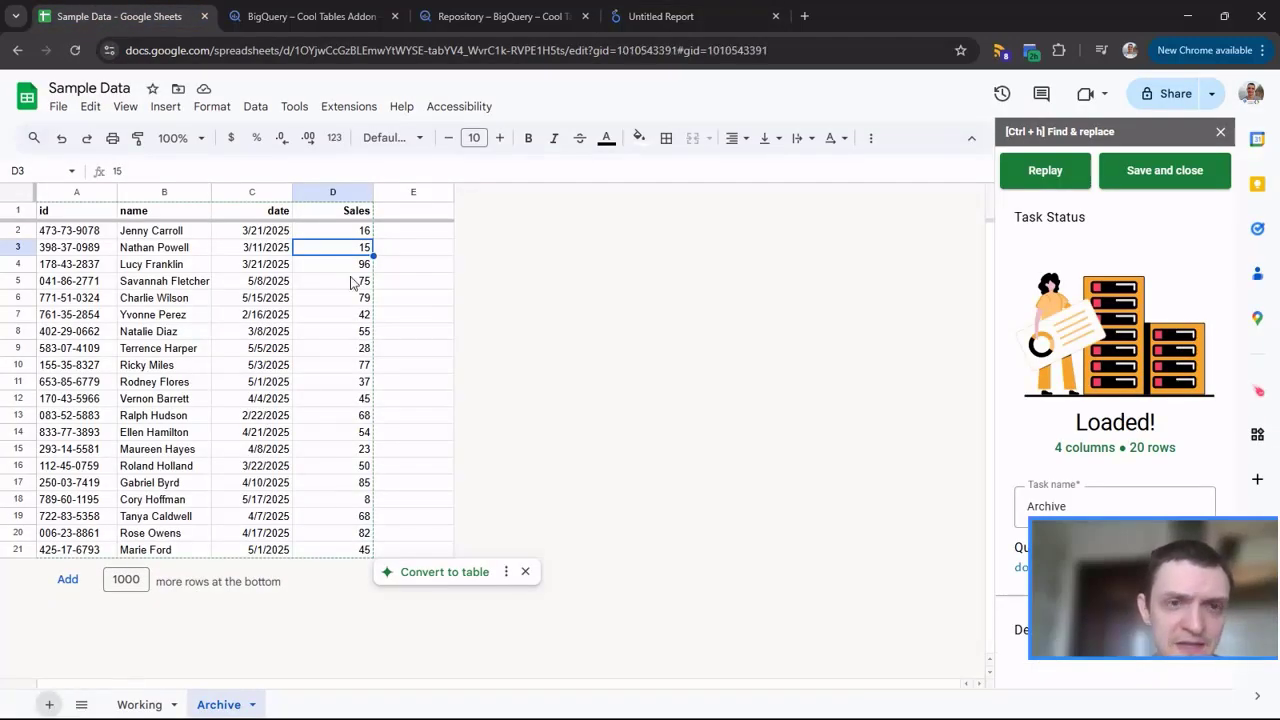
click(282, 230)
text(=sum)
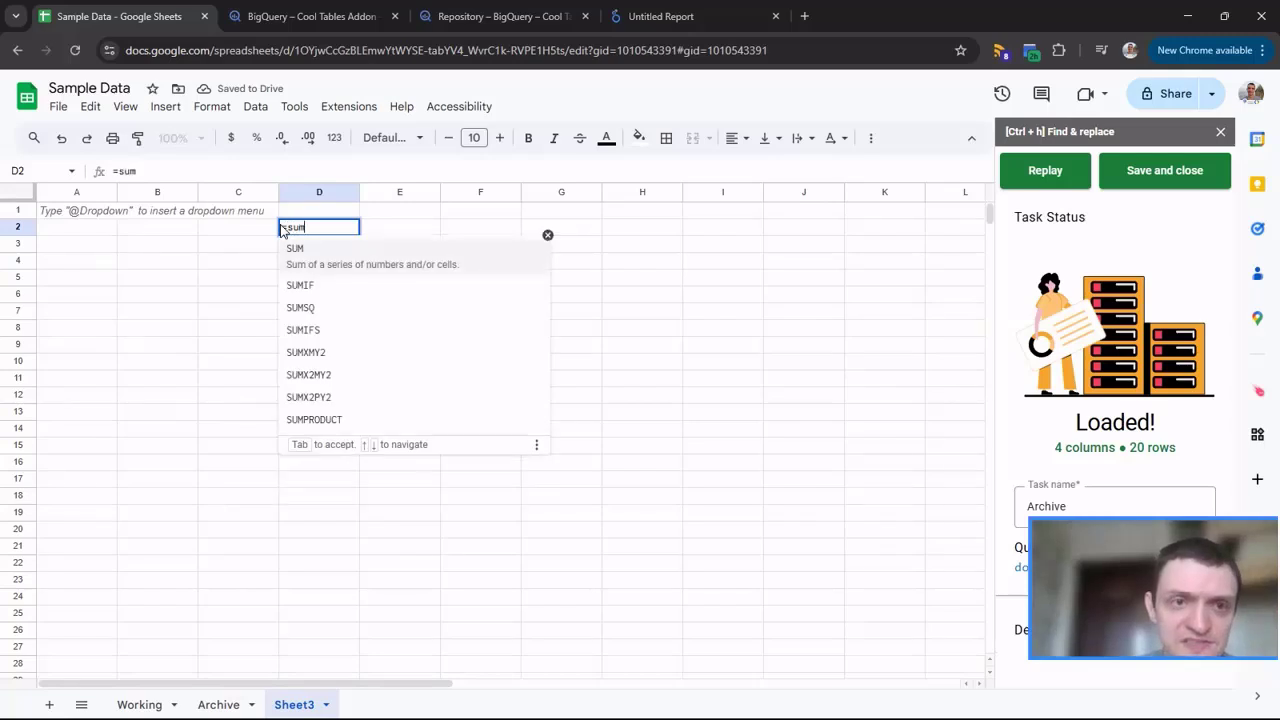
key(Tab)
click(139, 704)
click(338, 193)
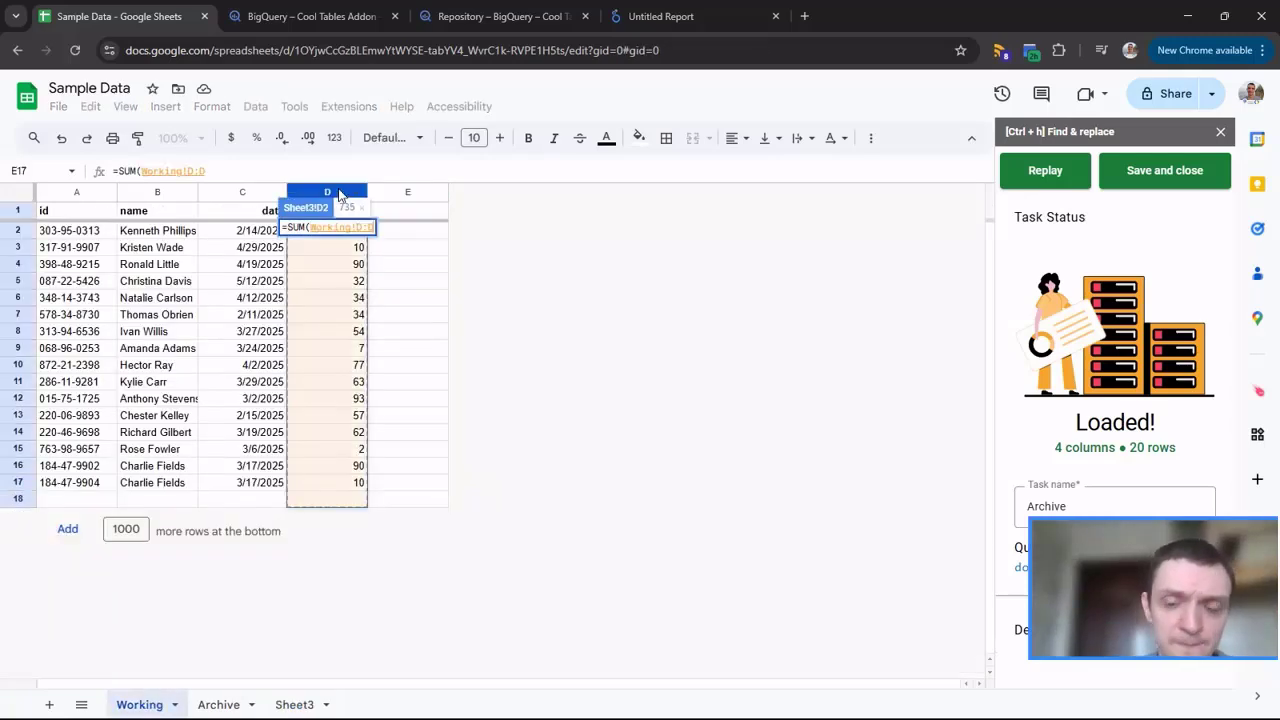
text()+)
text(sum)
key(Tab)
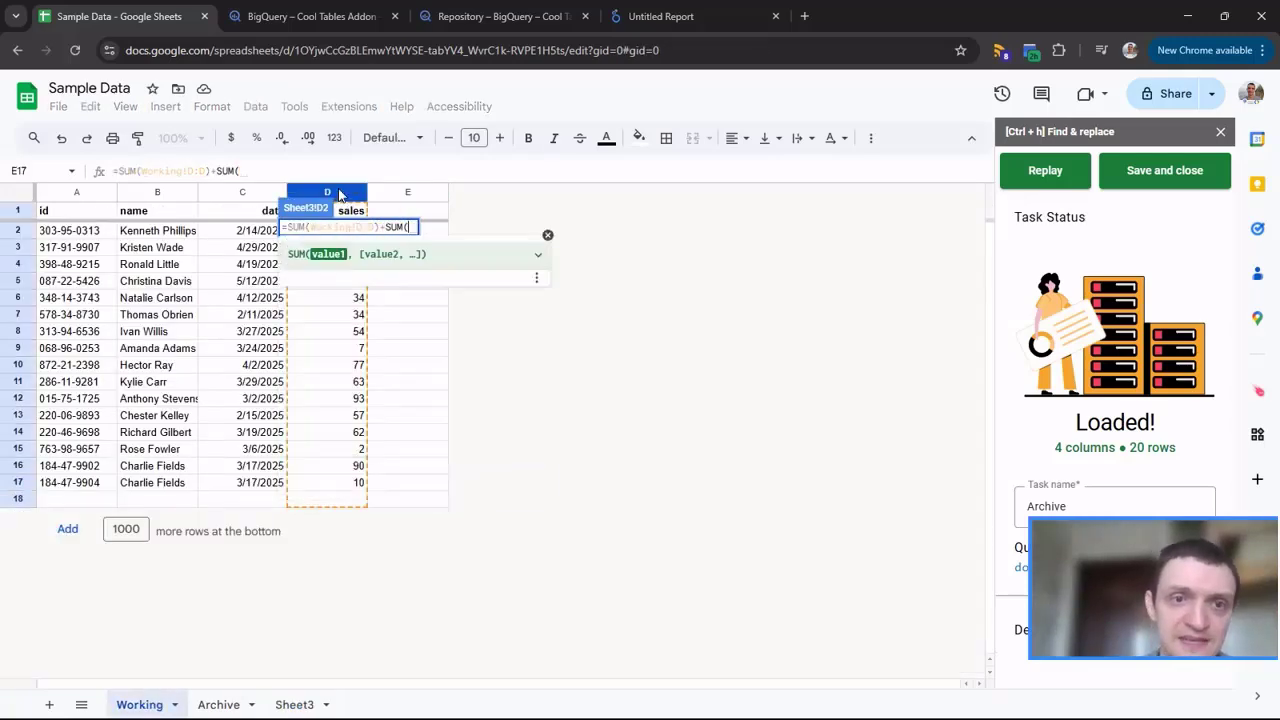
click(218, 704)
click(345, 193)
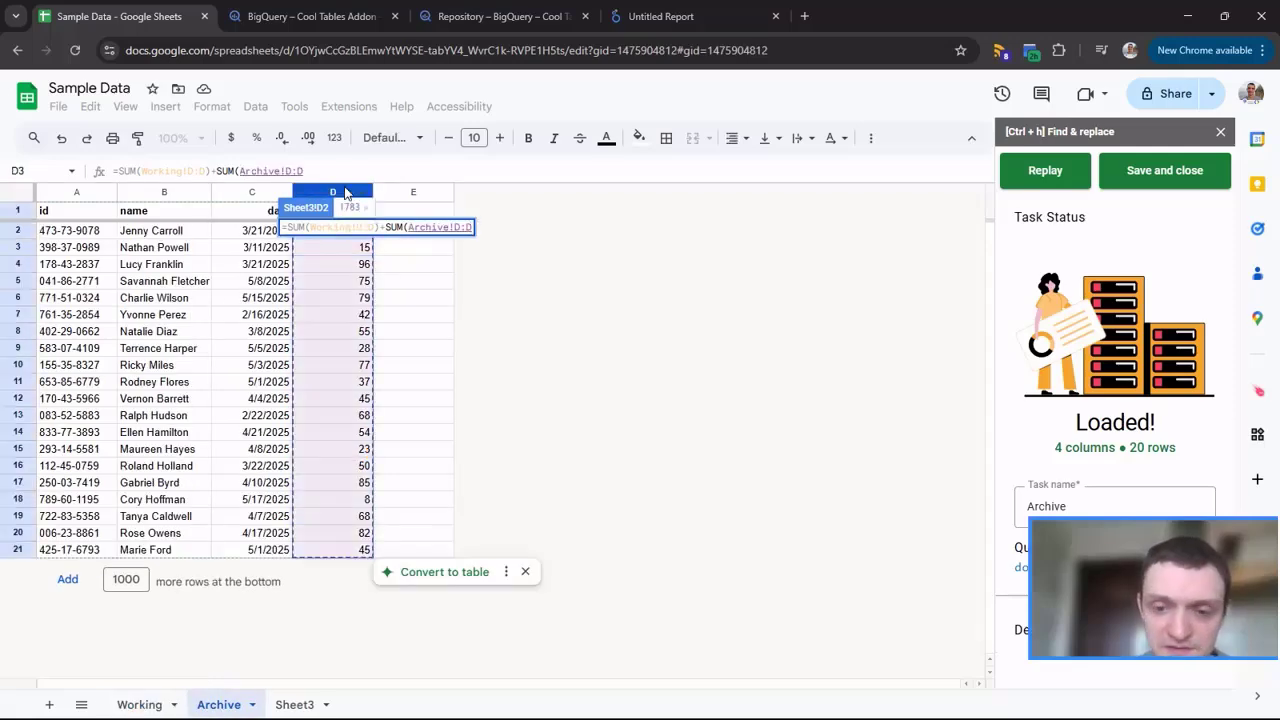
text())
key(Return)
key(Up)
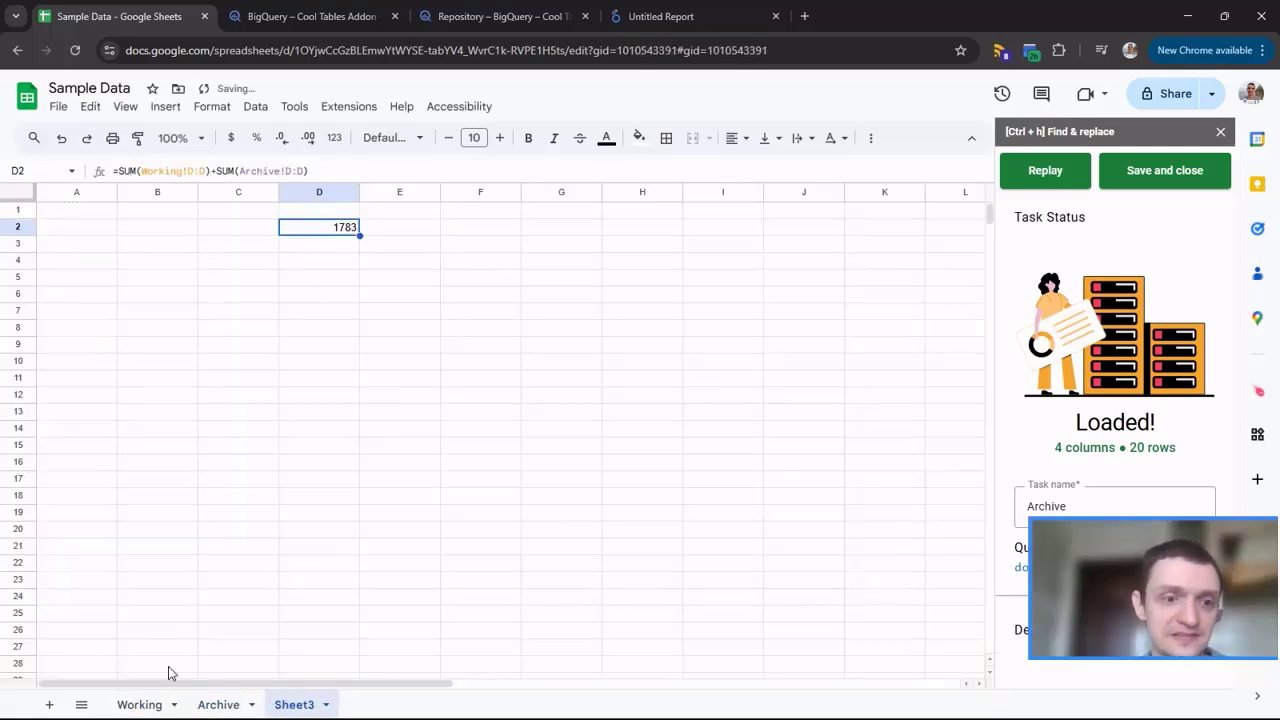
Set the sales value in cell D17 of the Working sheet to 10000
click(139, 704)
click(343, 486)
text(10000)
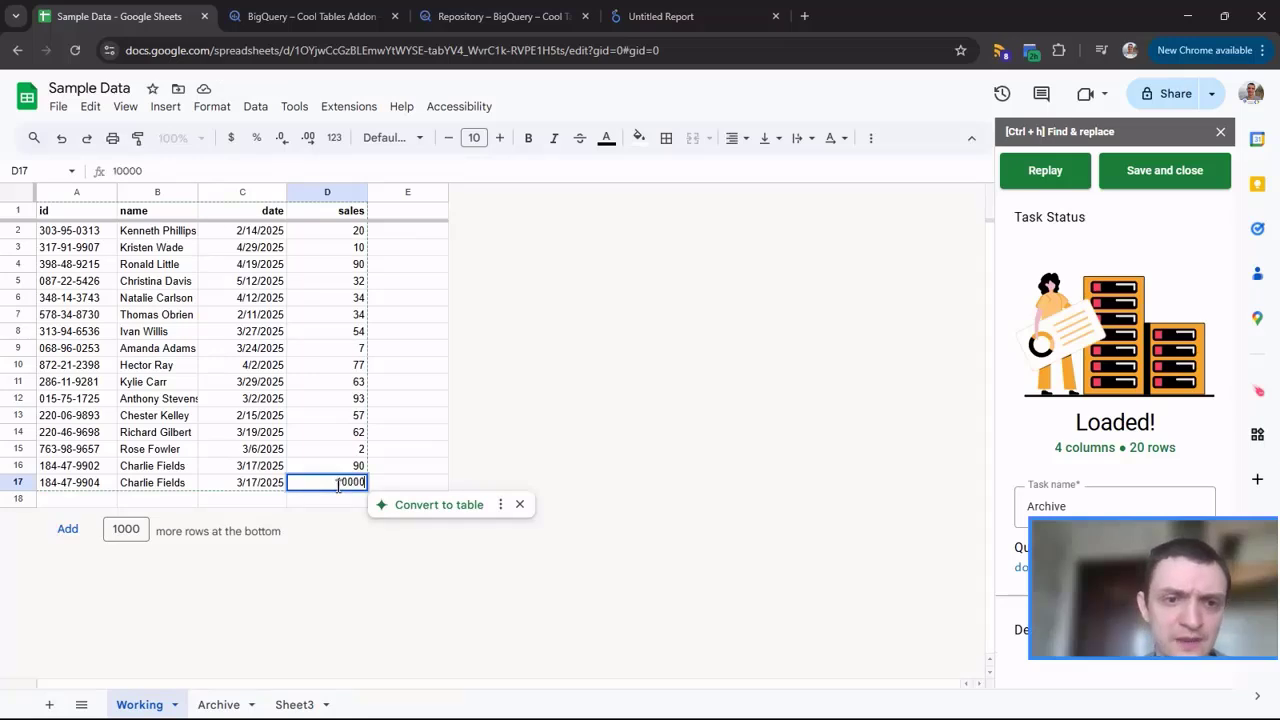
key(Tab)
click(353, 484)
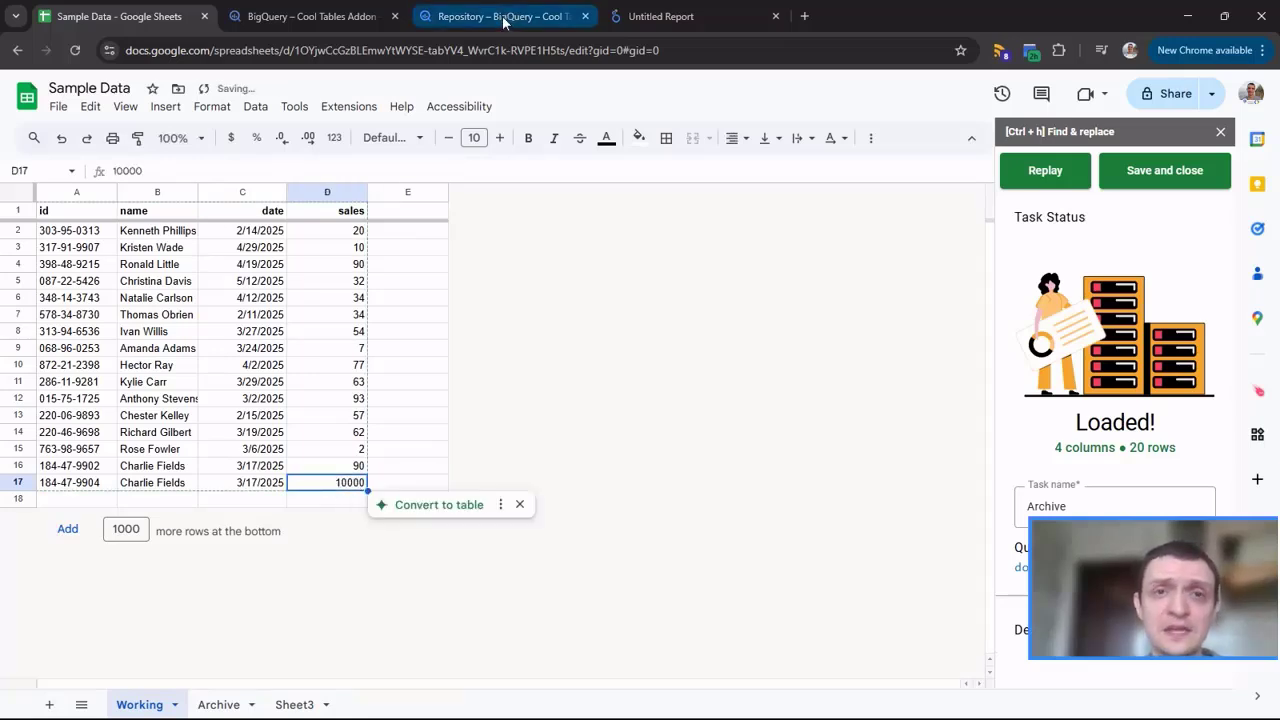
Switch to Looker Studio, refresh the report data and shorten the table slightly
click(676, 17)
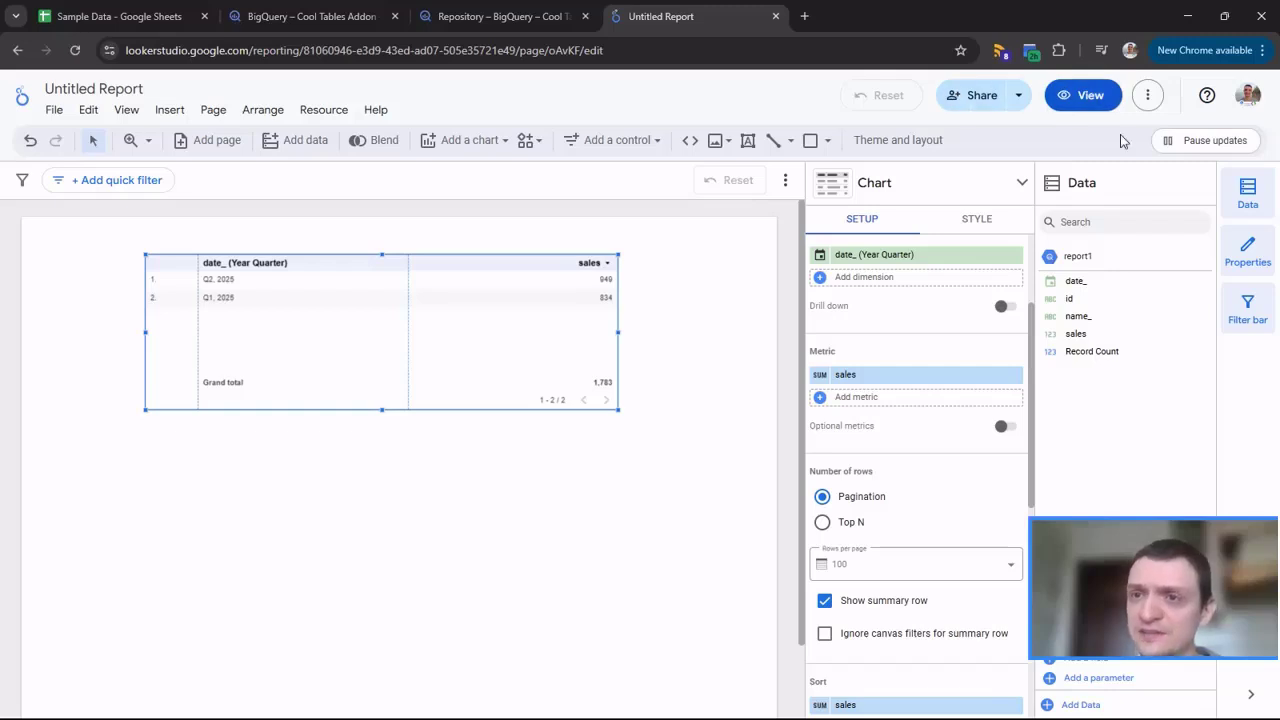
click(1147, 95)
click(1210, 134)
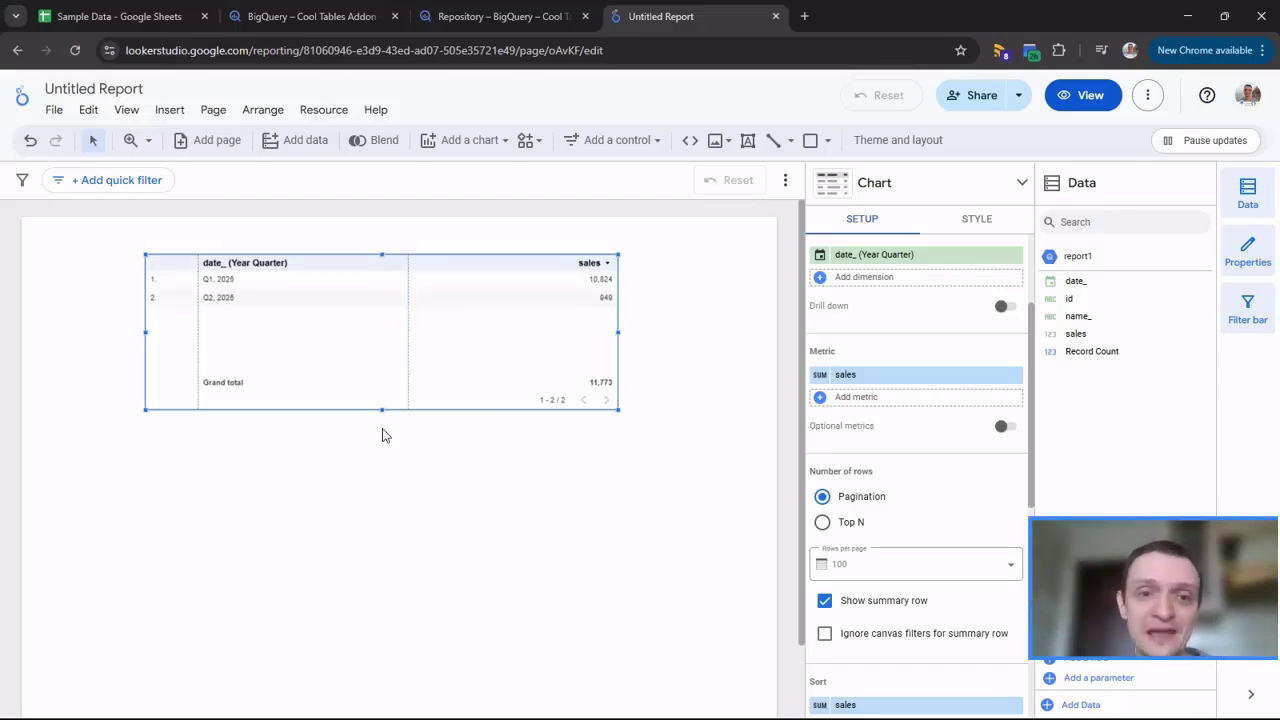
drag(382, 409, 382, 379)
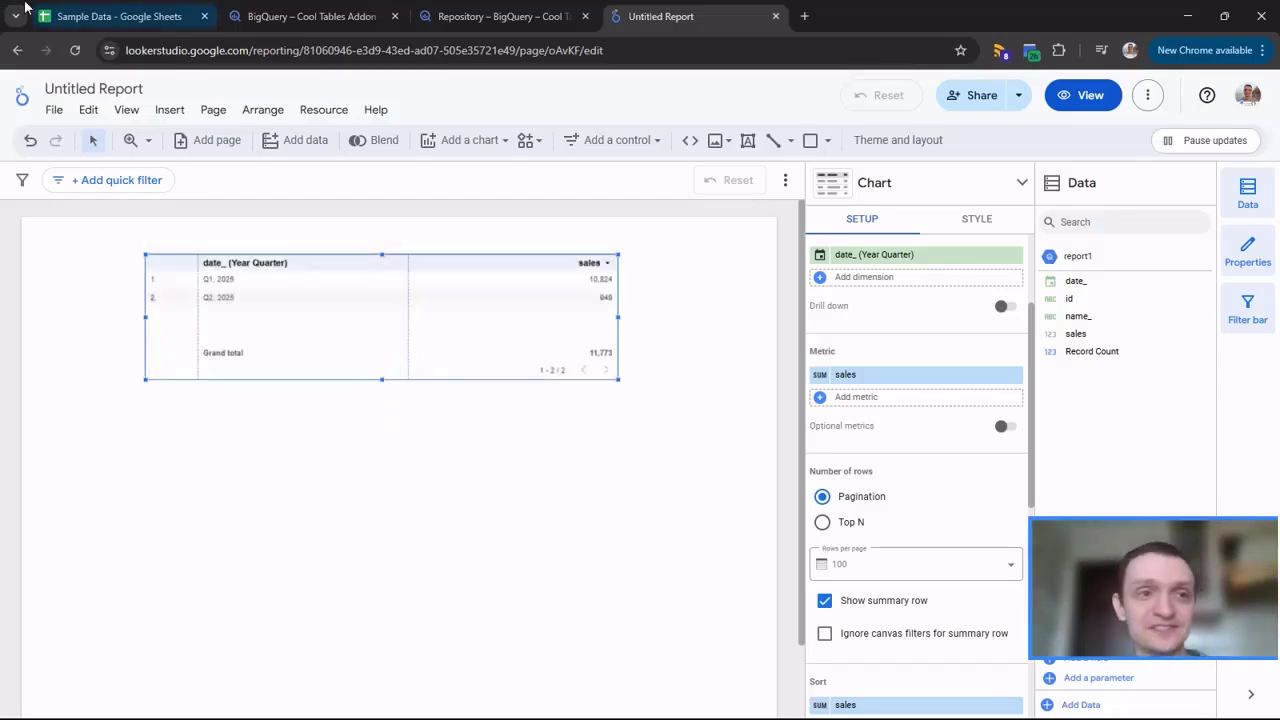
Compare the combined sum on Sheet3 in Google Sheets with the table's grand total in Looker Studio
click(126, 20)
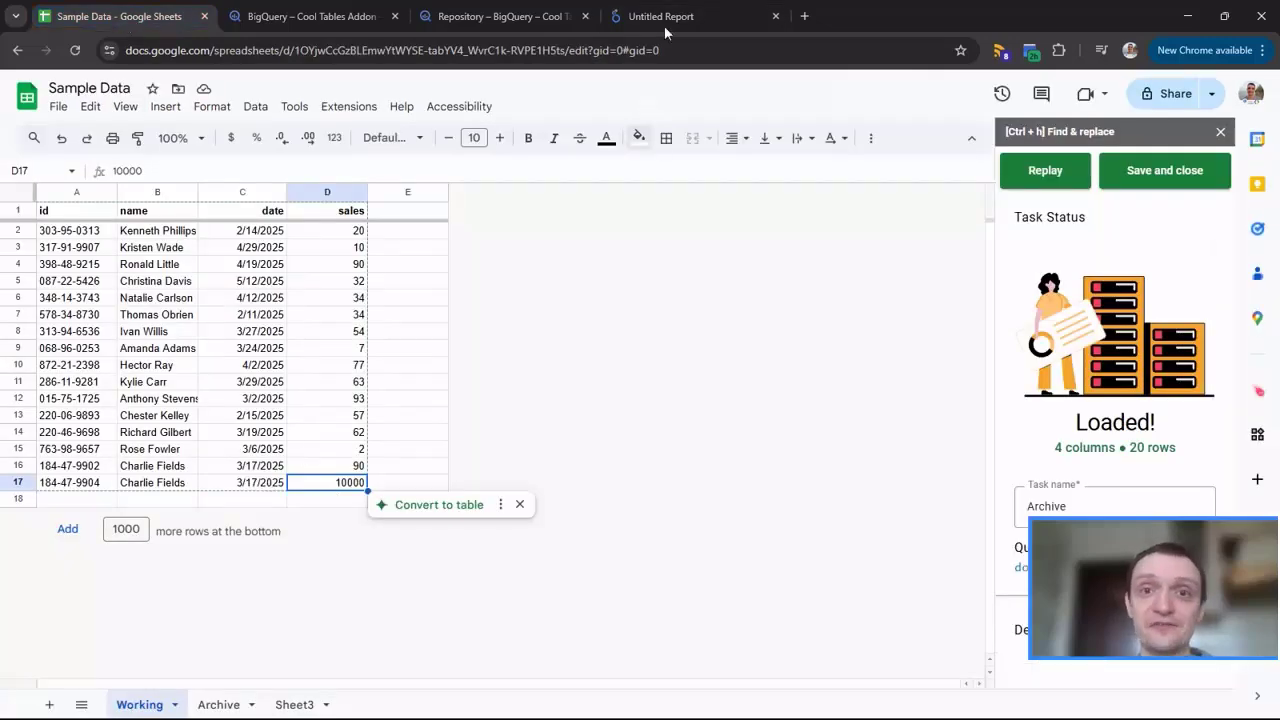
click(660, 16)
click(104, 28)
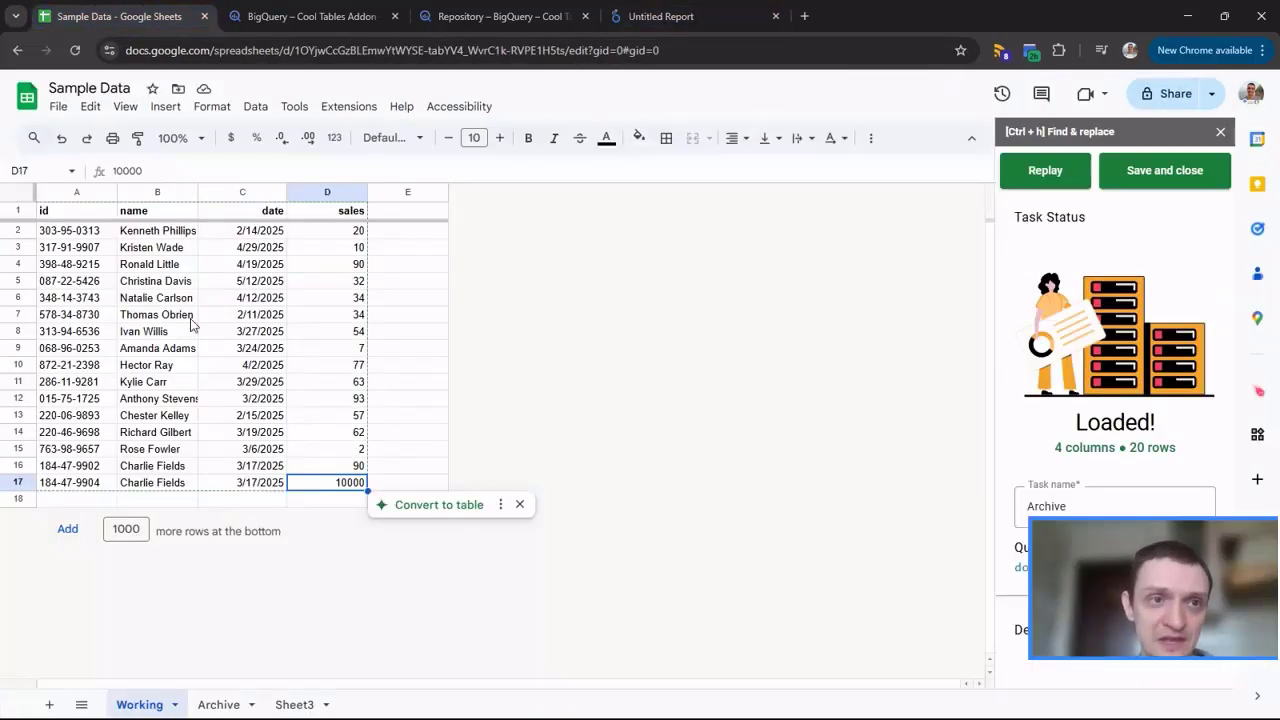
click(288, 704)
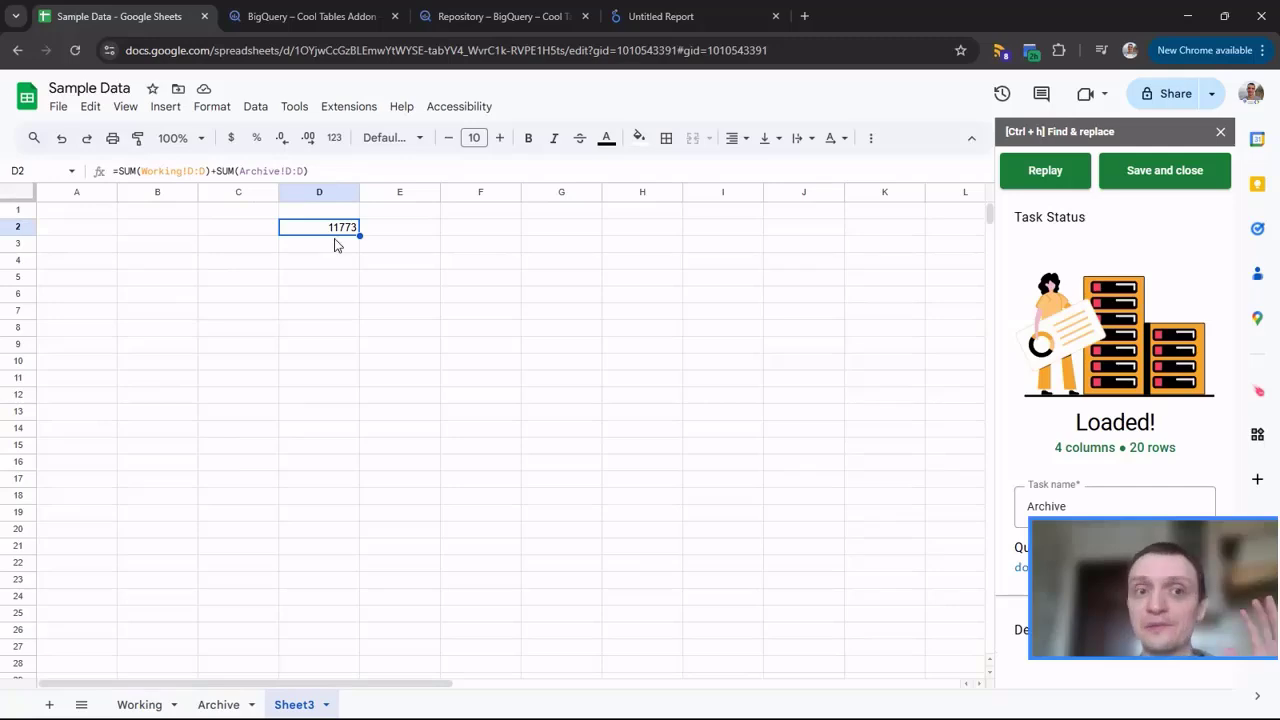
click(690, 16)
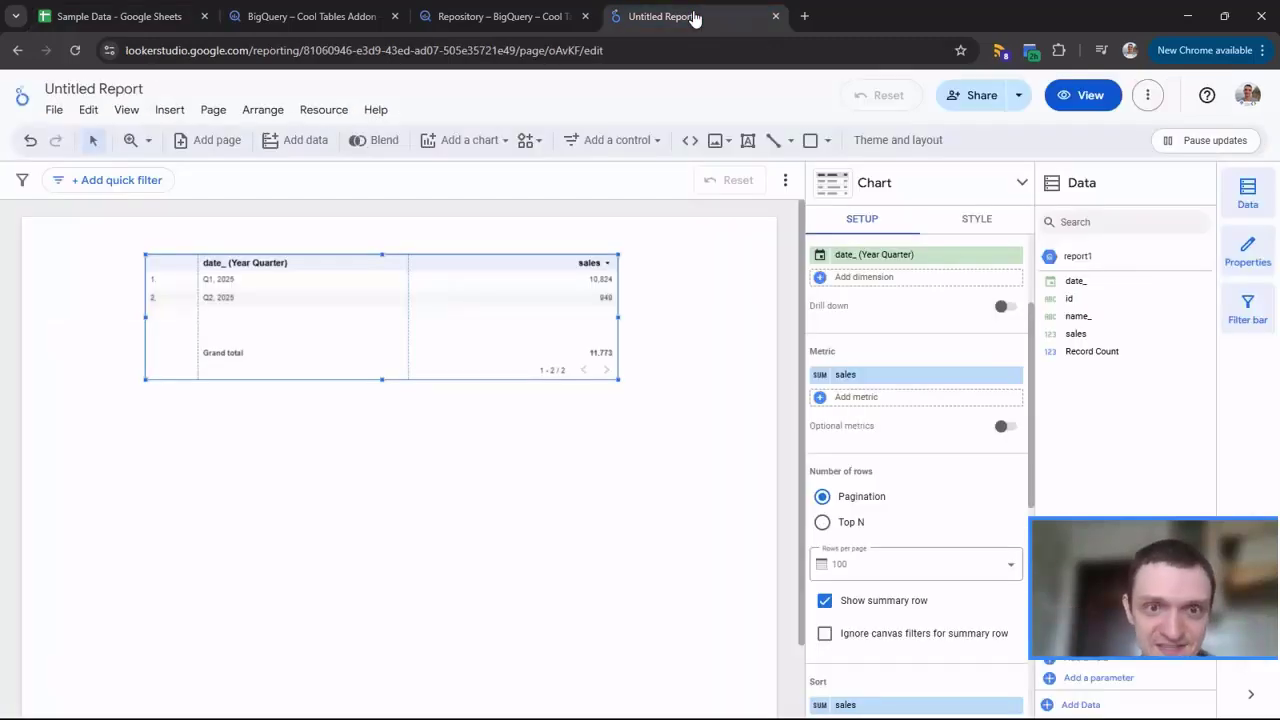
click(520, 16)
click(670, 16)
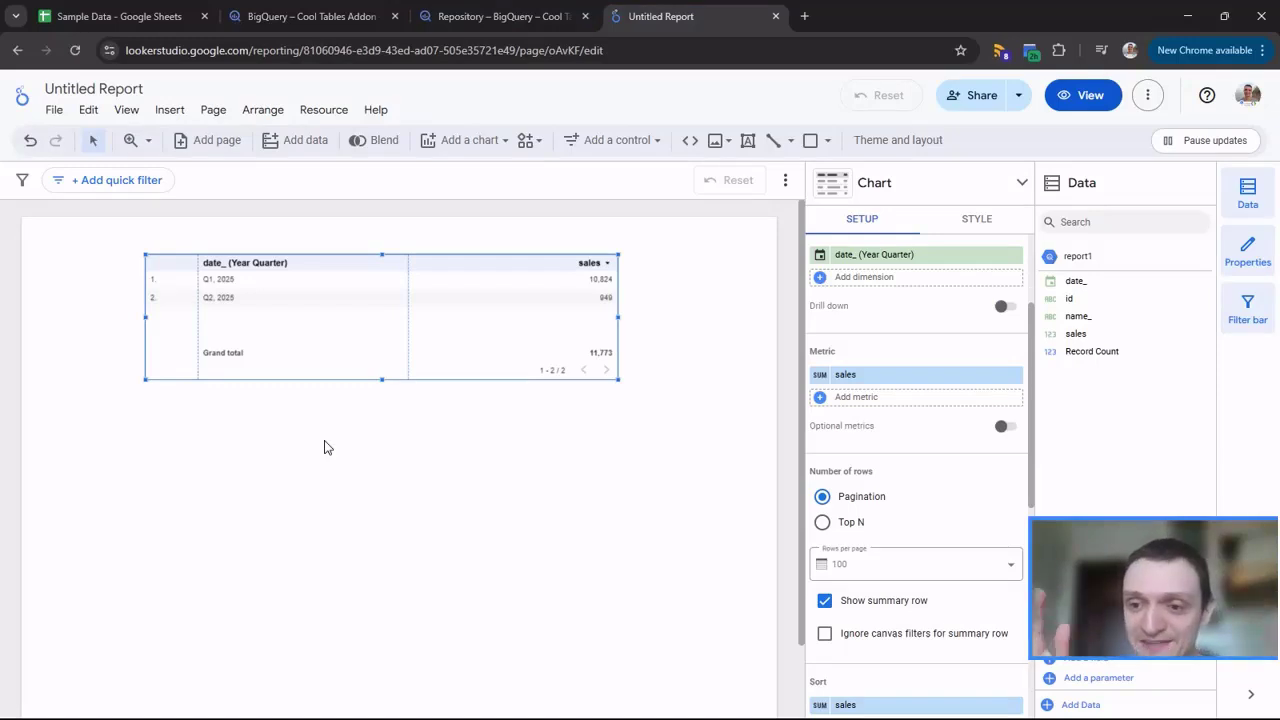
Switch to BigQuery and examine the console's web address and the list of Google Cloud products
click(348, 14)
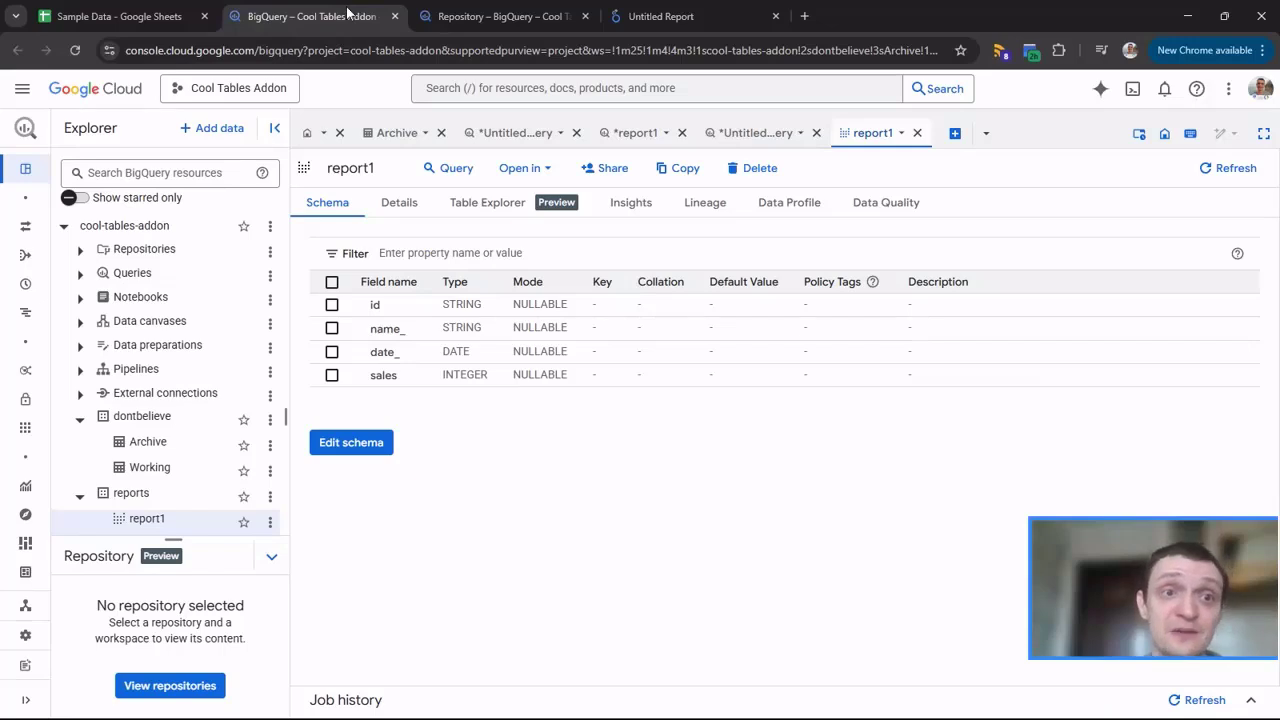
double_click(149, 50)
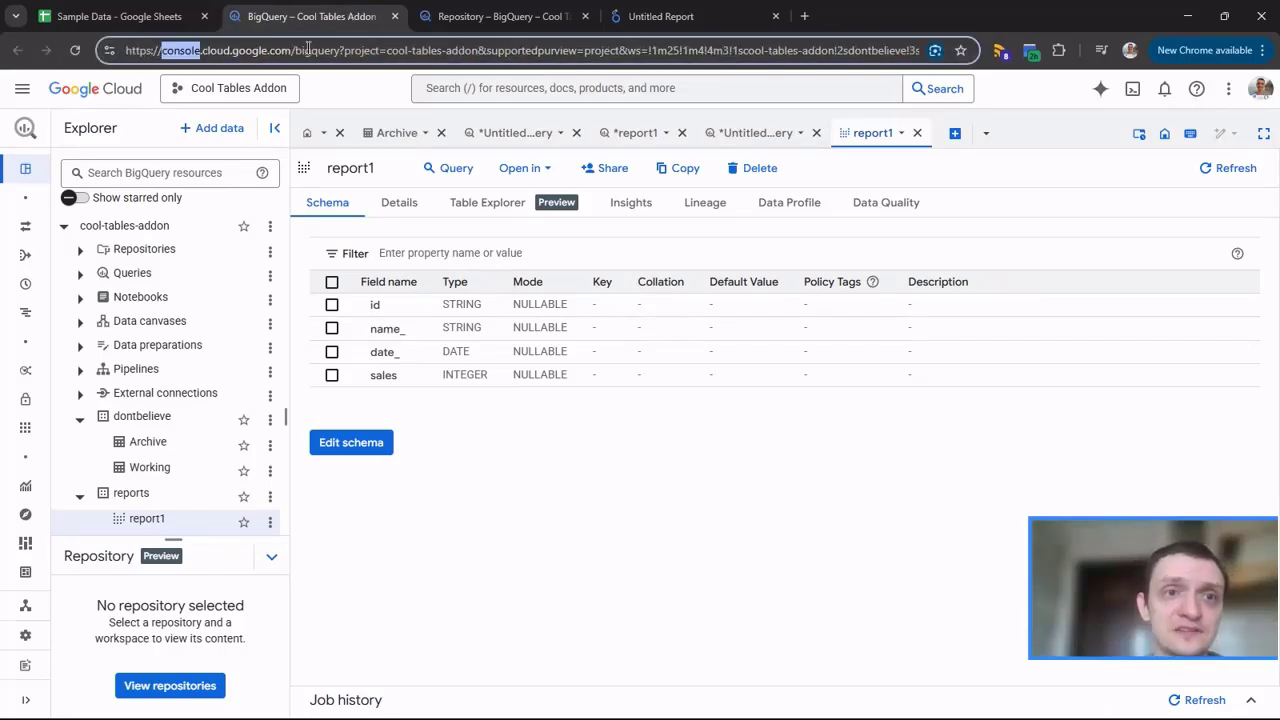
drag(292, 50, 166, 50)
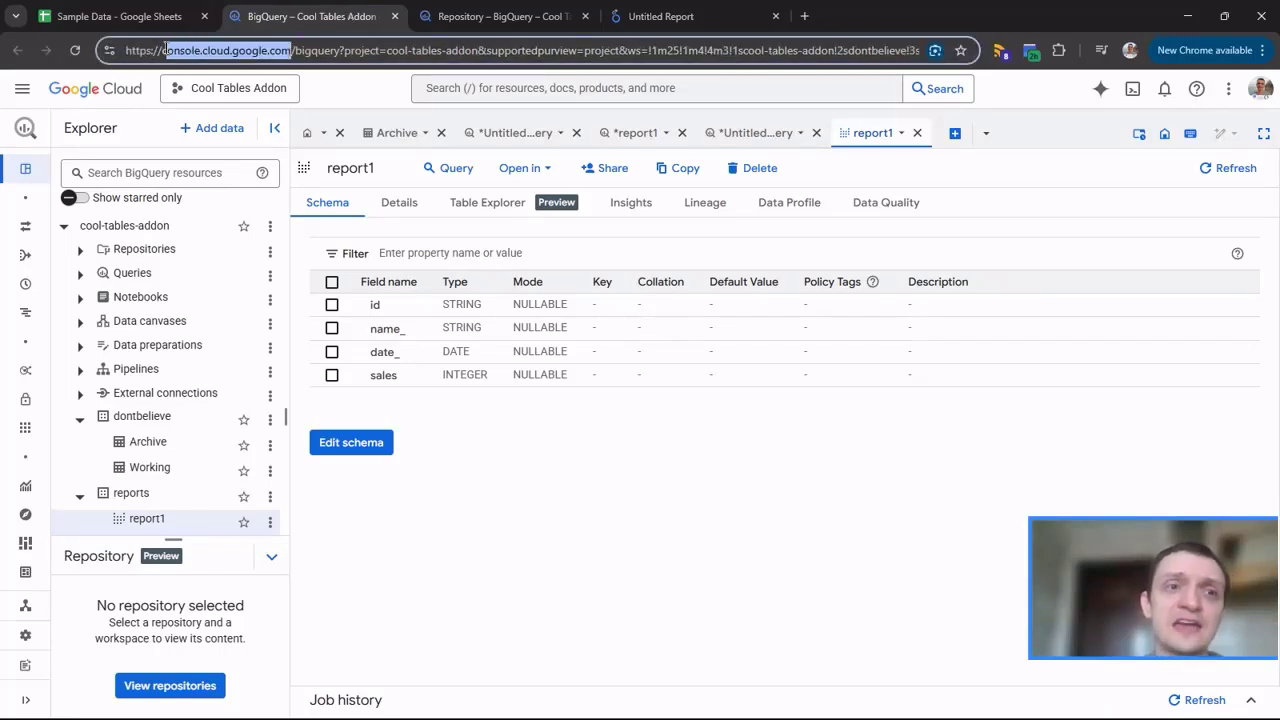
click(685, 529)
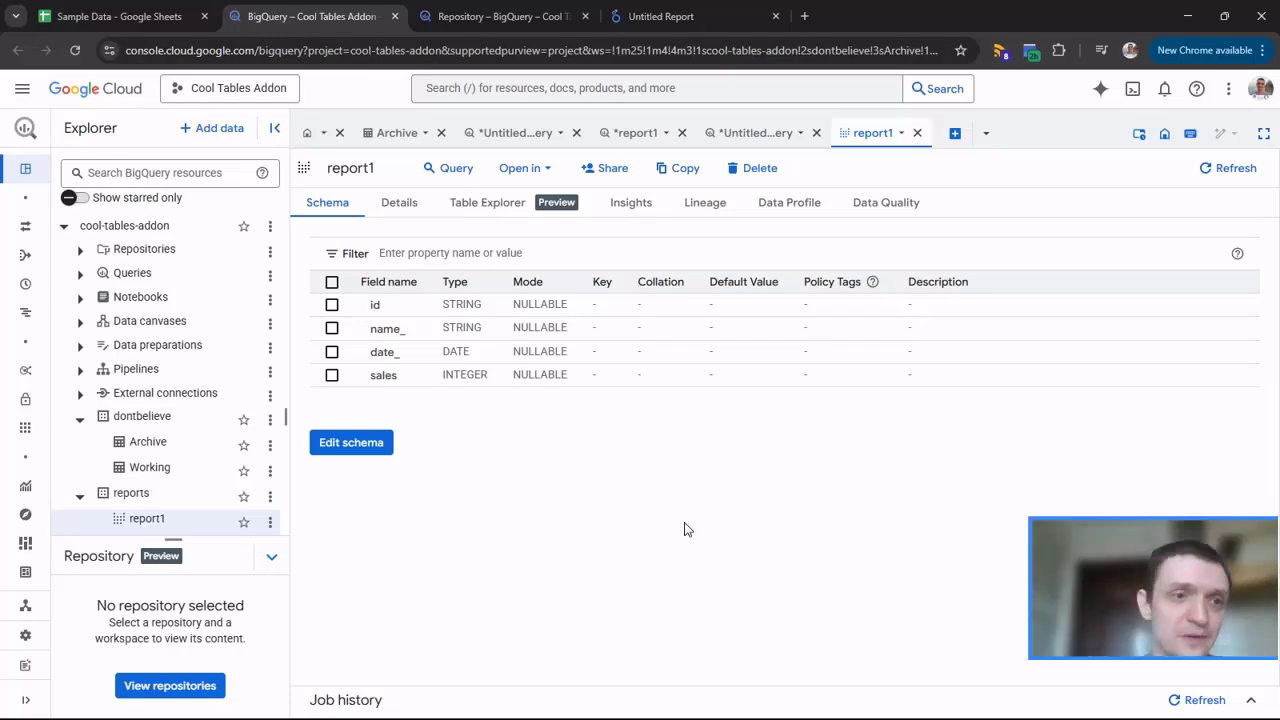
click(22, 90)
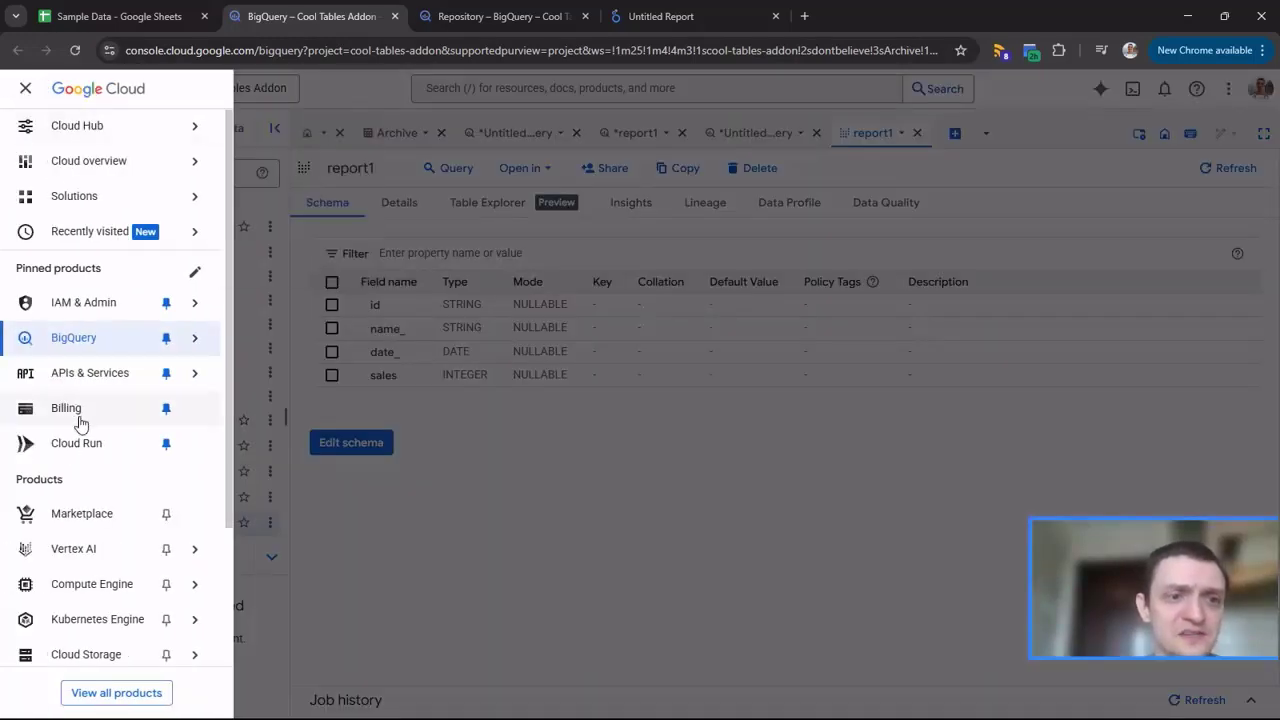
click(695, 519)
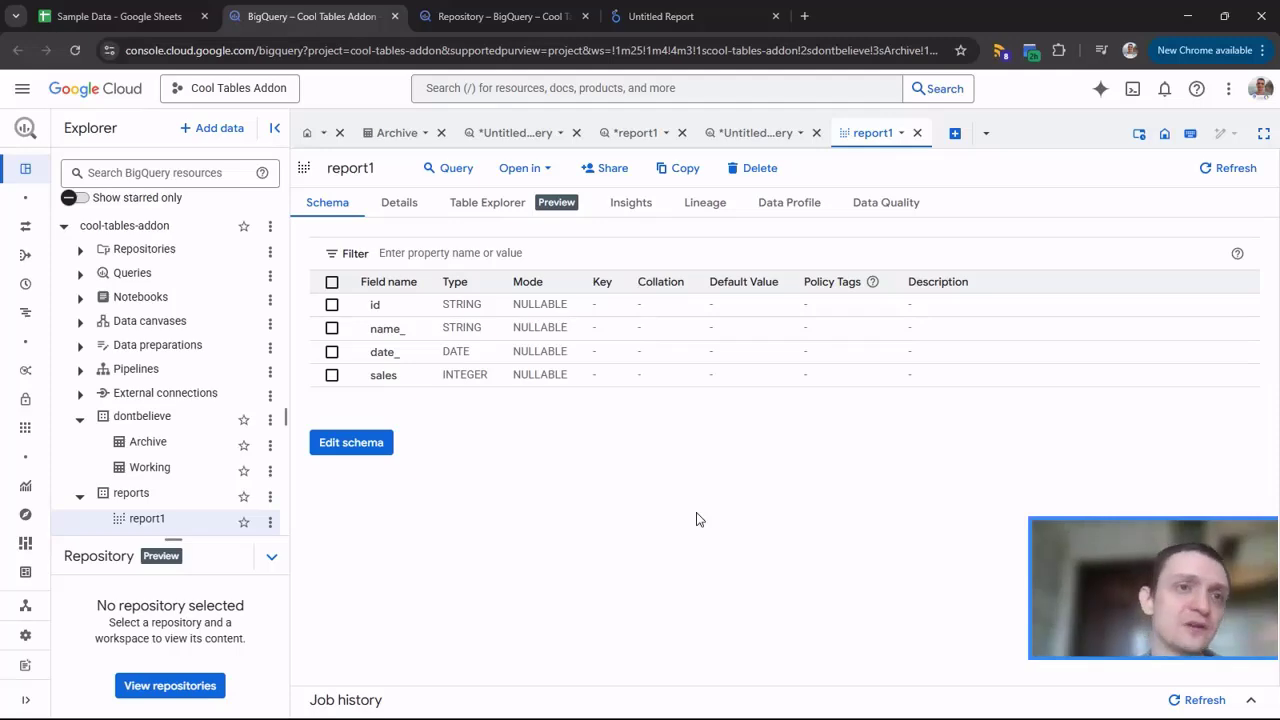
Switch to Google Sheets and look at the id column of the Working sheet, selecting cell A10
click(150, 16)
click(140, 704)
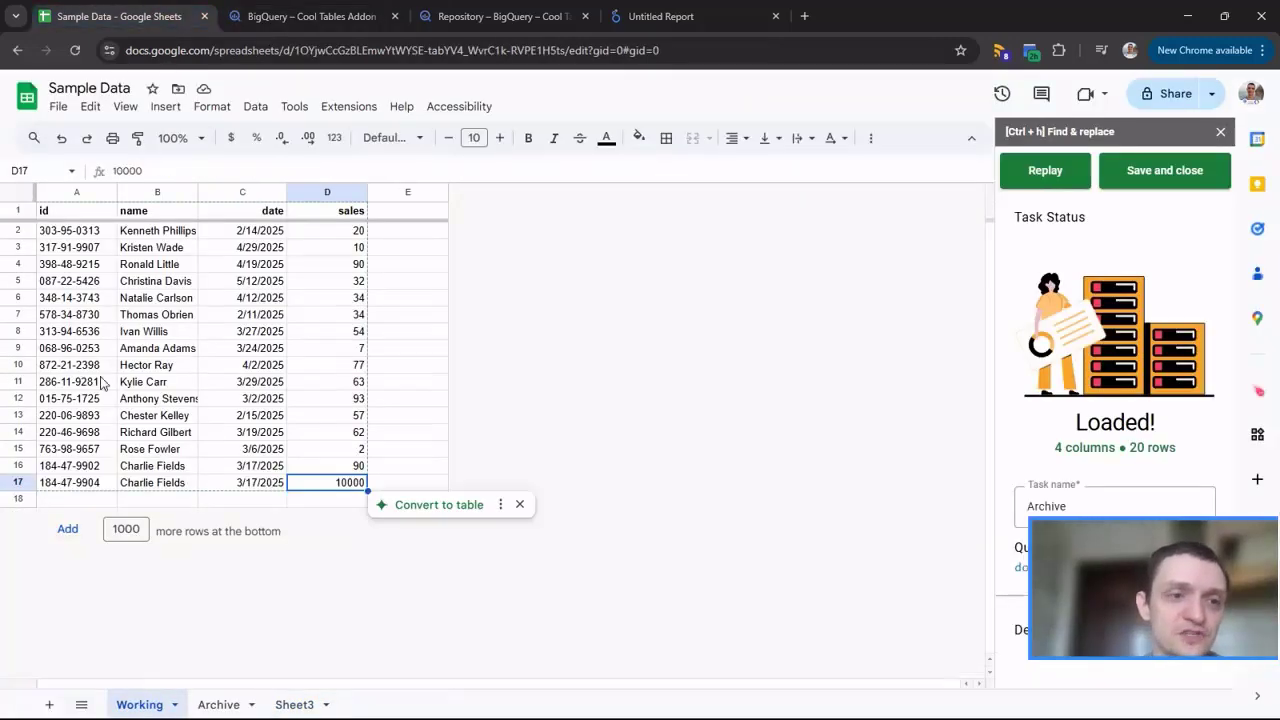
click(89, 365)
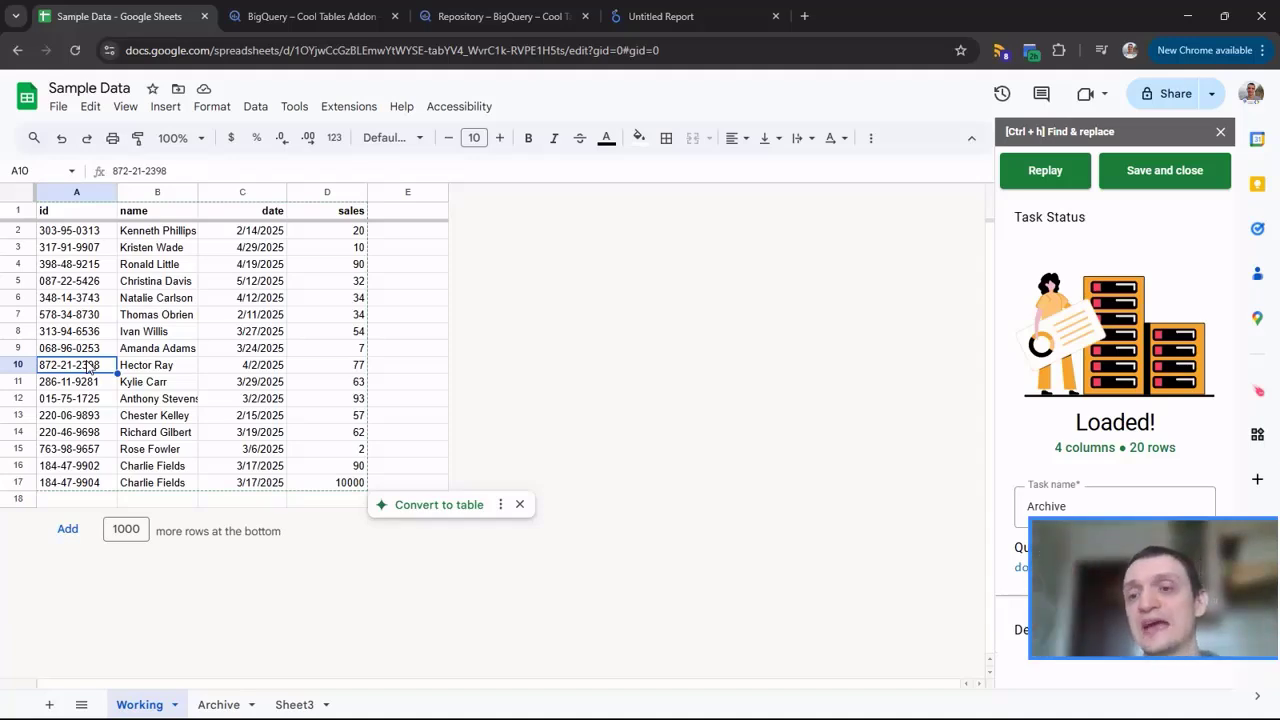
Switch to BigQuery and look through the list of Google Cloud products
click(300, 16)
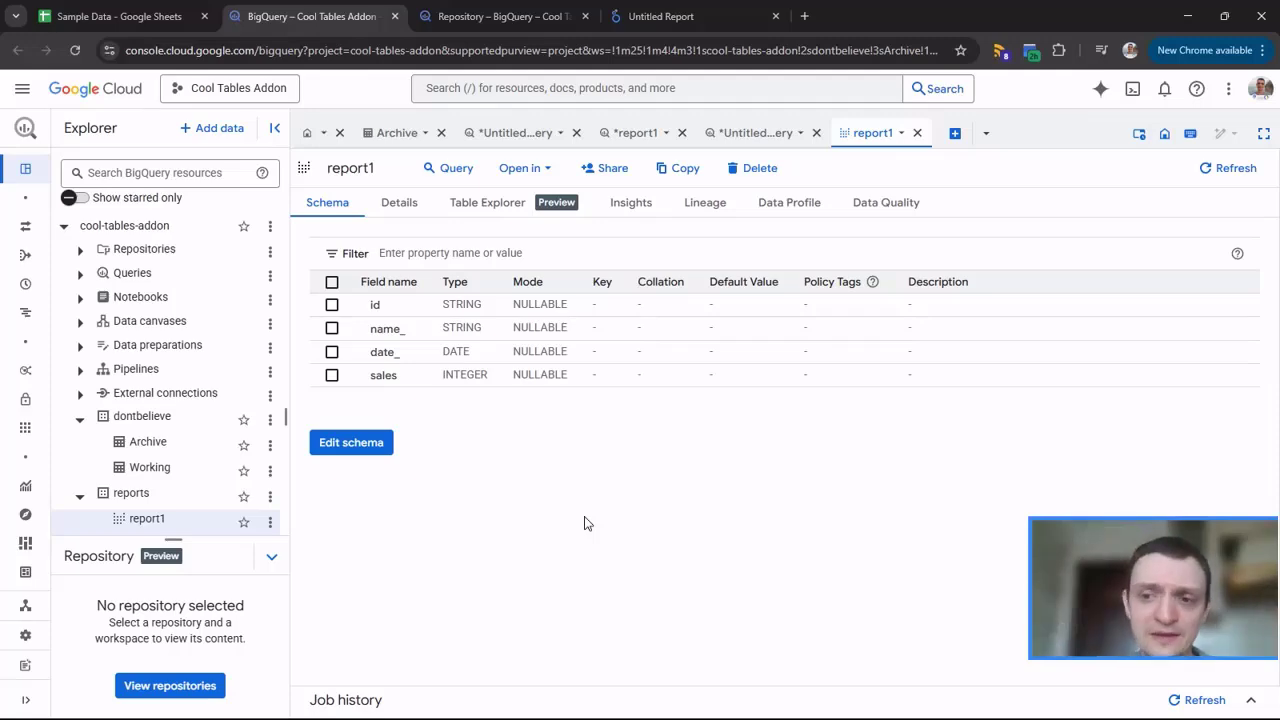
click(24, 88)
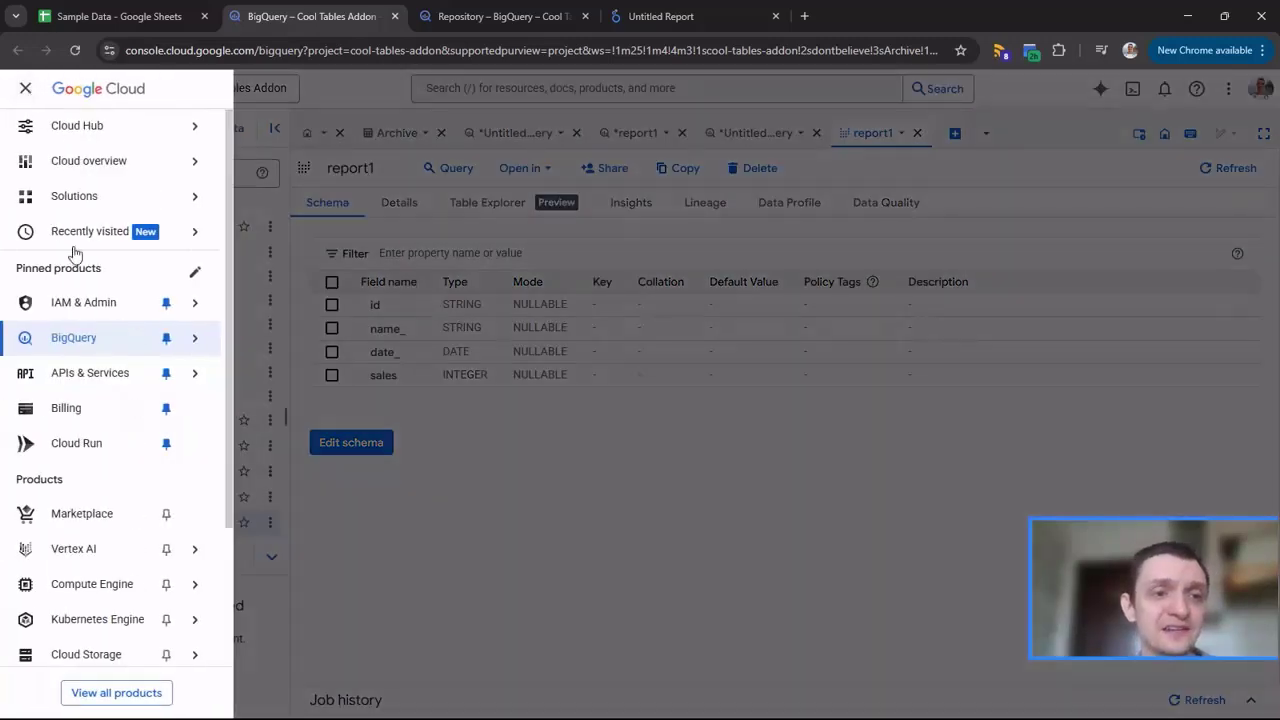
click(822, 476)
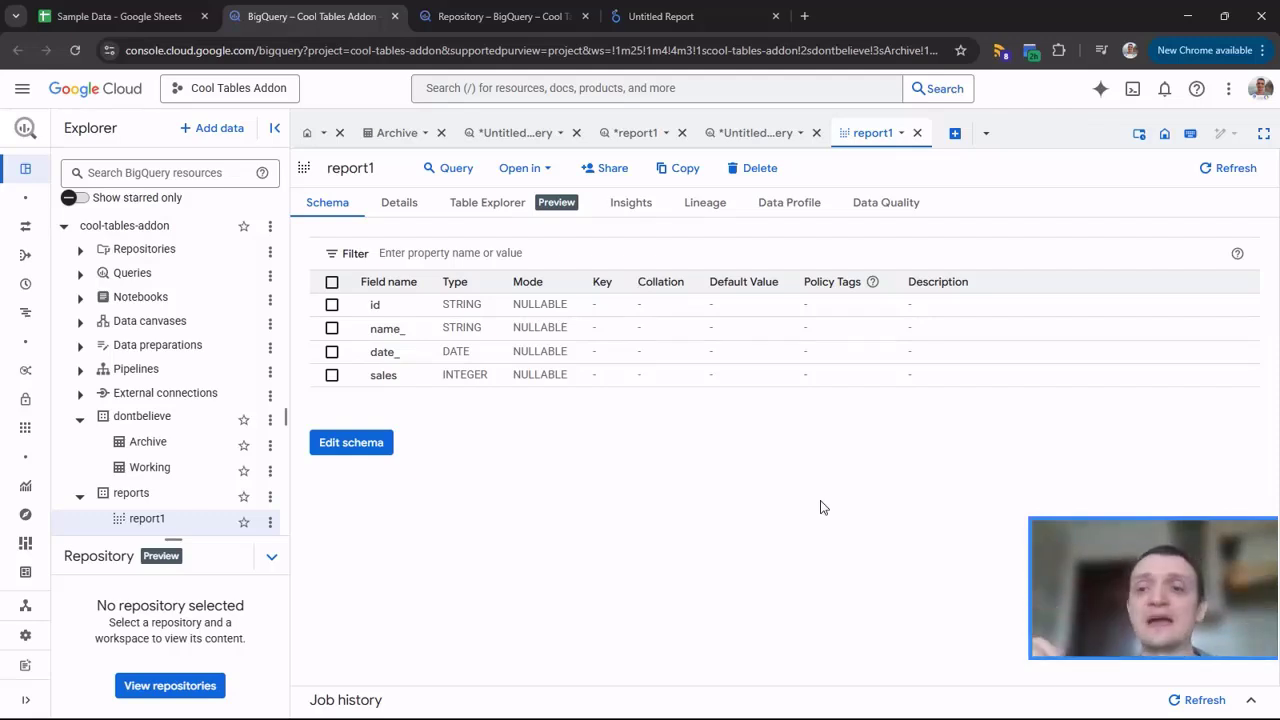
Switch to Google Sheets and look at the sales column of Working and the date column of Archive
click(159, 17)
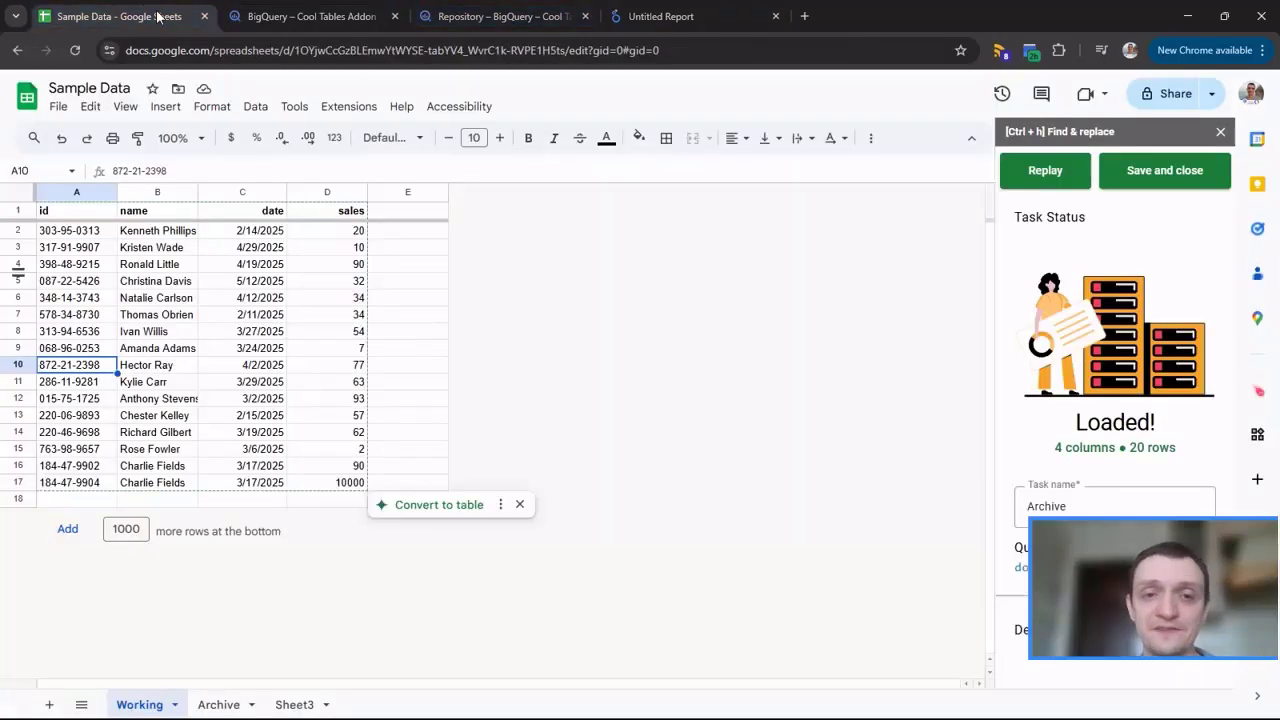
click(355, 303)
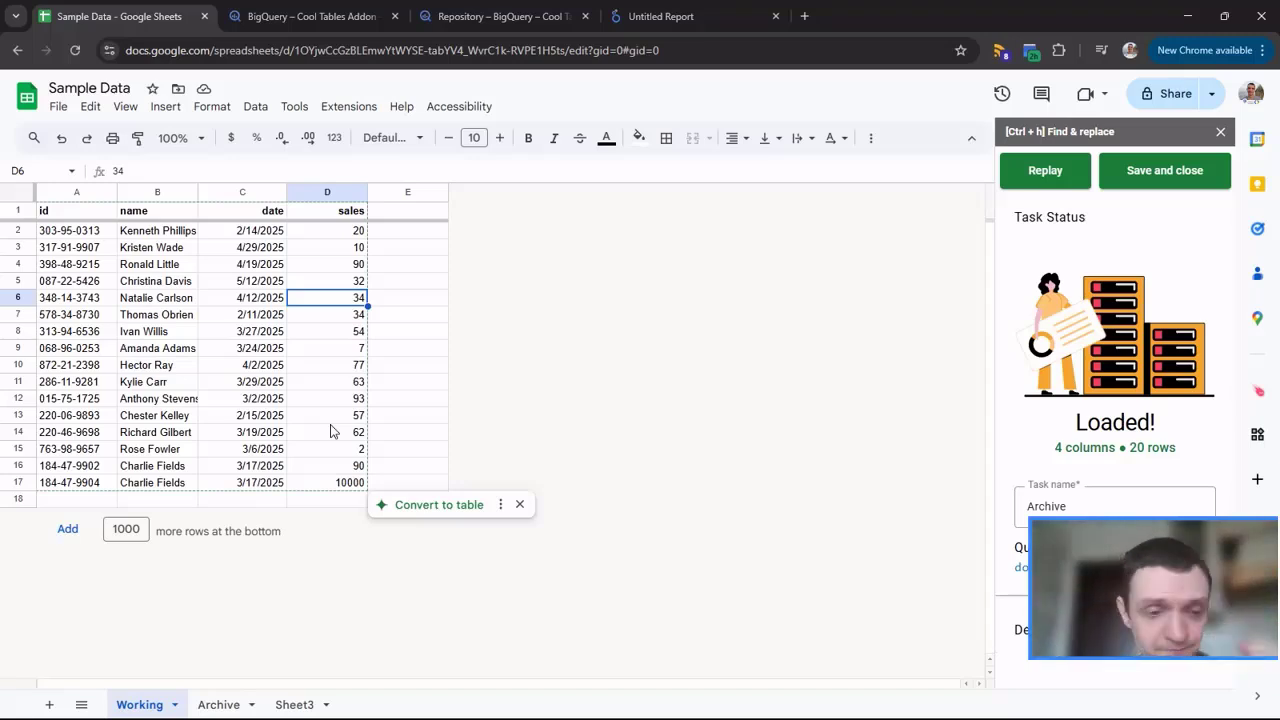
click(215, 706)
click(225, 386)
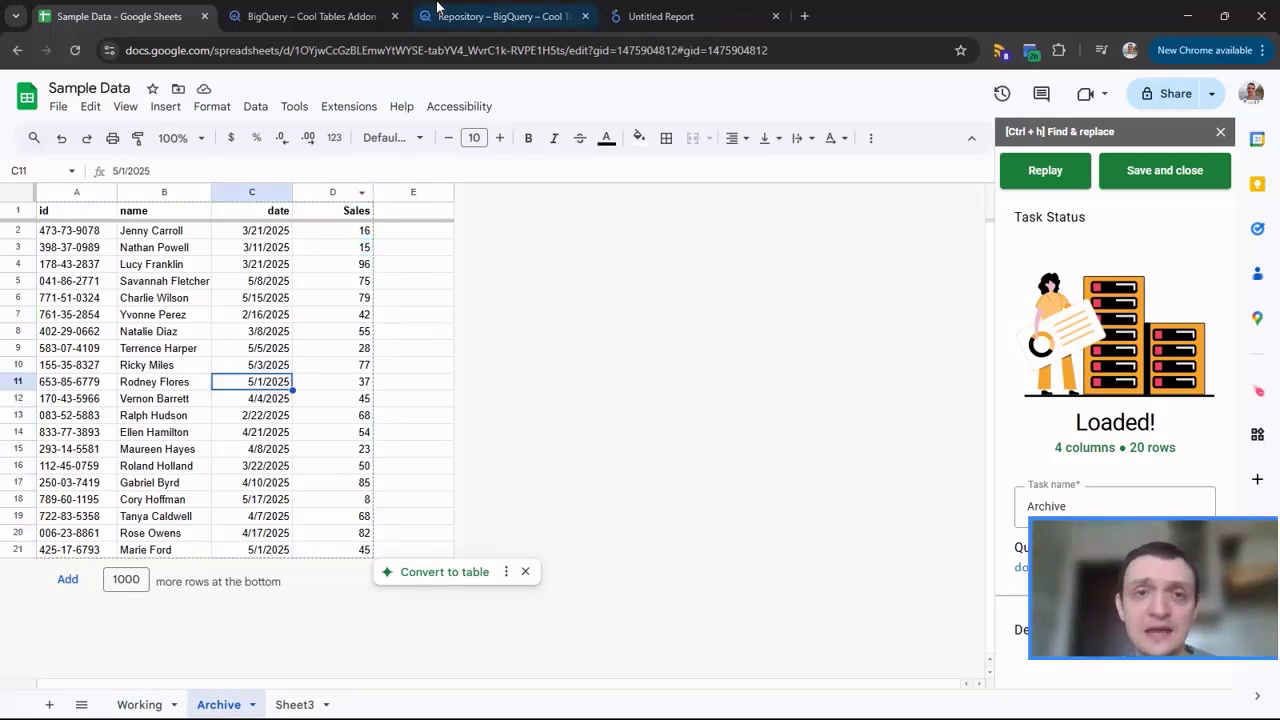
Switch to BigQuery and look at the report1 view's available actions and its schema
click(484, 19)
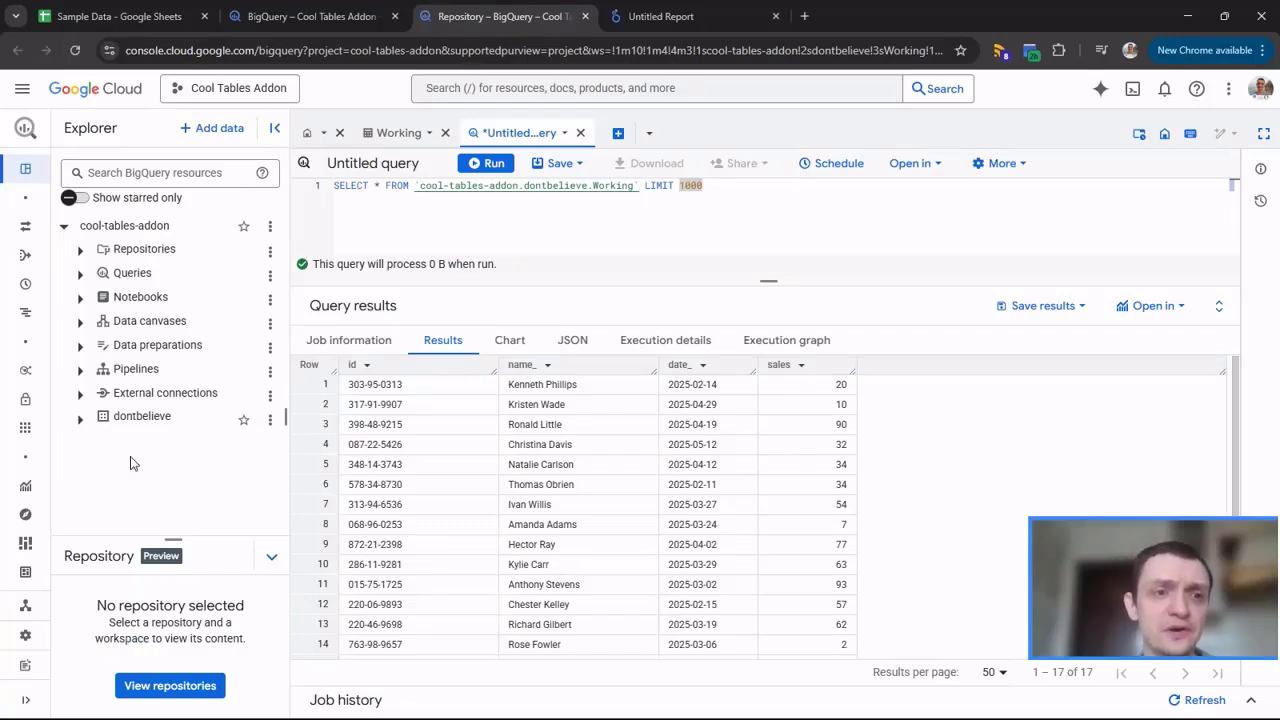
key(ctrl+shift+Tab)
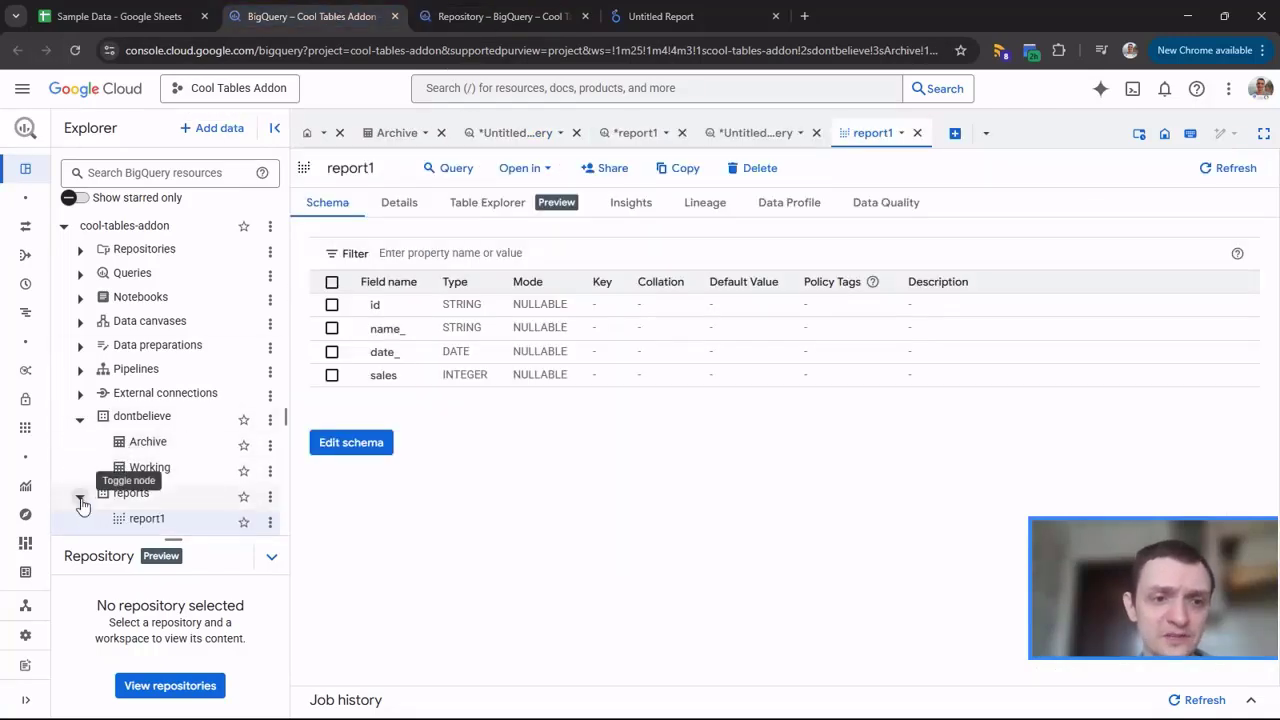
click(270, 522)
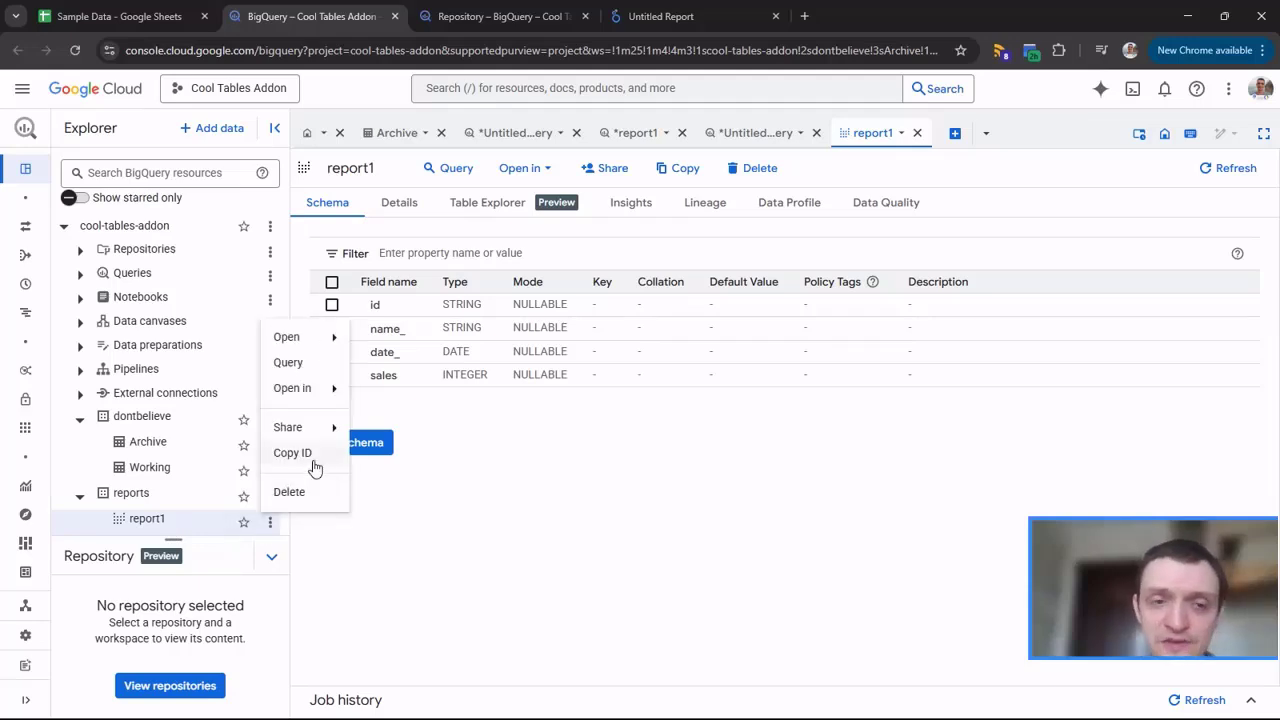
mouse_move(323, 337)
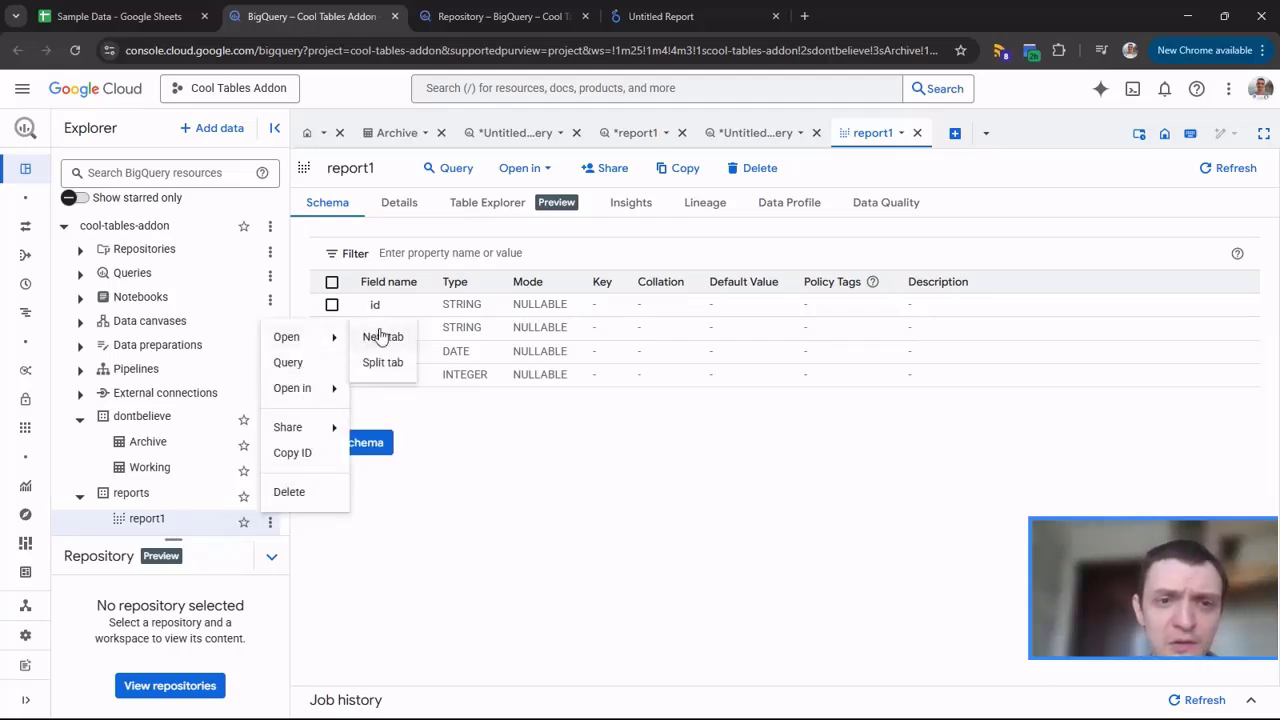
click(380, 337)
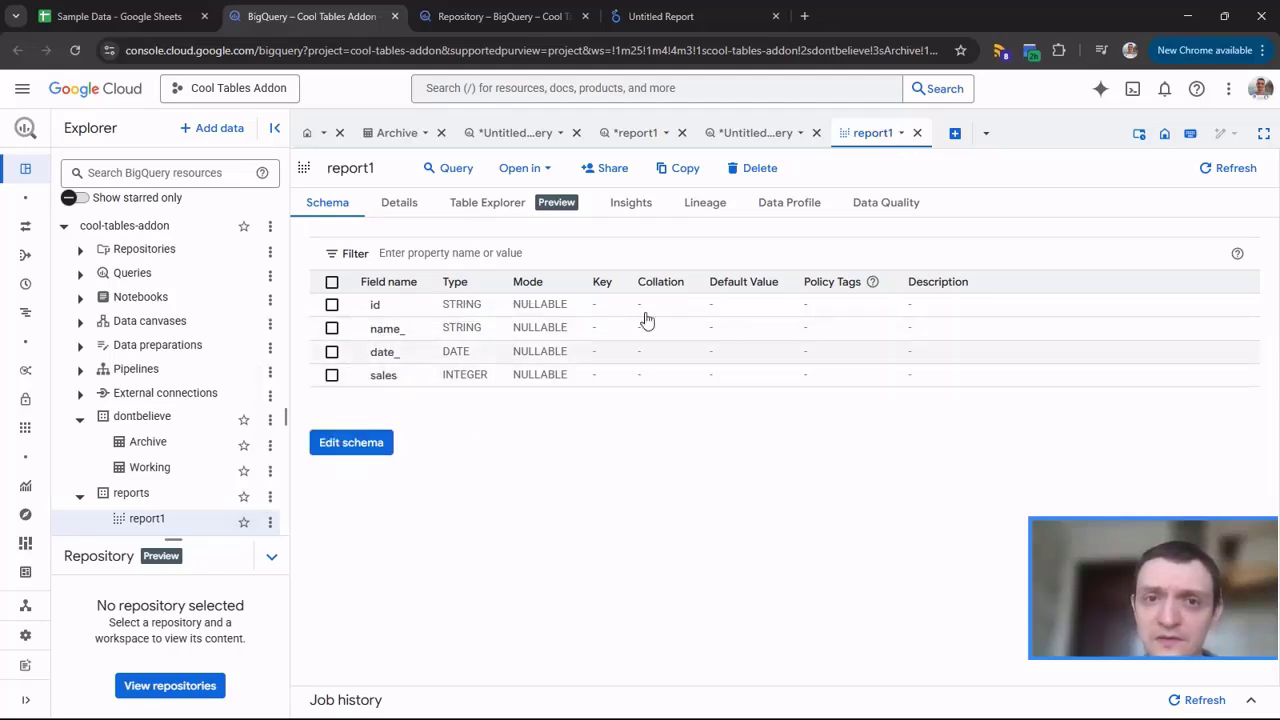
click(379, 441)
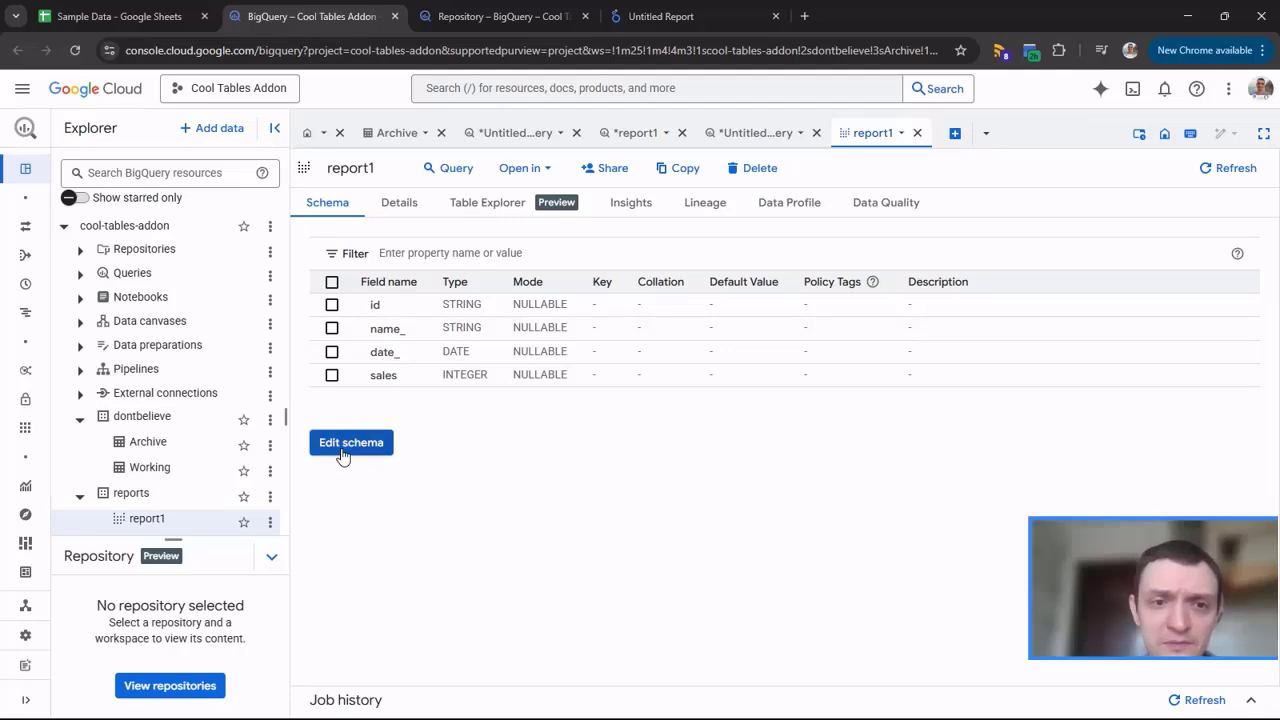
click(350, 697)
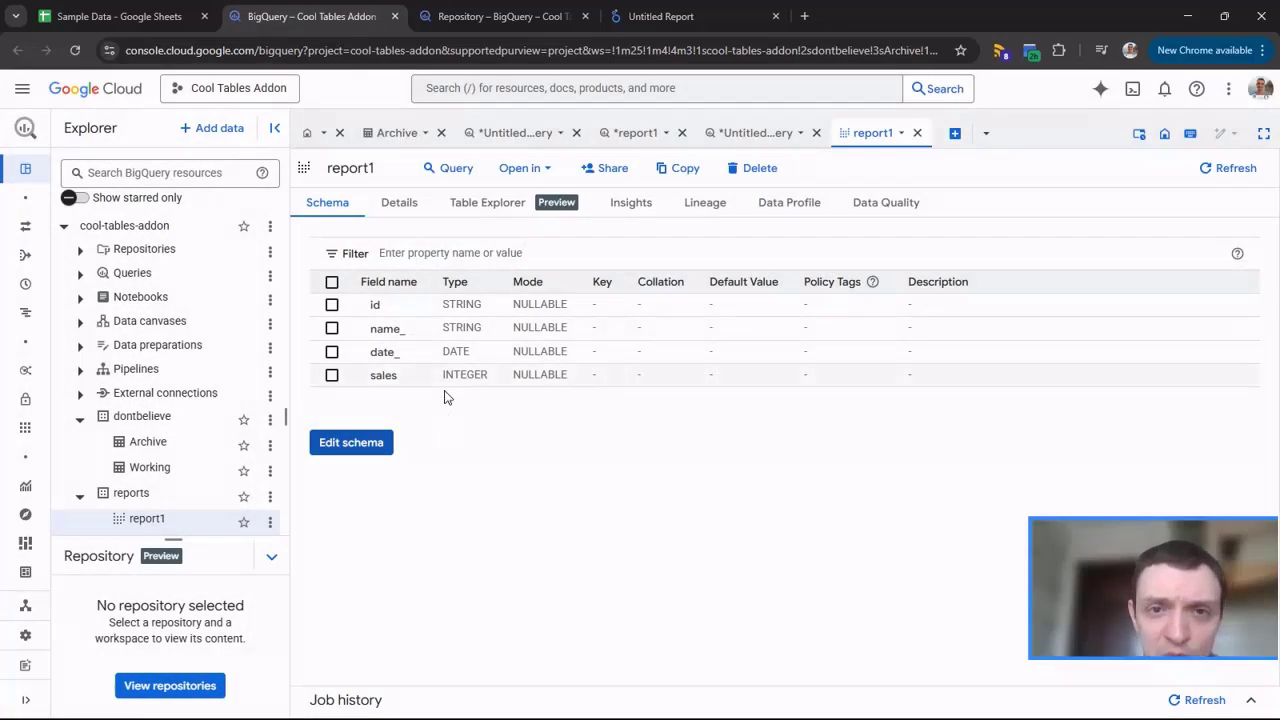
Show the report1 view's details and open its query for editing
click(399, 202)
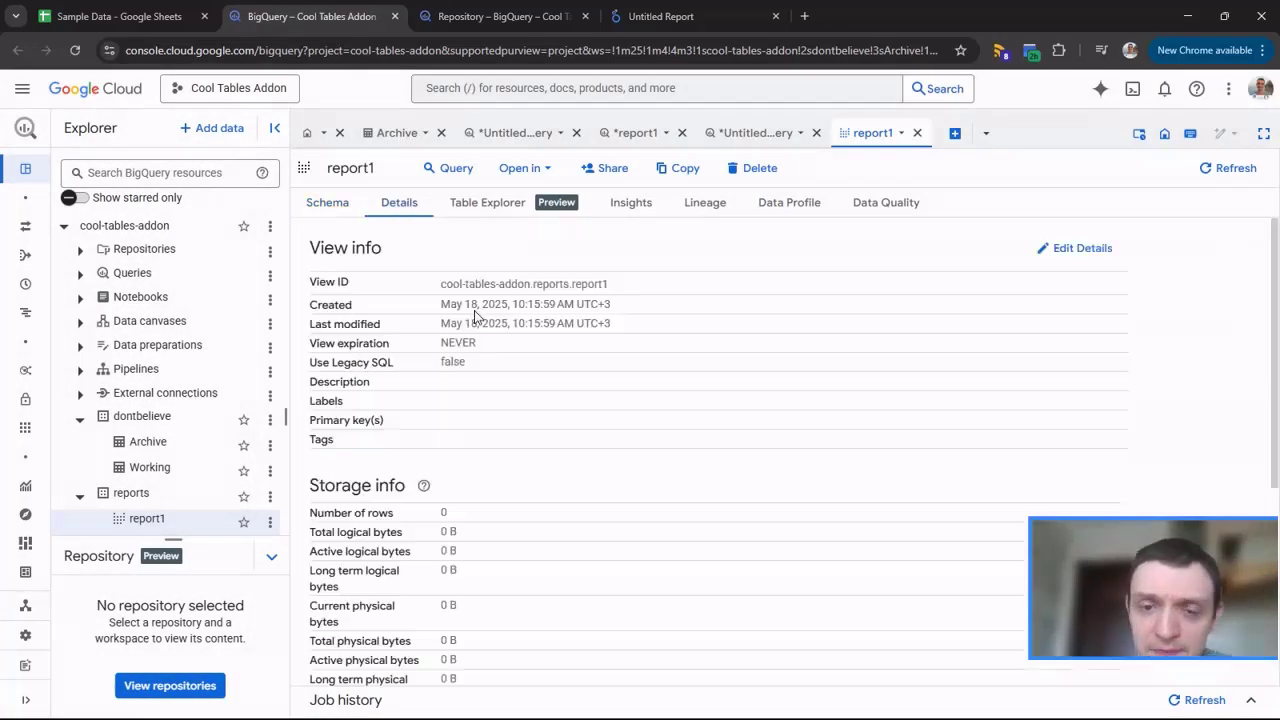
click(343, 205)
click(400, 212)
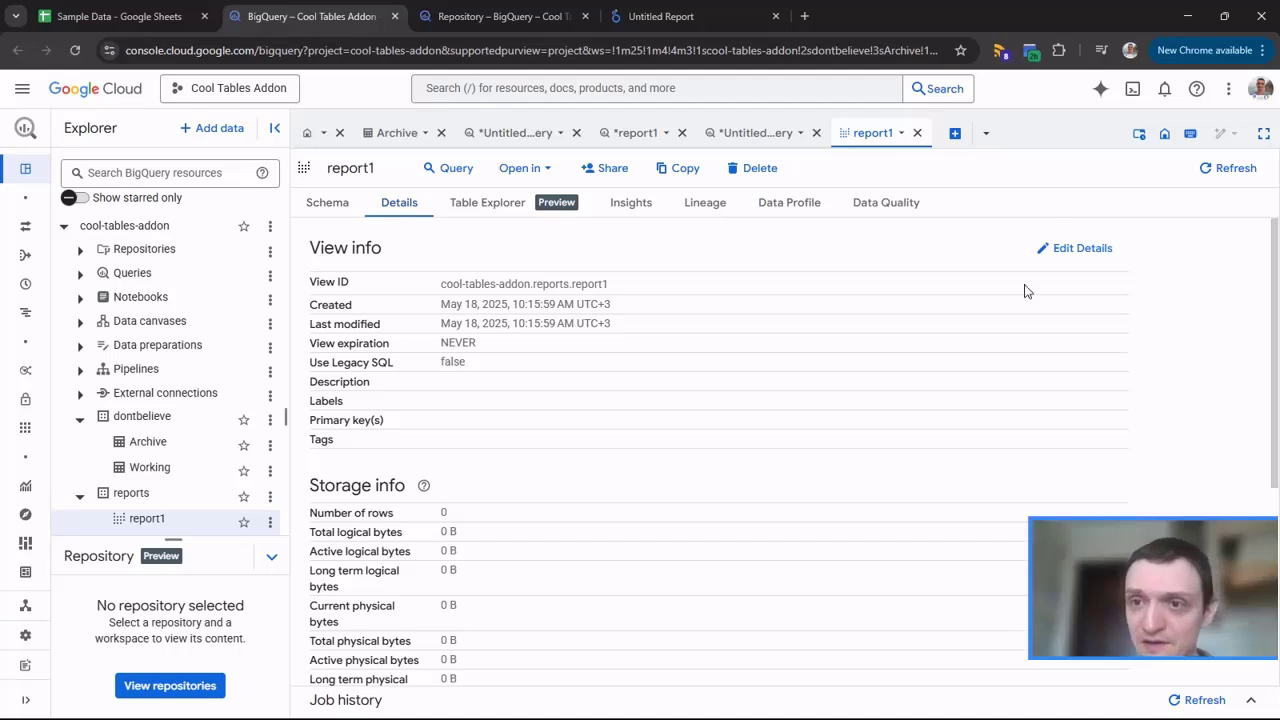
scroll(950, 370, down, 3)
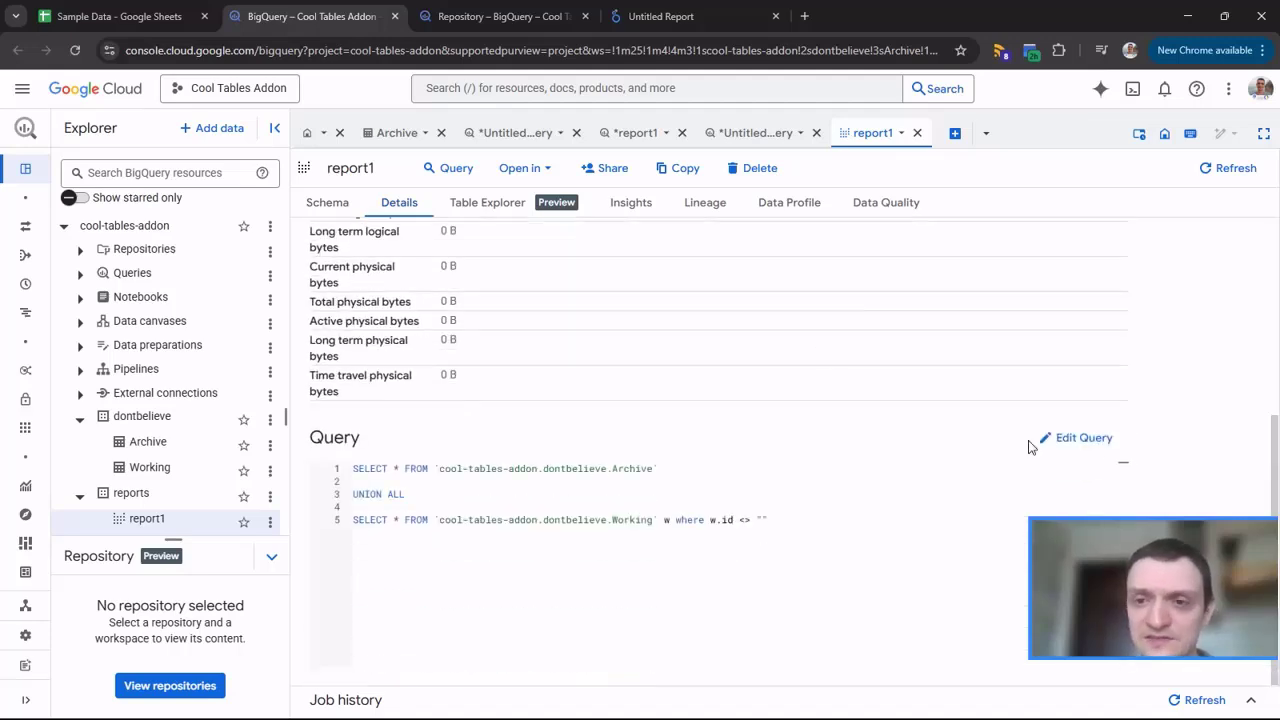
click(1045, 440)
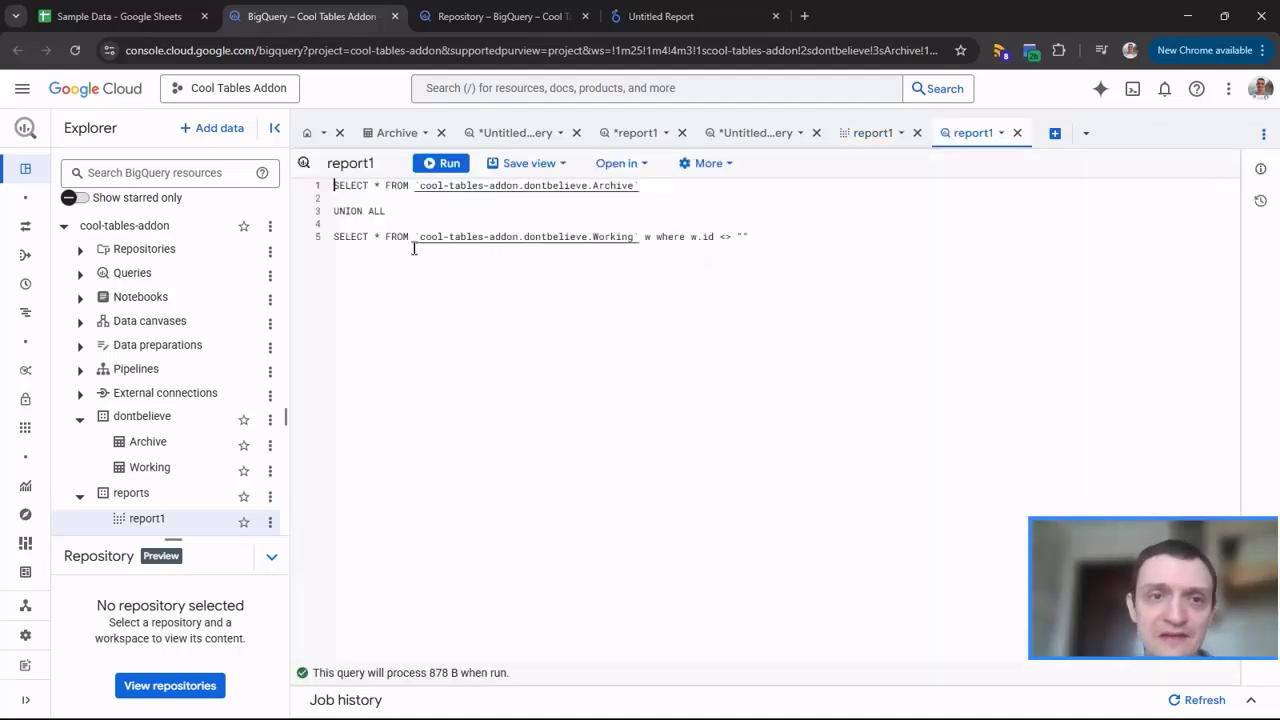
Examine the report1 query, including its UNION ALL line and the two SELECT statements it joins
click(408, 210)
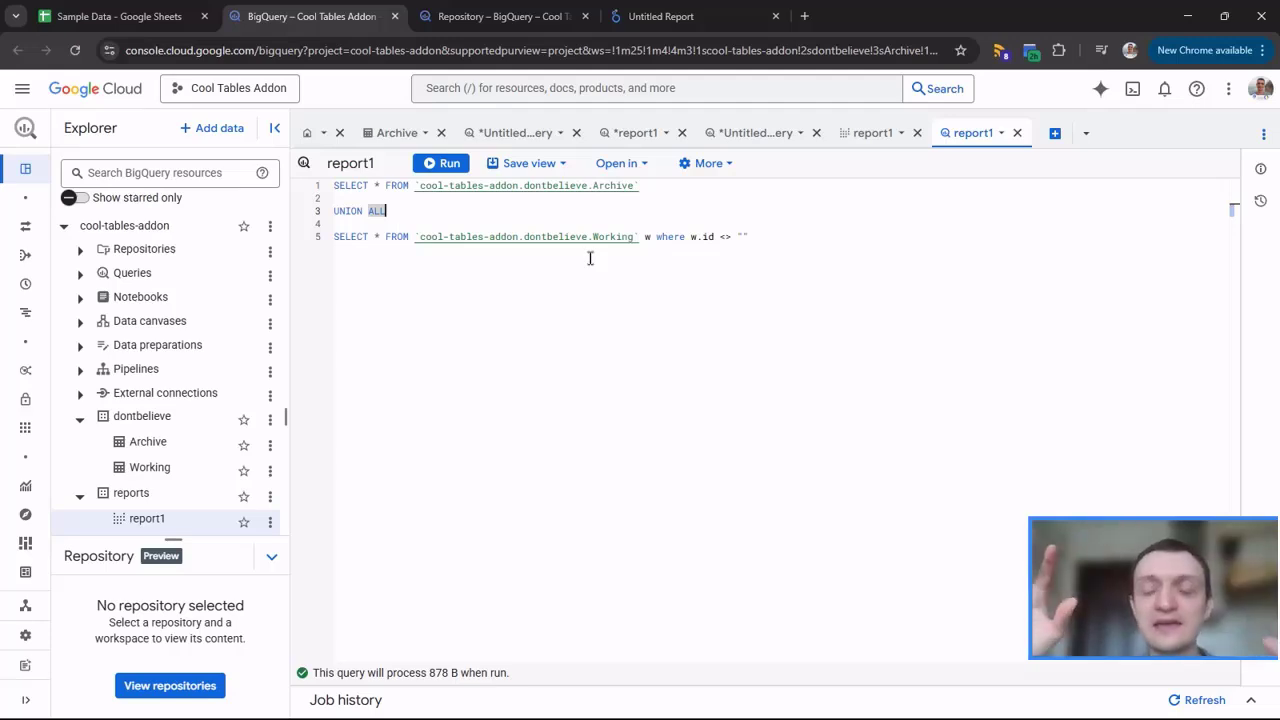
click(756, 237)
key(ctrl+a)
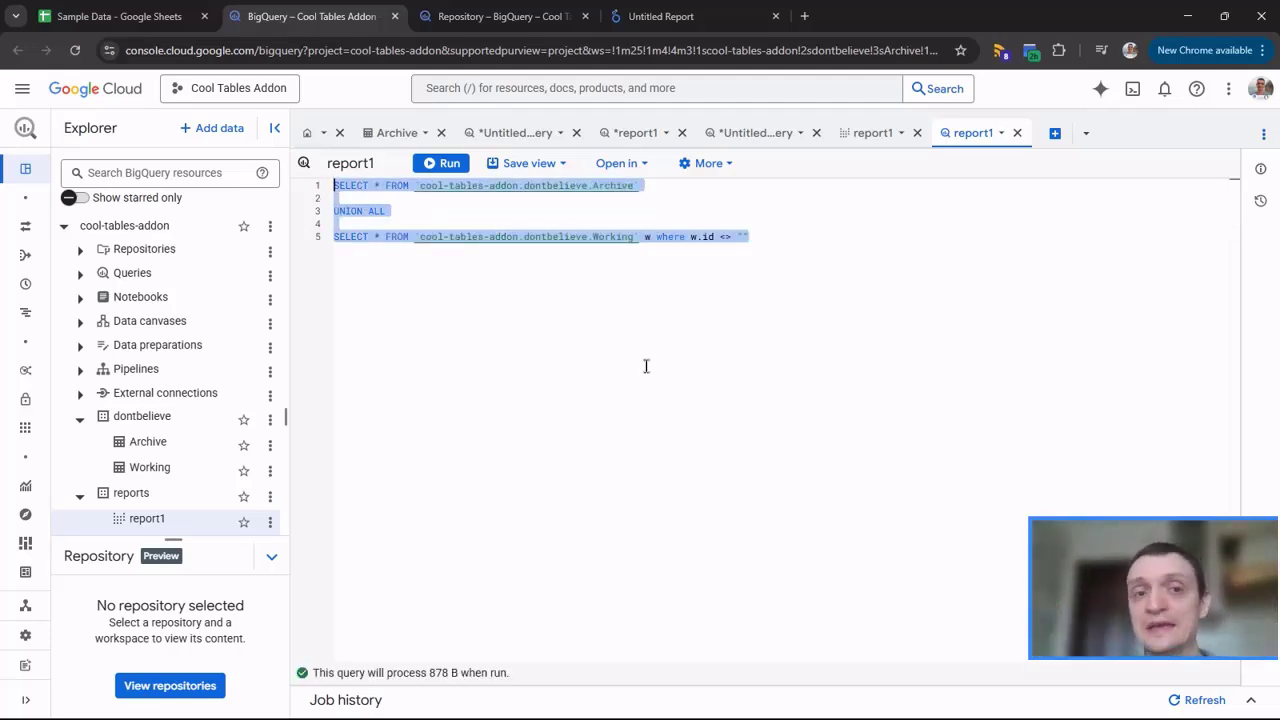
click(521, 224)
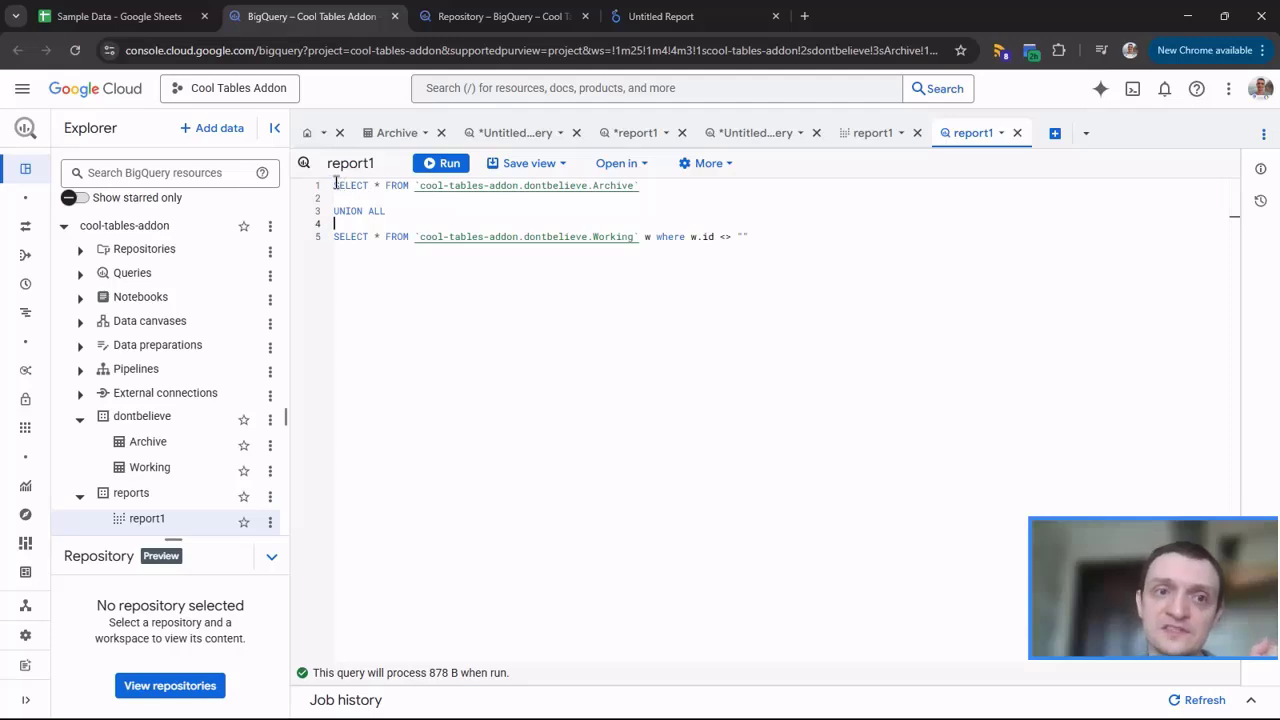
drag(334, 185, 743, 226)
click(686, 216)
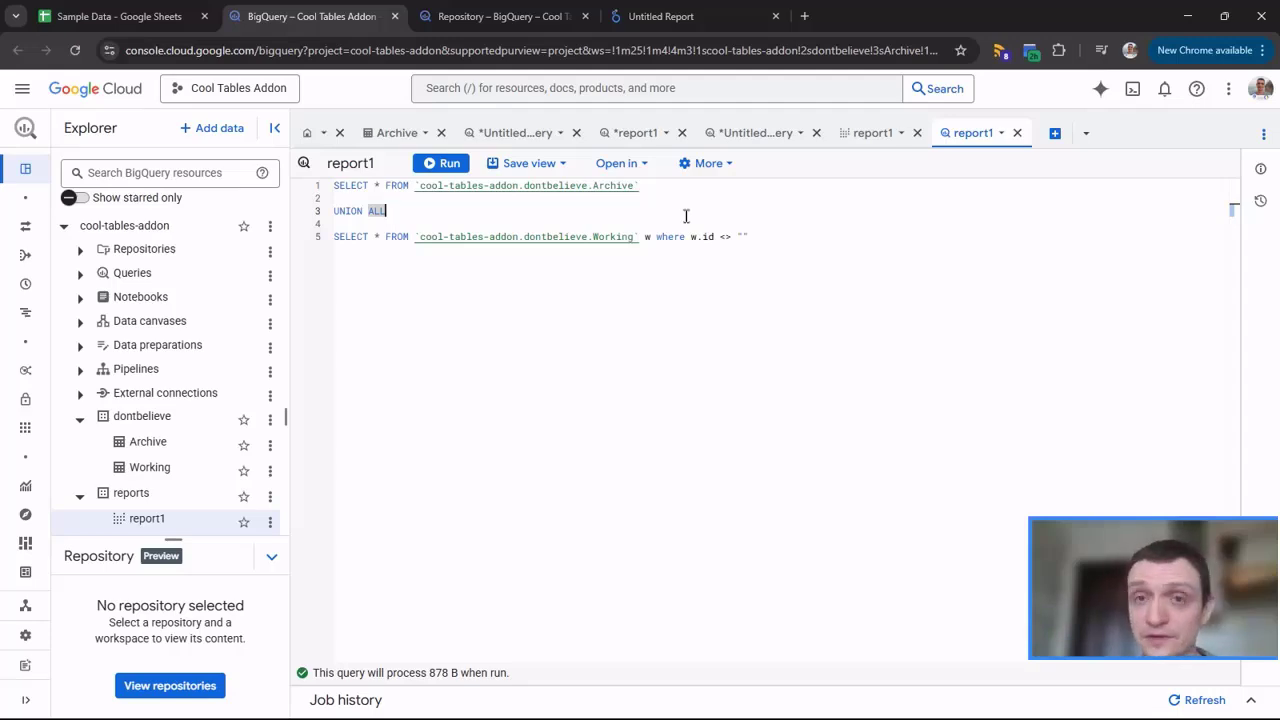
Review the Looker Studio quarterly table, the Archive sheet's columns in Google Sheets and the Working and report1 queries in BigQuery
click(661, 20)
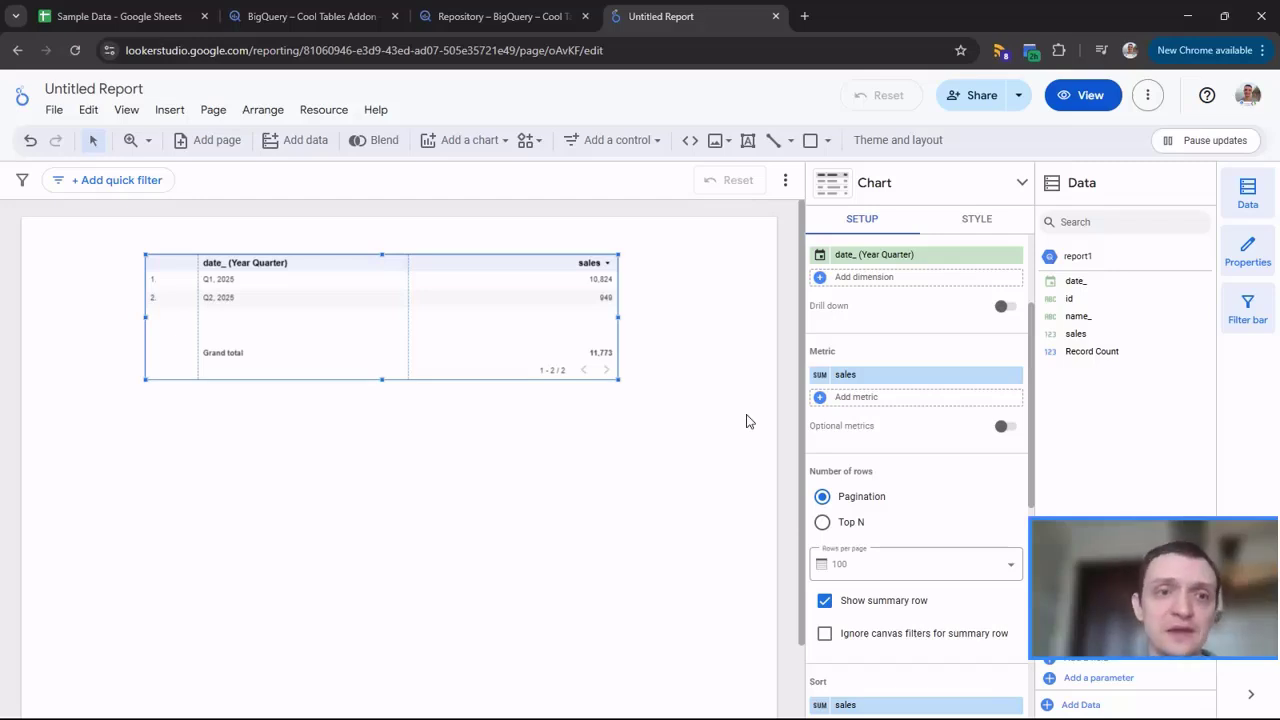
click(140, 28)
click(170, 290)
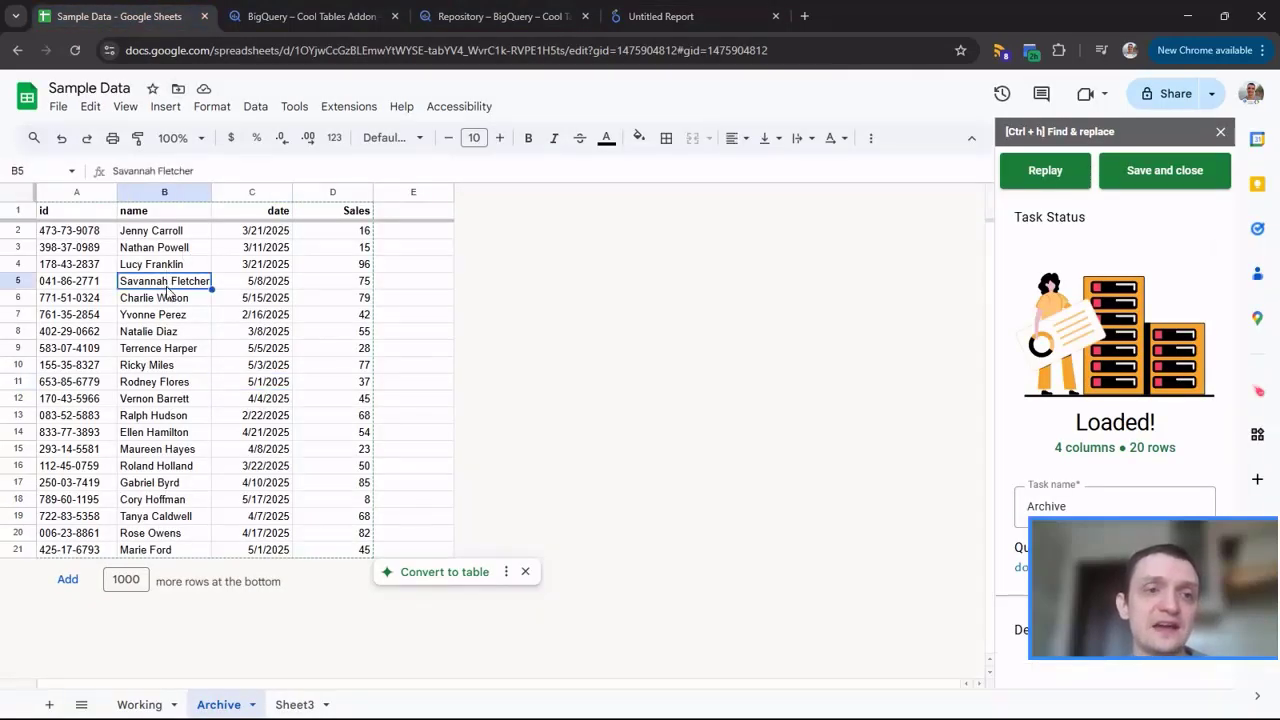
click(160, 211)
click(148, 348)
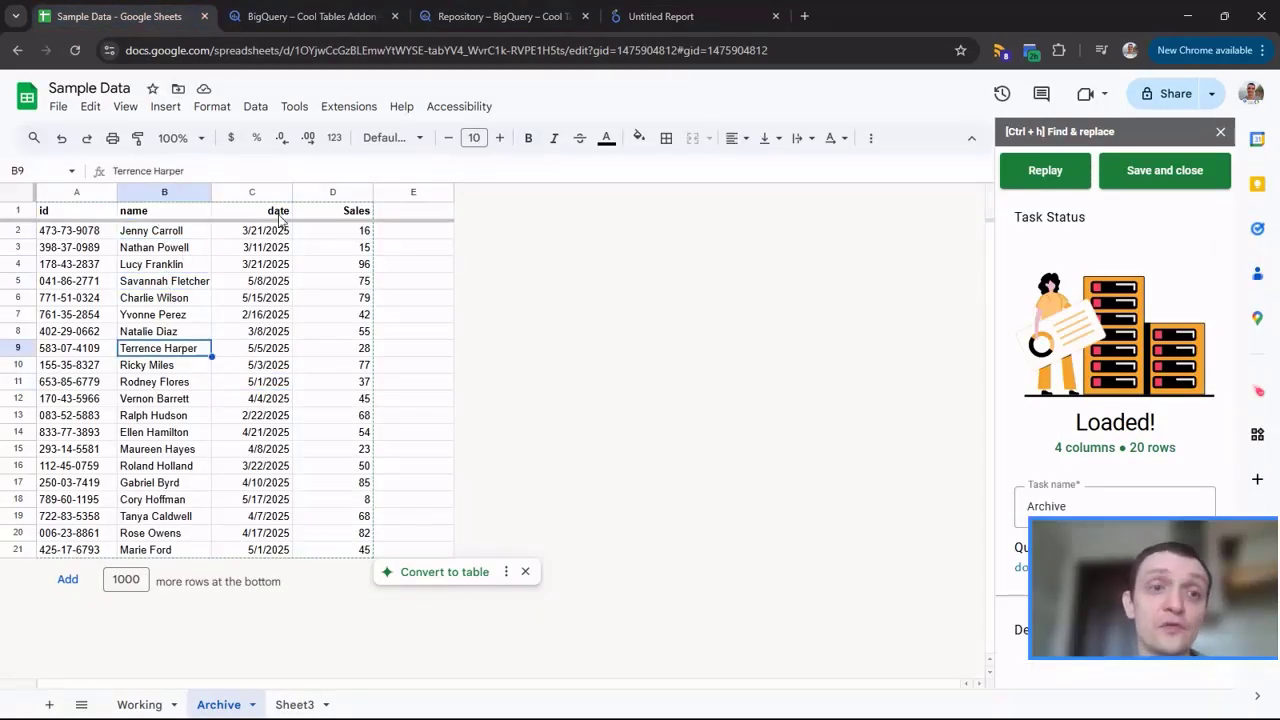
click(262, 247)
click(495, 16)
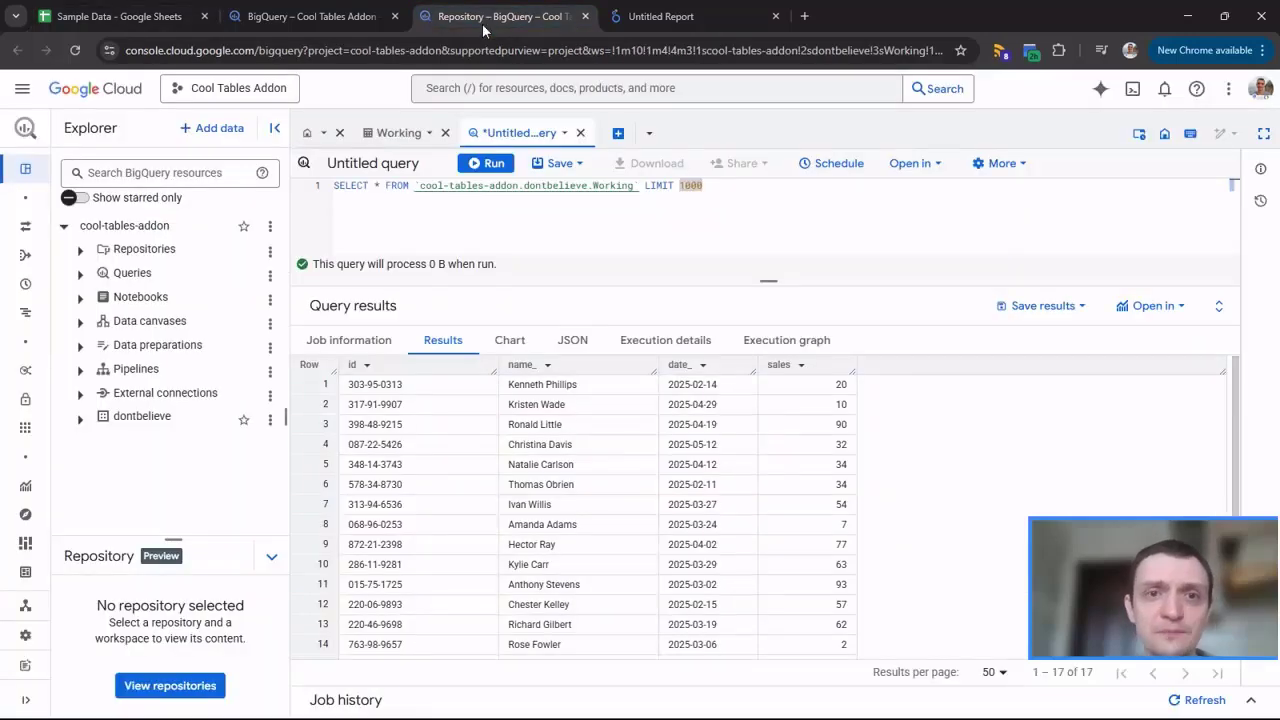
click(322, 25)
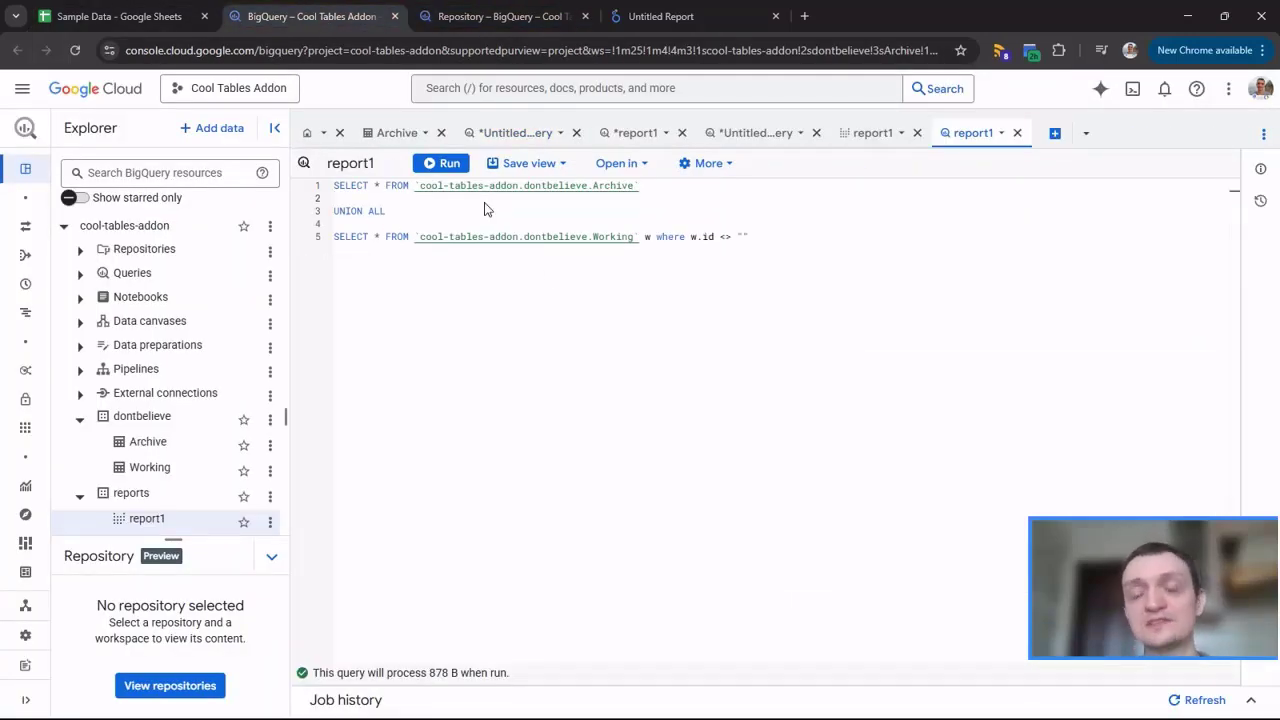
Switch to Looker Studio and refresh the report data
click(655, 20)
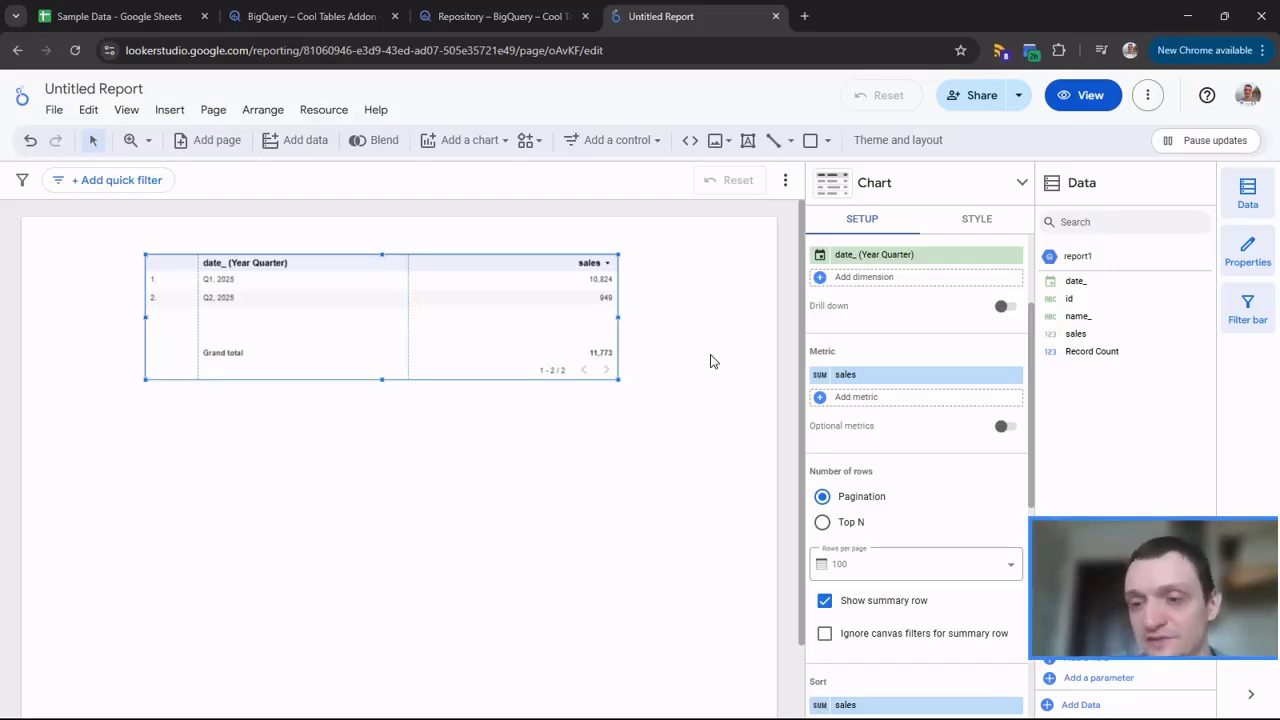
click(1147, 97)
click(1178, 138)
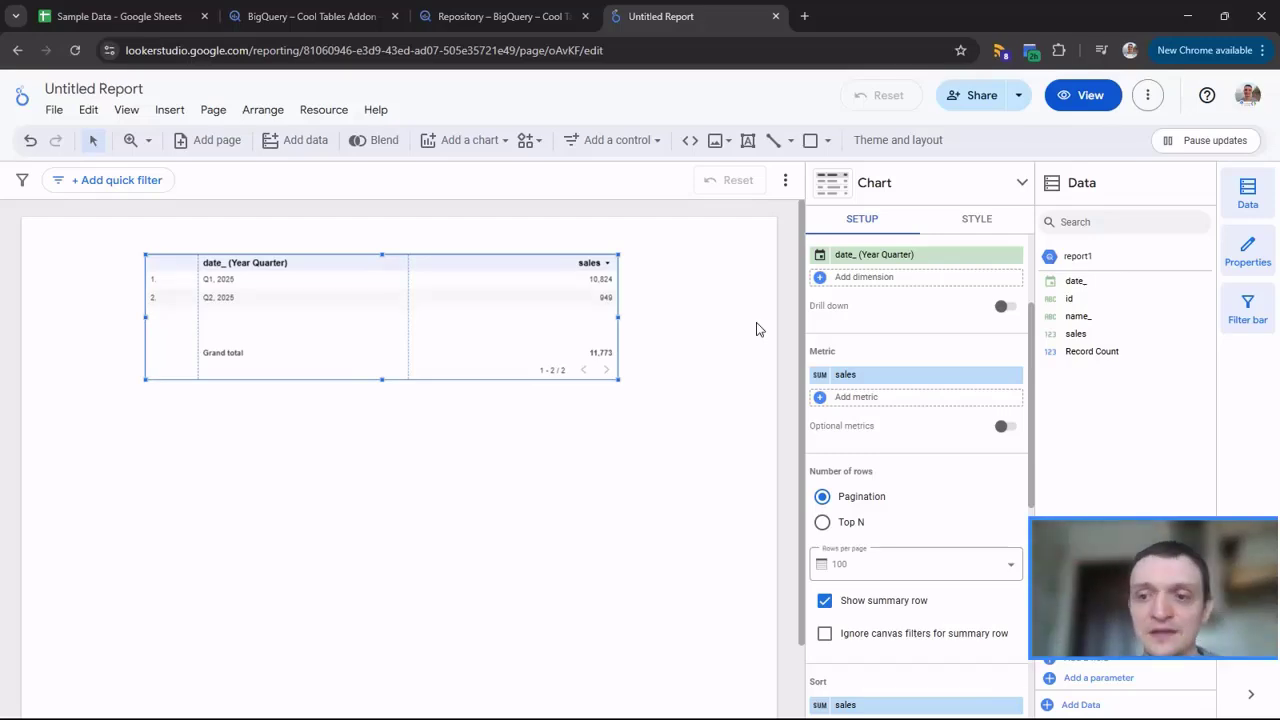
Switch to BigQuery and wrap the whole report1 union query in a "with ( )" block
click(500, 16)
click(326, 18)
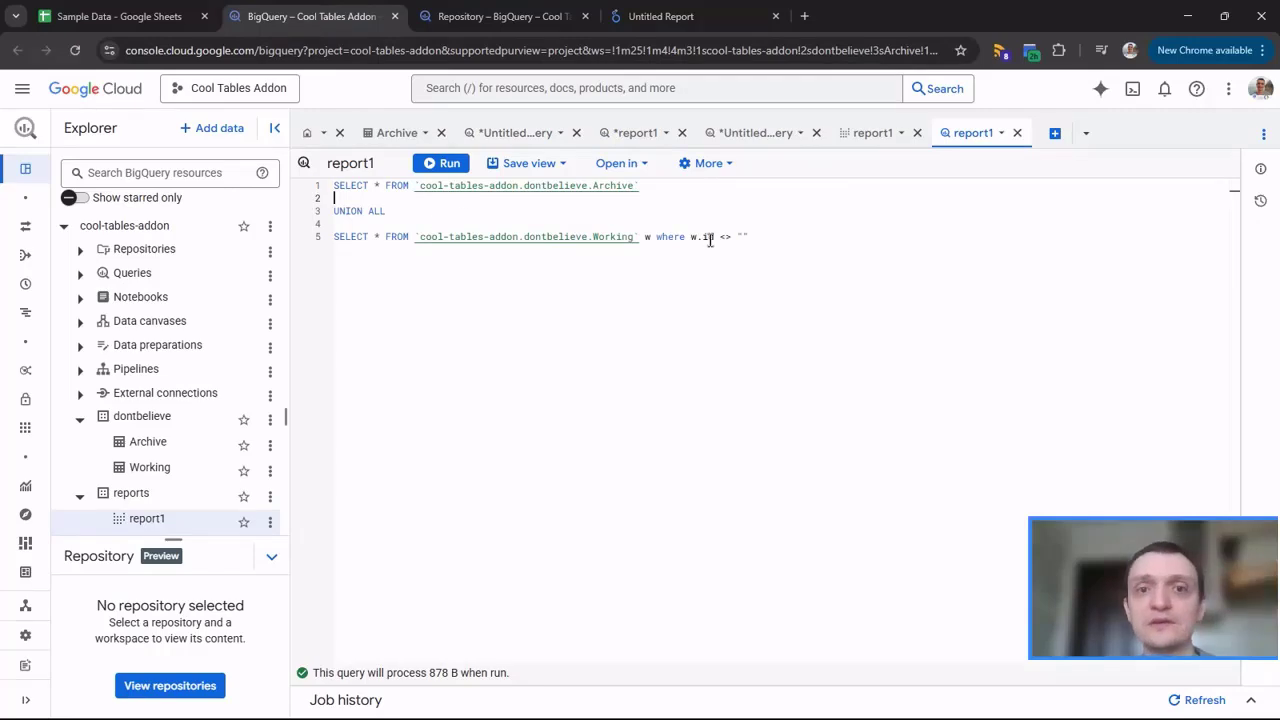
key(ctrl+a)
key(ctrl+c)
key(BackSpace)
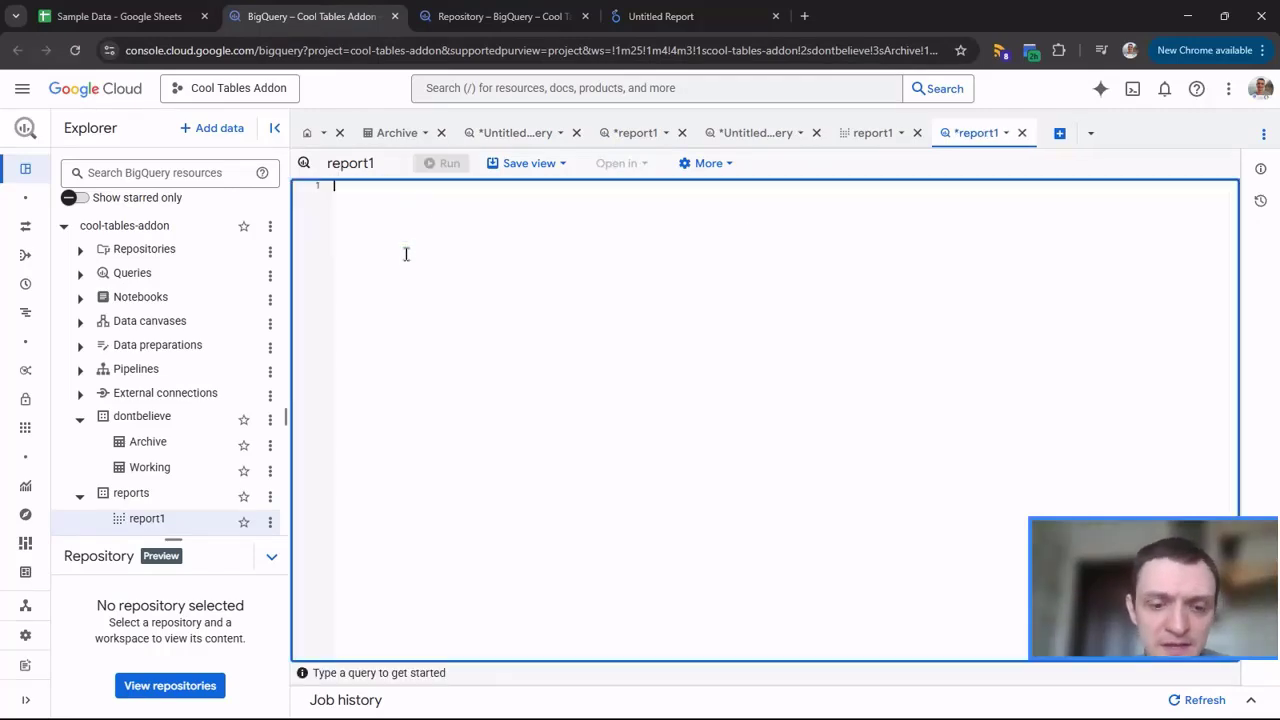
text(with ()
key(Return)
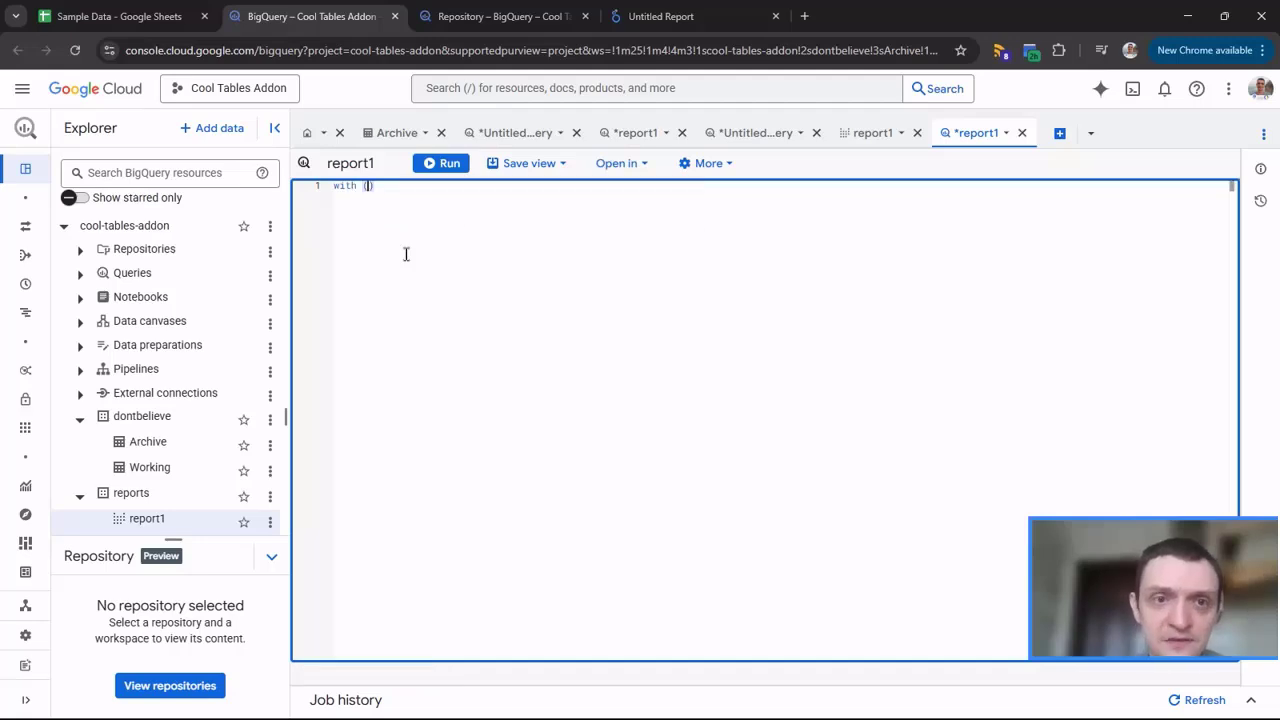
key(ctrl+v)
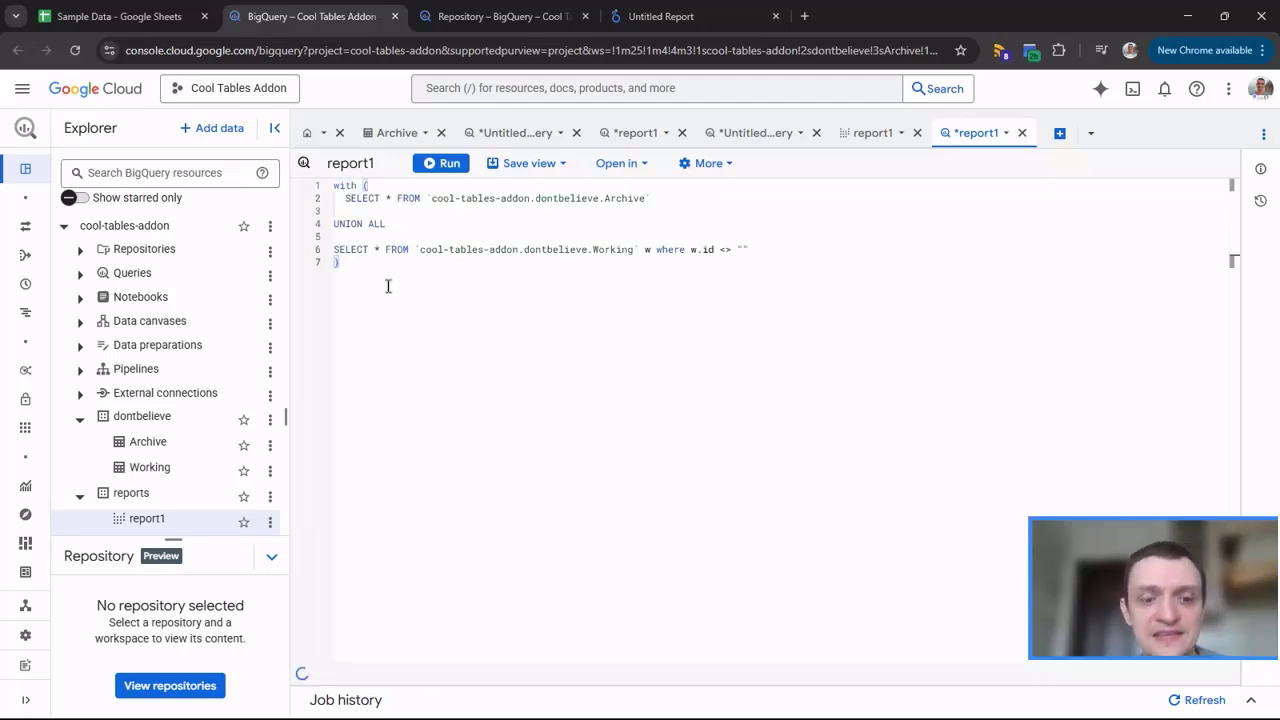
Add the name aaaa after the closing parenthesis of the with block
text(a)
key(Return)
key(Return)
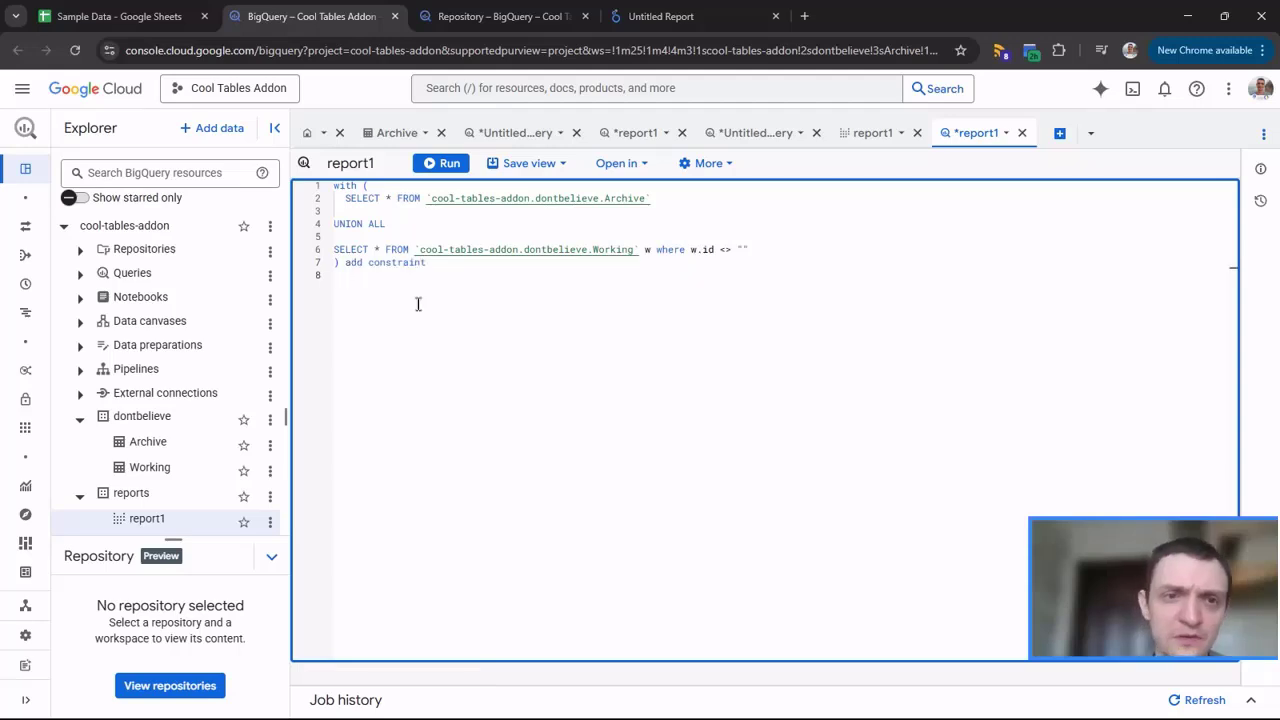
shift+click(348, 262)
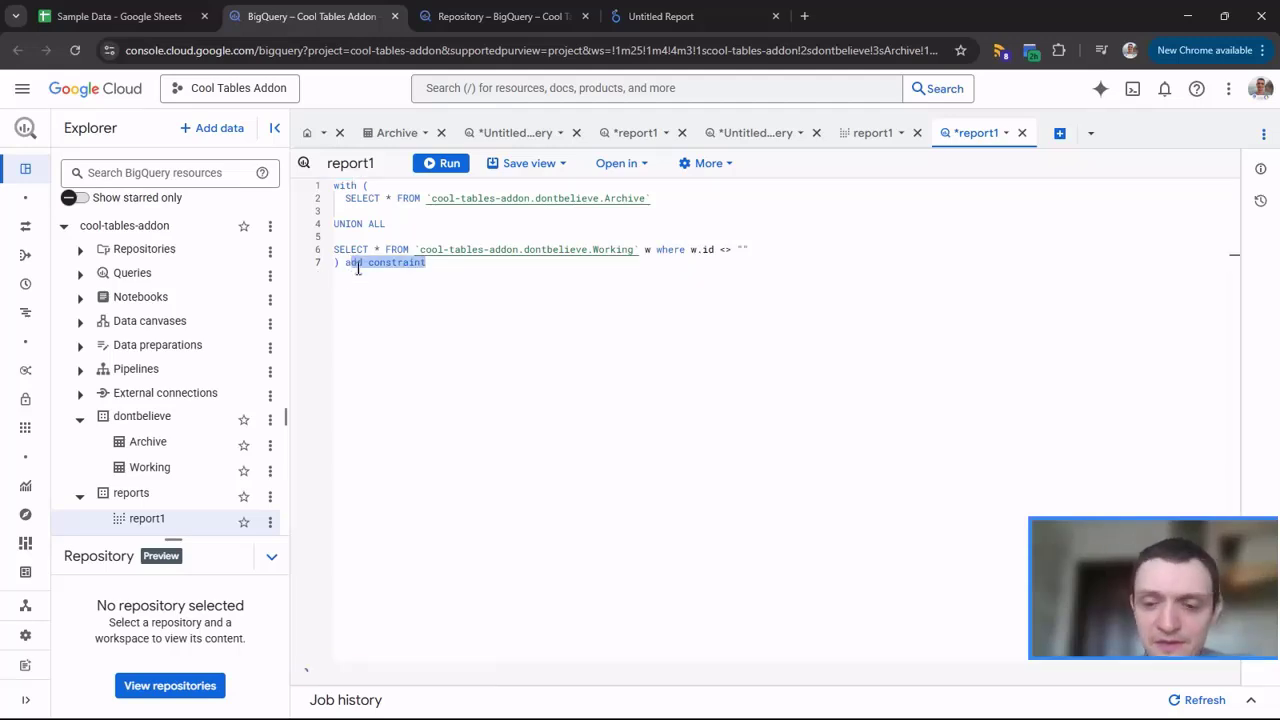
text(aaaa  )
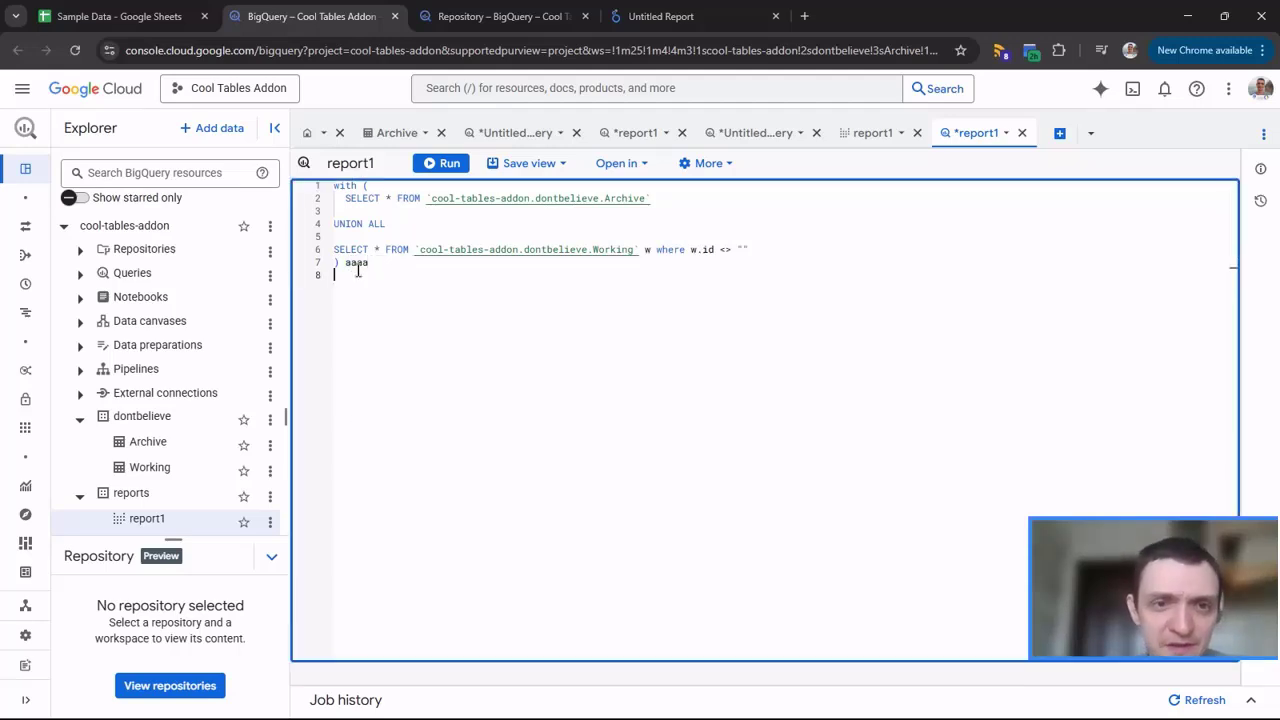
Add the line "select * from aaaa" below the with block in the report1 query
text(select a)
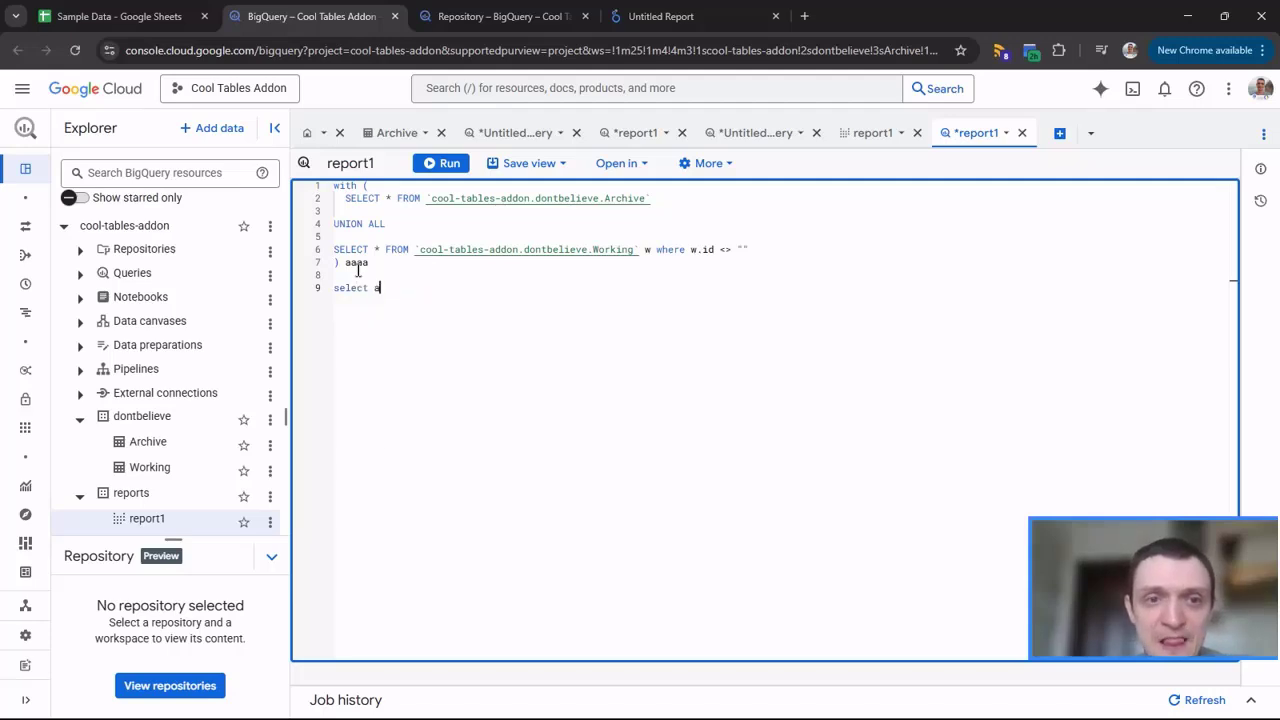
text(aaa)
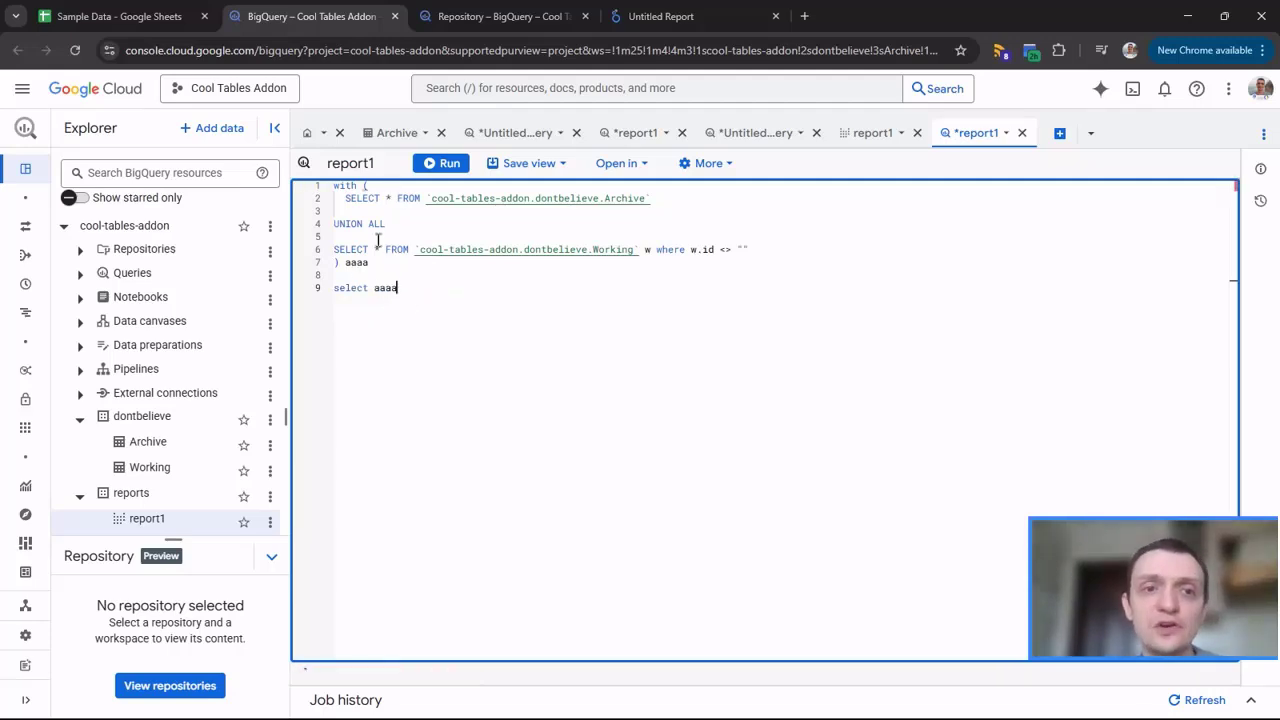
click(370, 287)
text(* frlm)
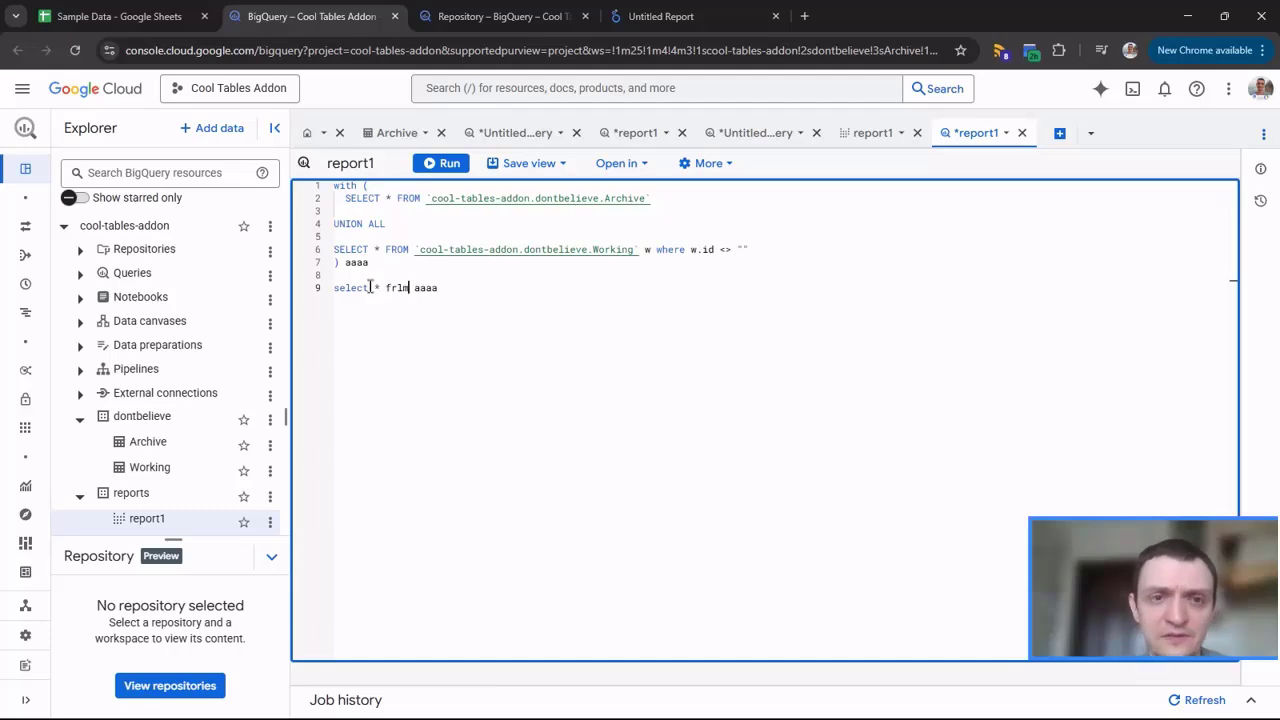
key(BackSpace)
key(BackSpace)
key(BackSpace)
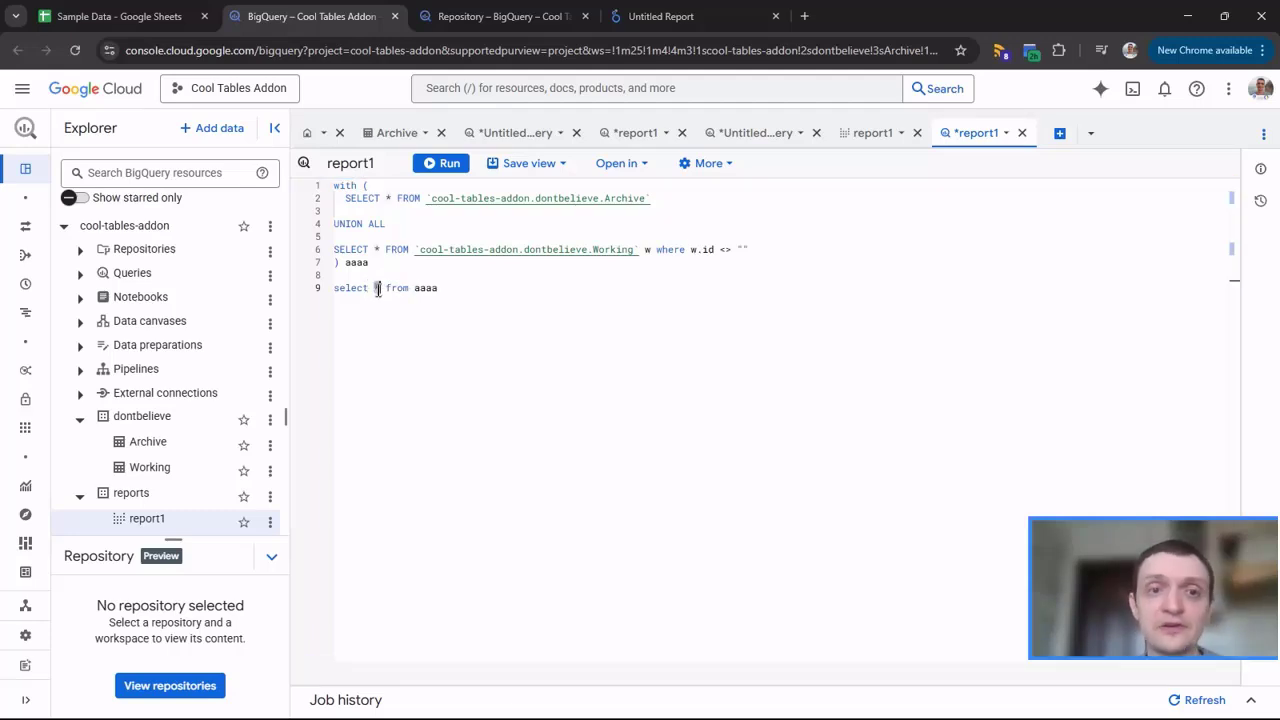
click(468, 291)
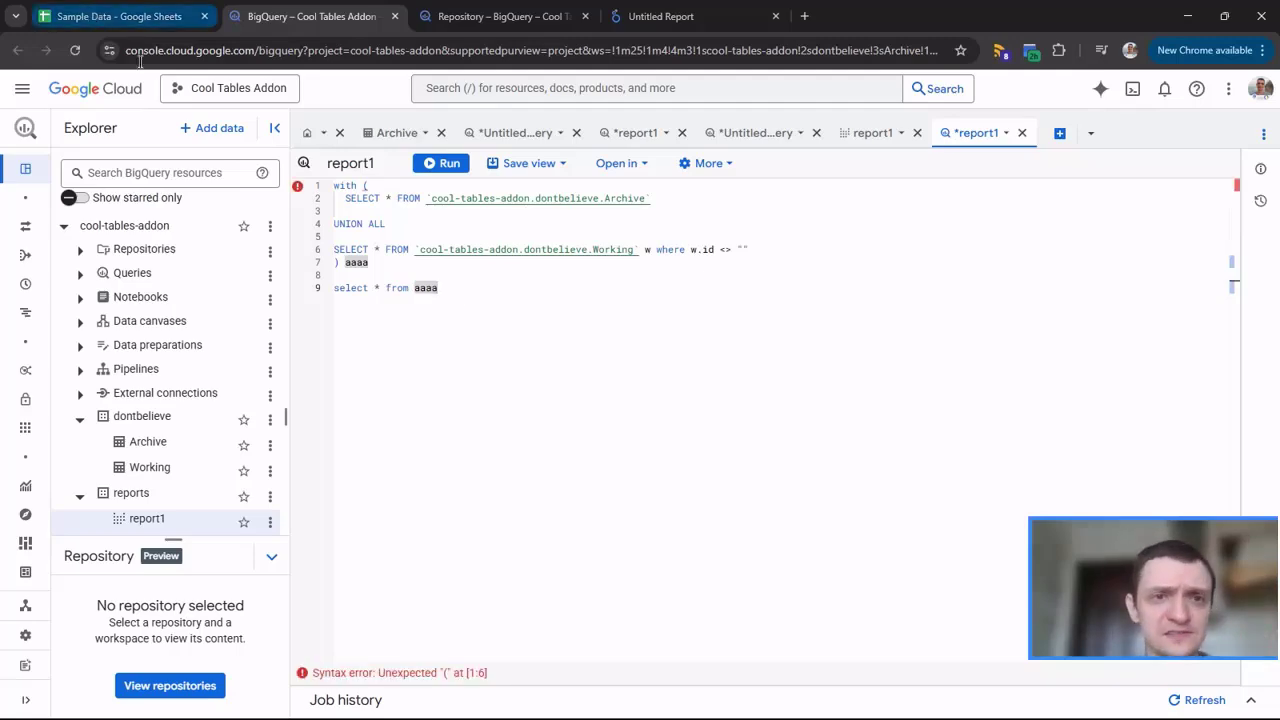
click(119, 16)
click(345, 213)
click(490, 17)
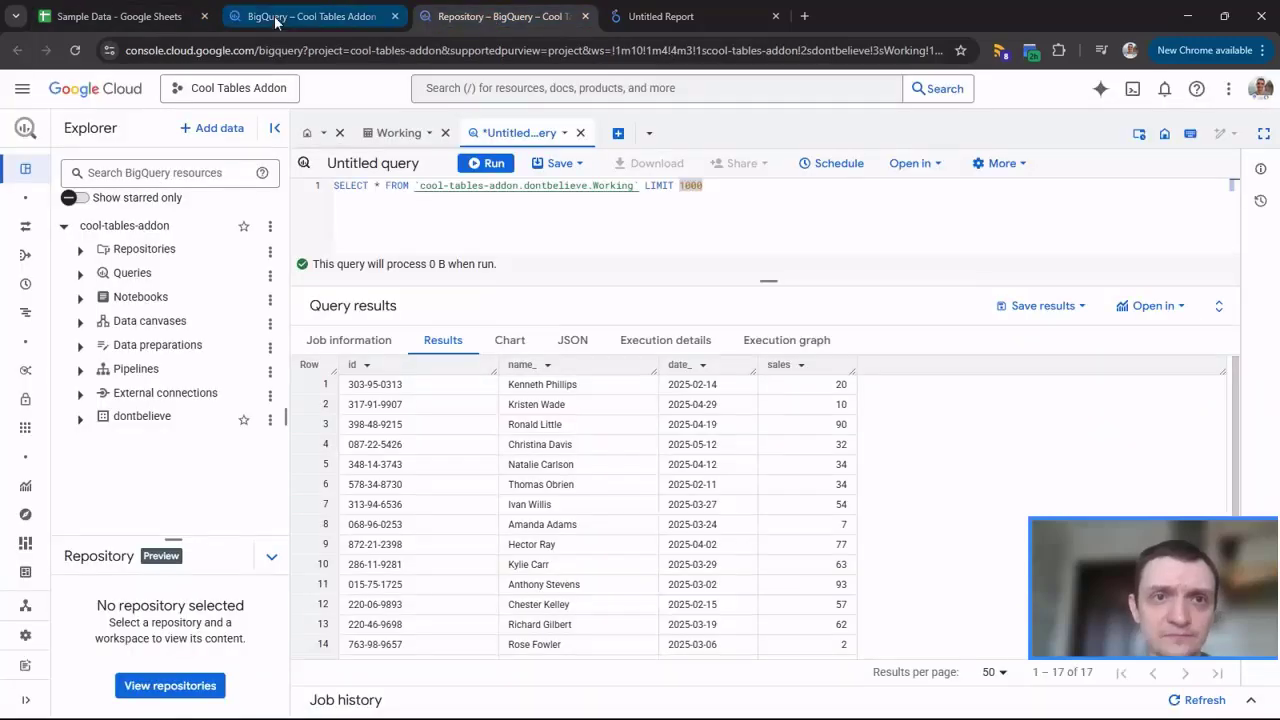
click(276, 18)
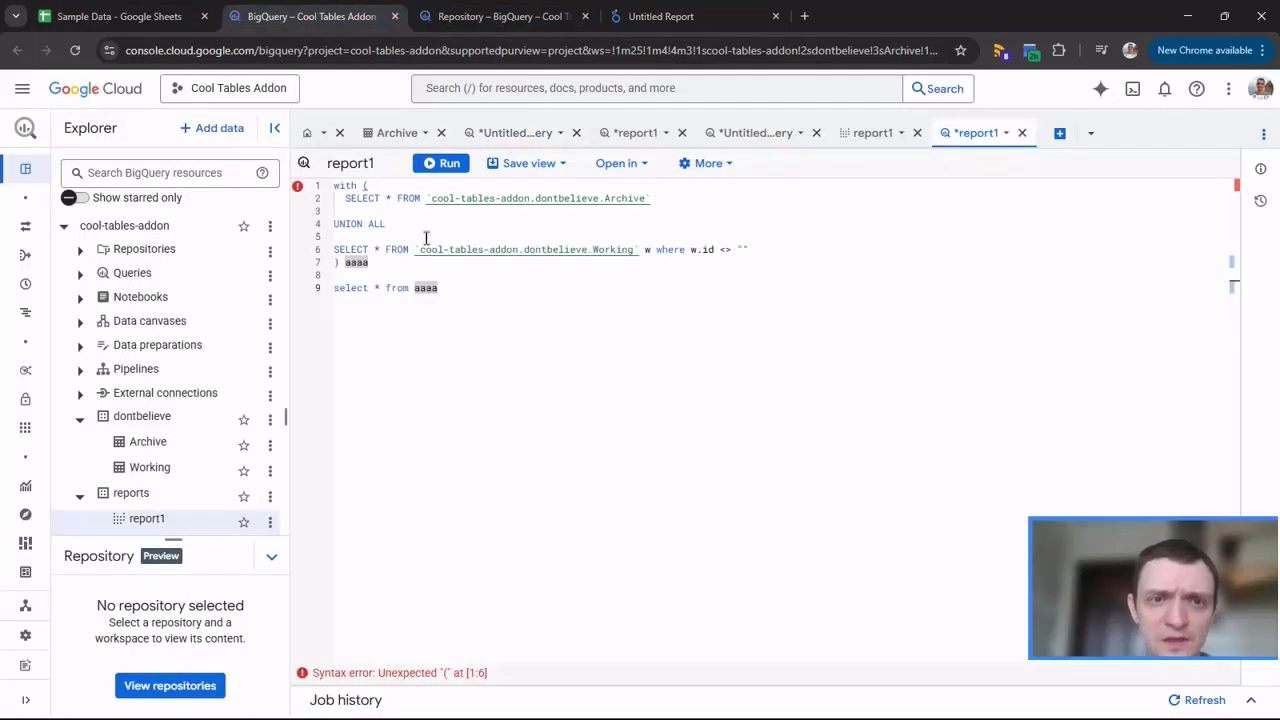
Move the name aaaa to the start of the block so its first line reads "with aaaa as ("
click(352, 263)
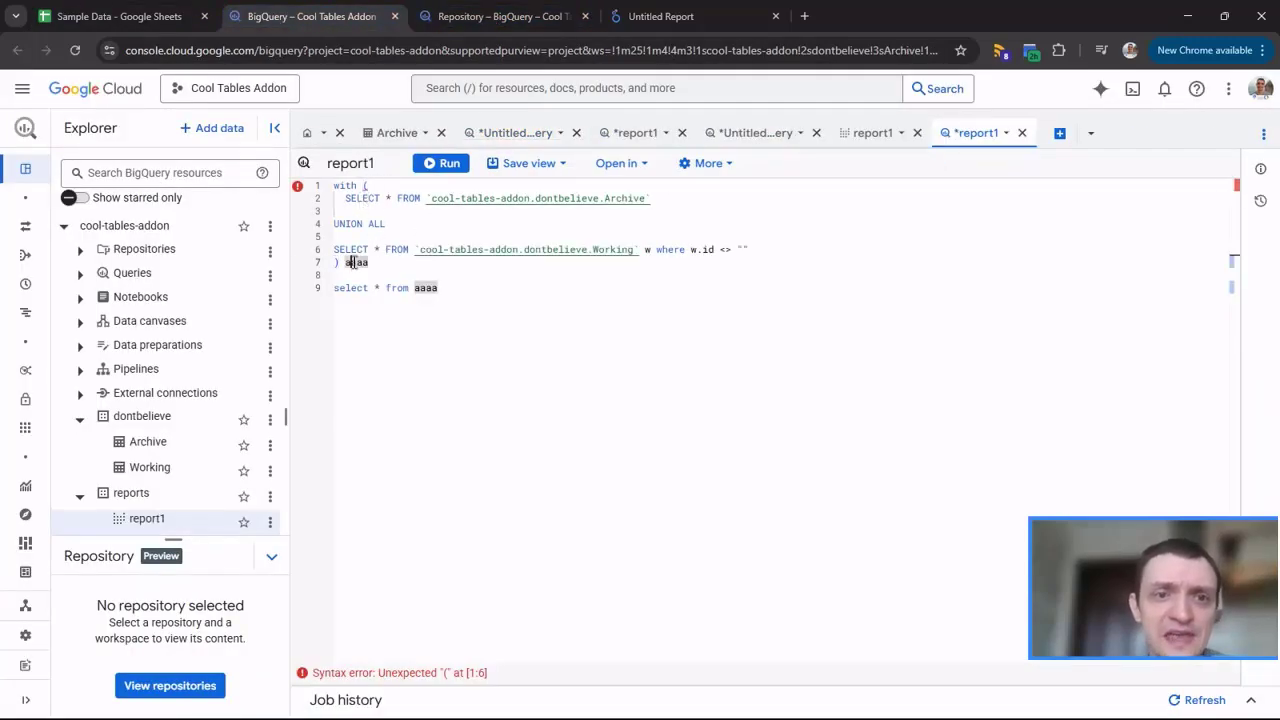
key(ctrl+x)
click(362, 188)
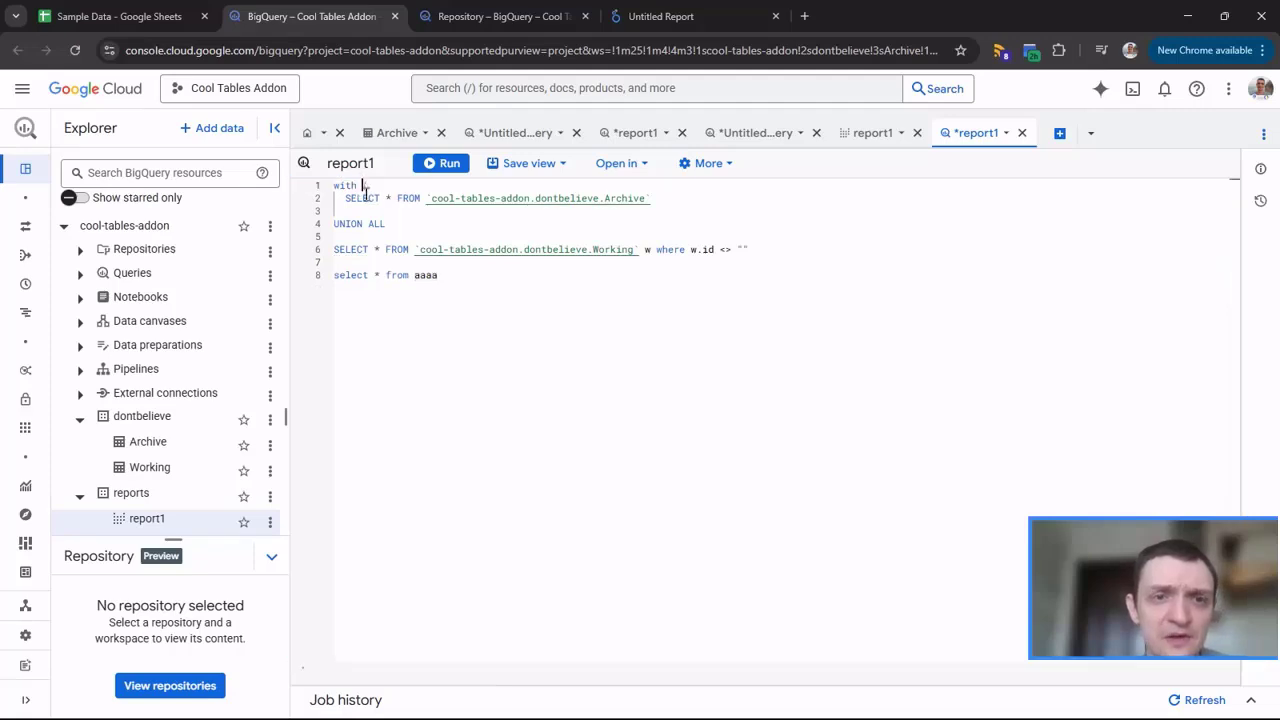
key(ctrl+v)
text(a)
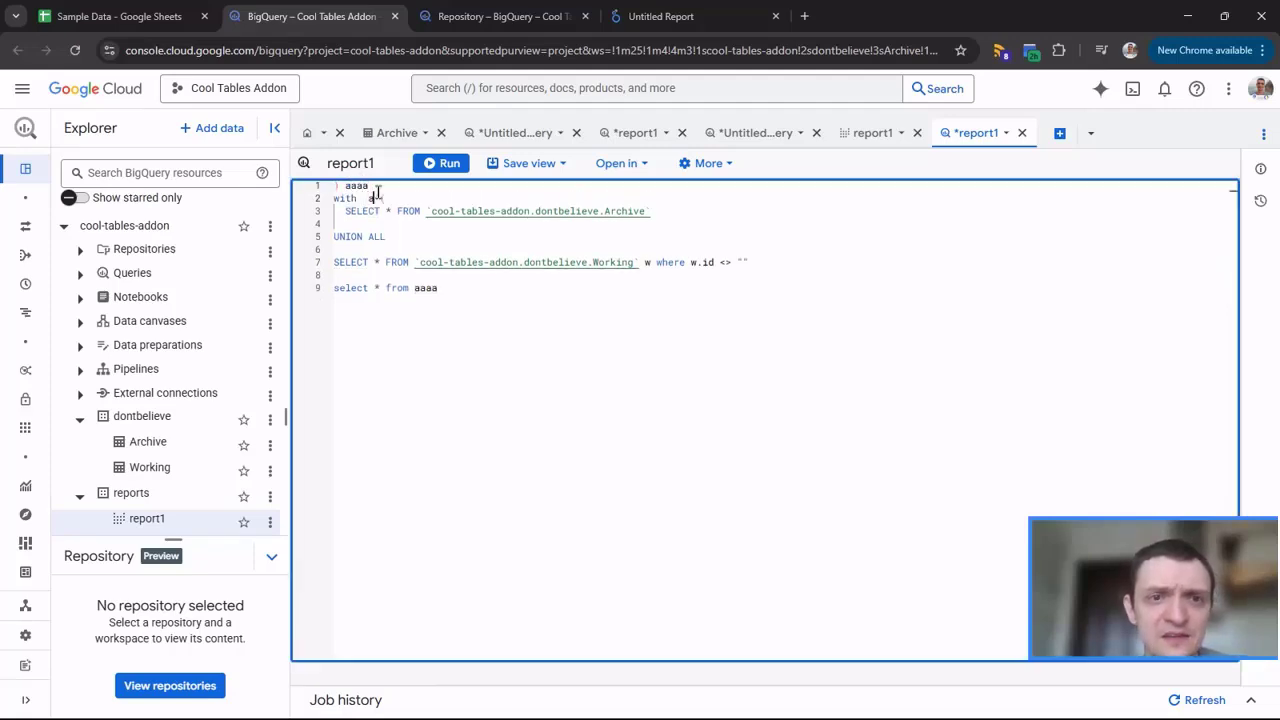
text(s ()
double_click(356, 186)
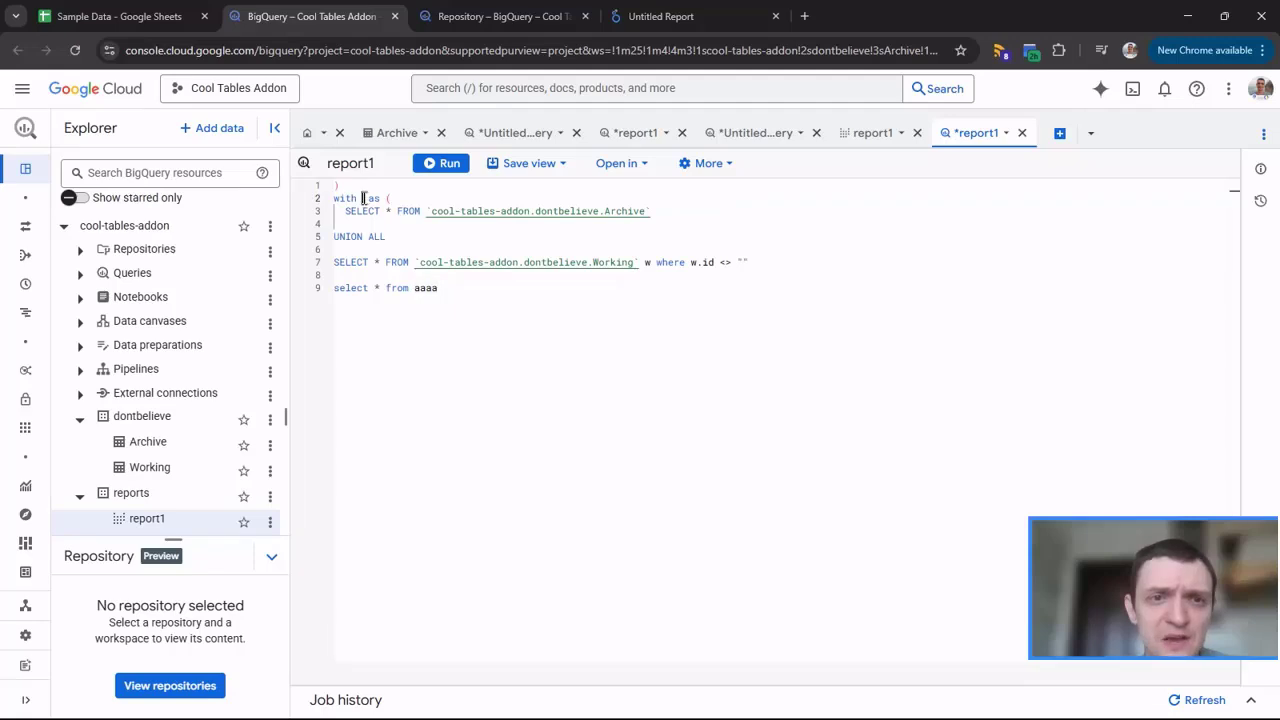
drag(356, 186, 363, 198)
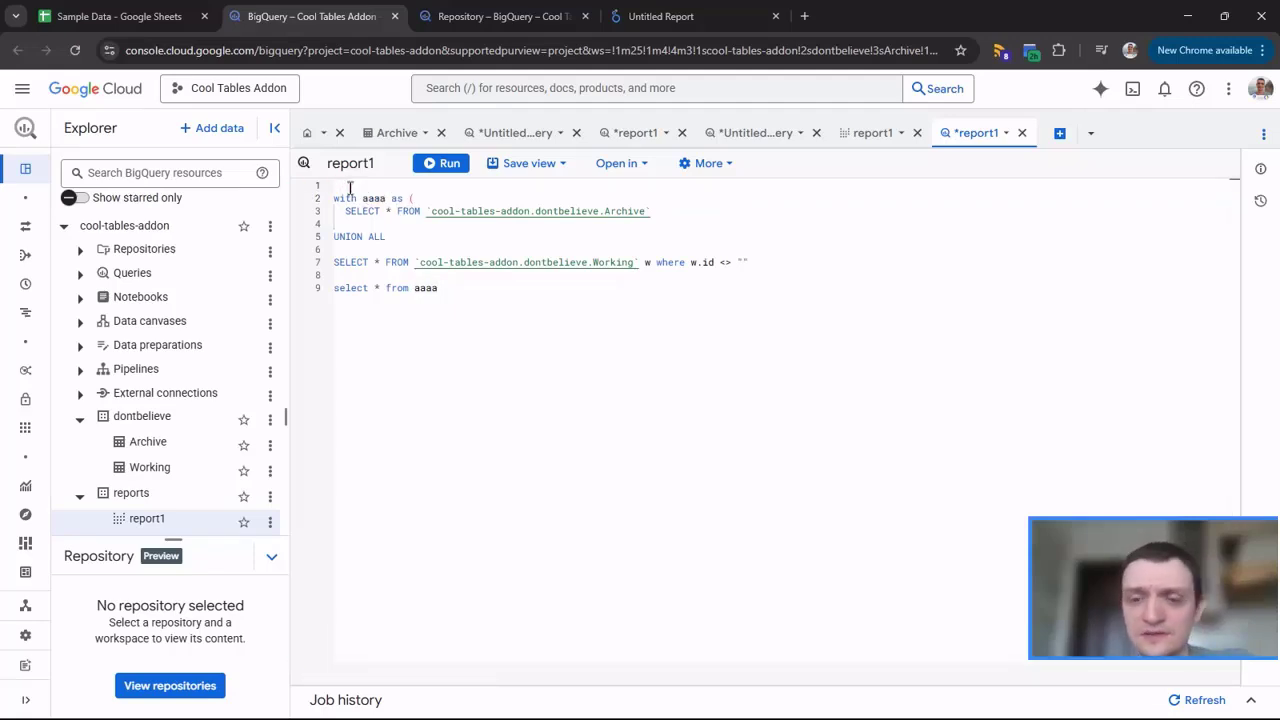
key(Delete)
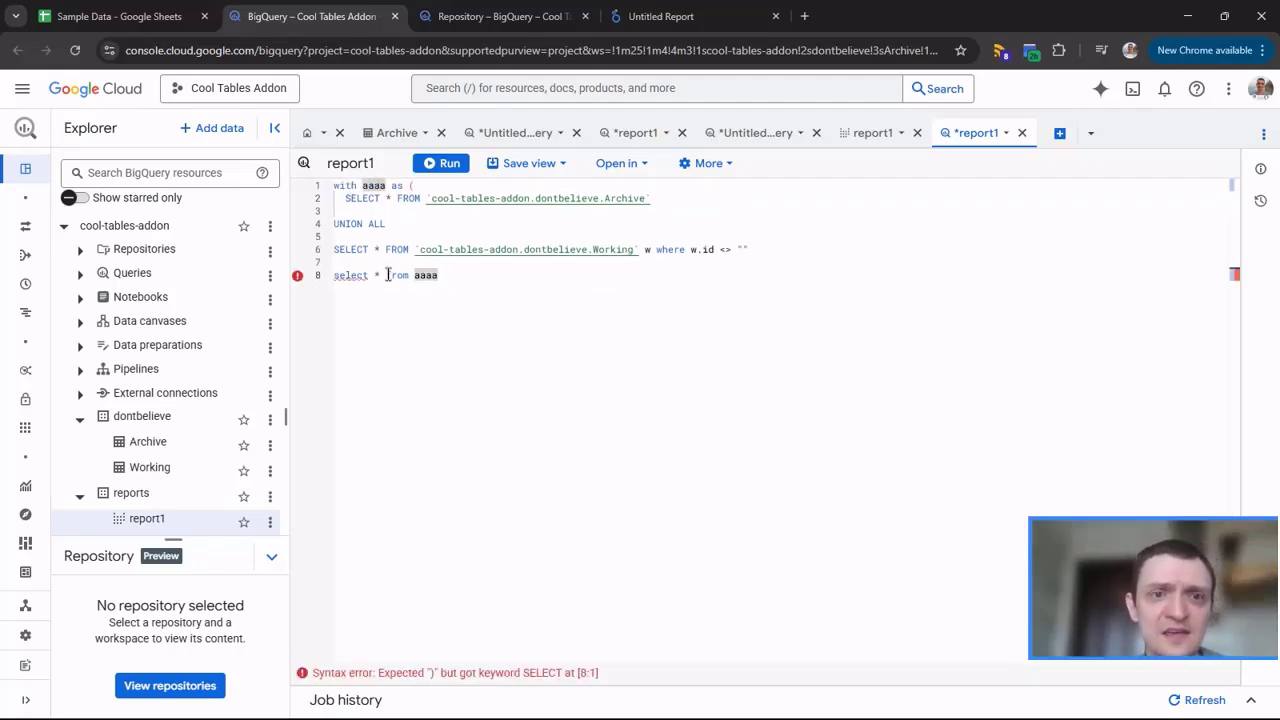
Close the aaaa block with a parenthesis after the Working table's where condition
click(757, 249)
text())
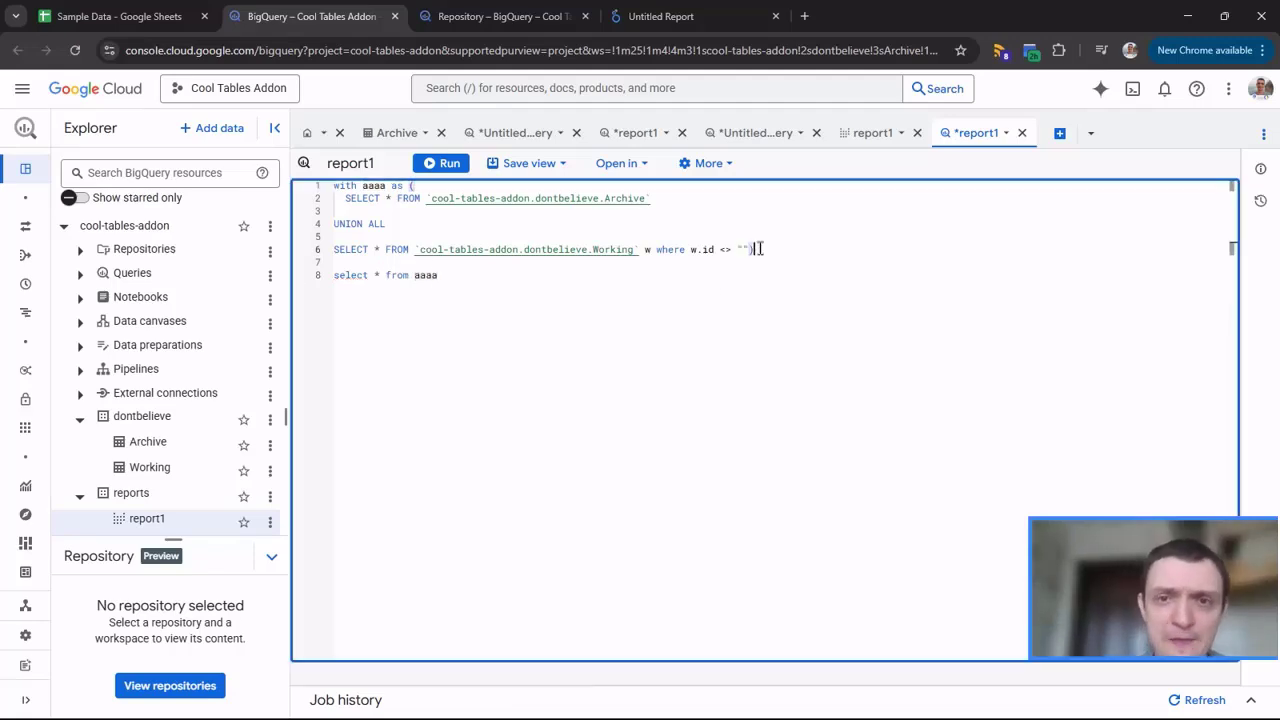
click(461, 276)
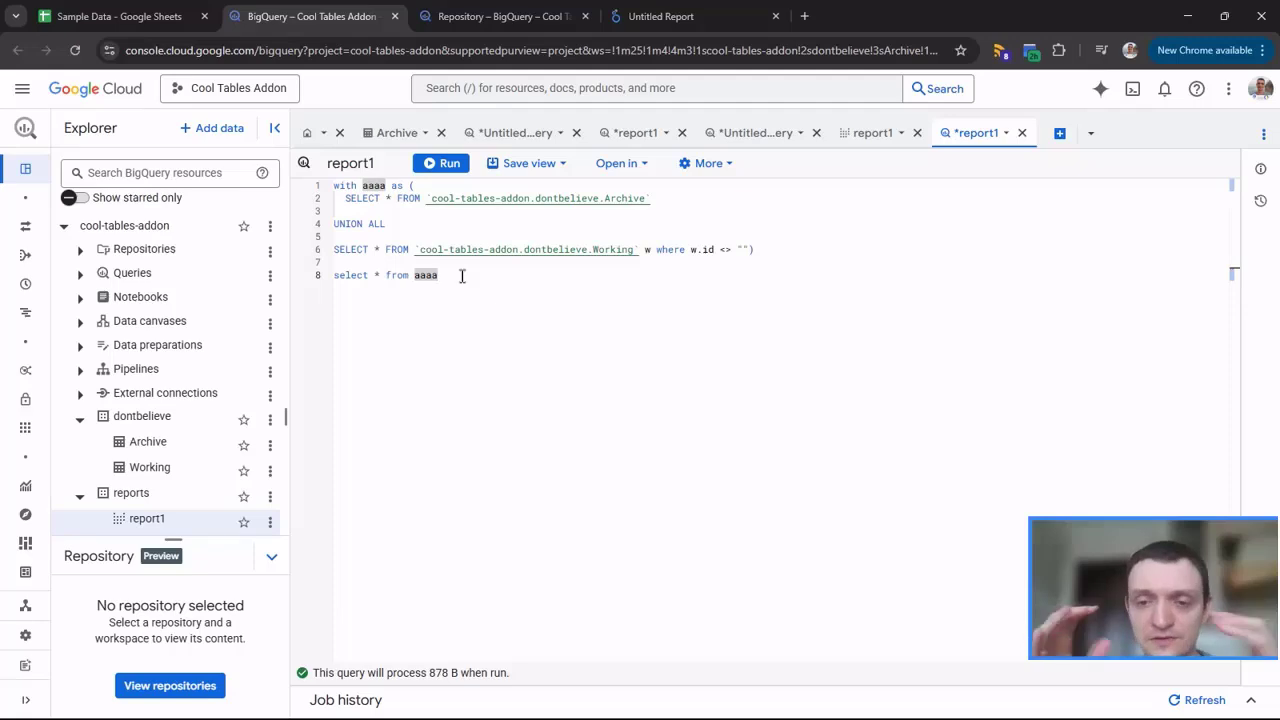
Switch to Looker Studio and review the quarterly sales table
click(498, 16)
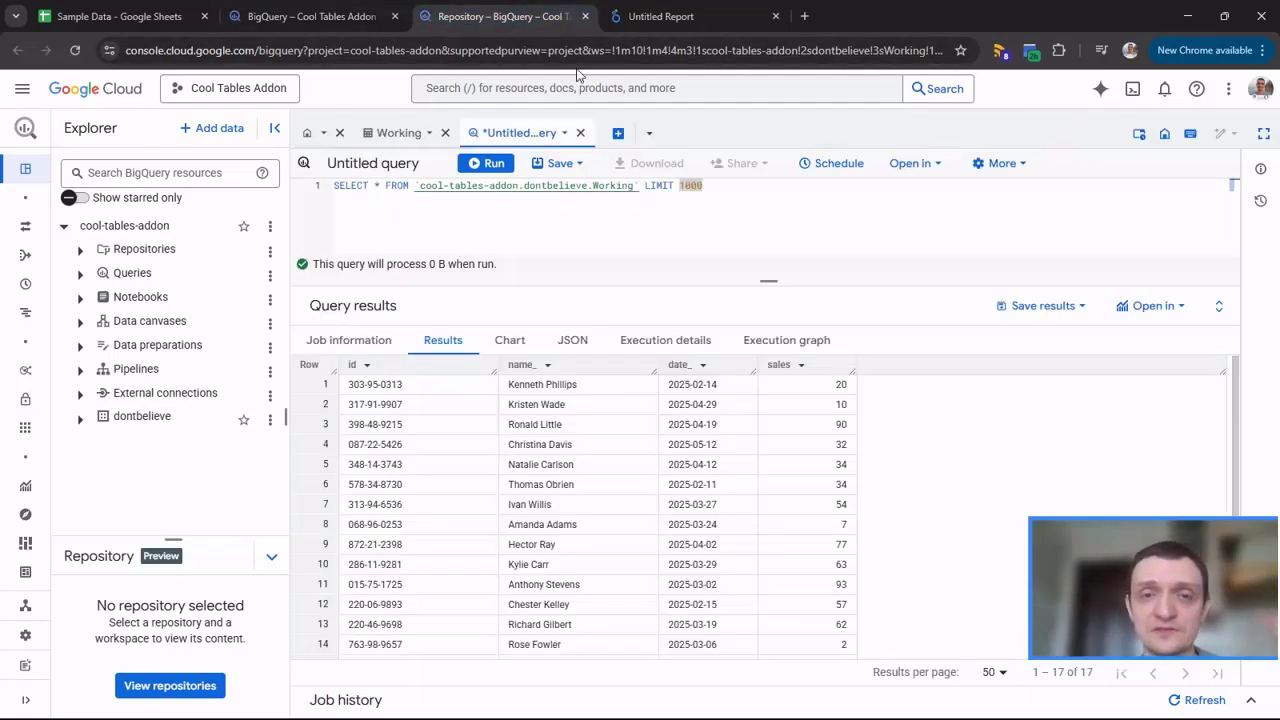
click(655, 17)
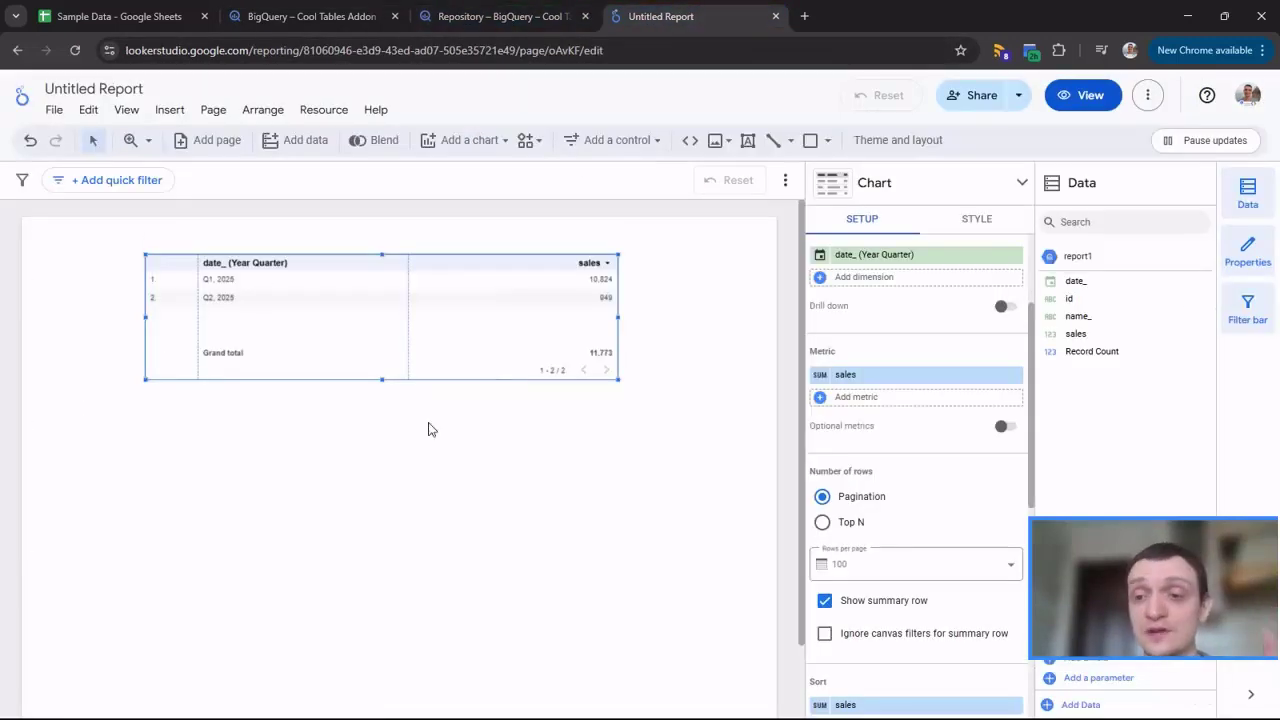